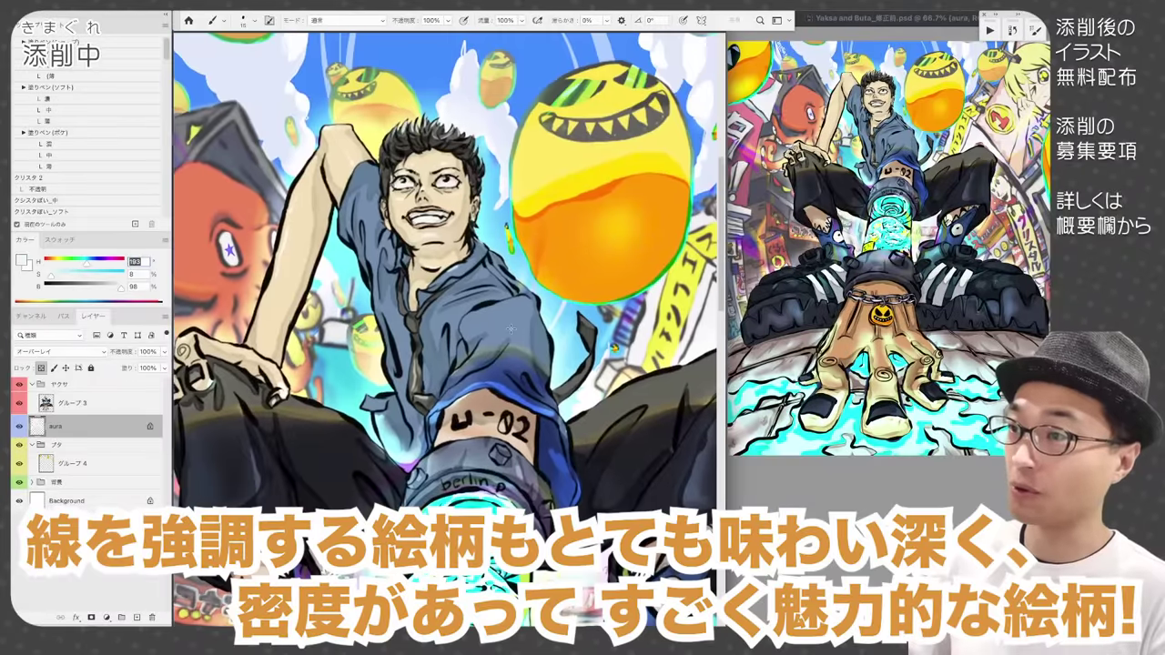
key("super+plus")
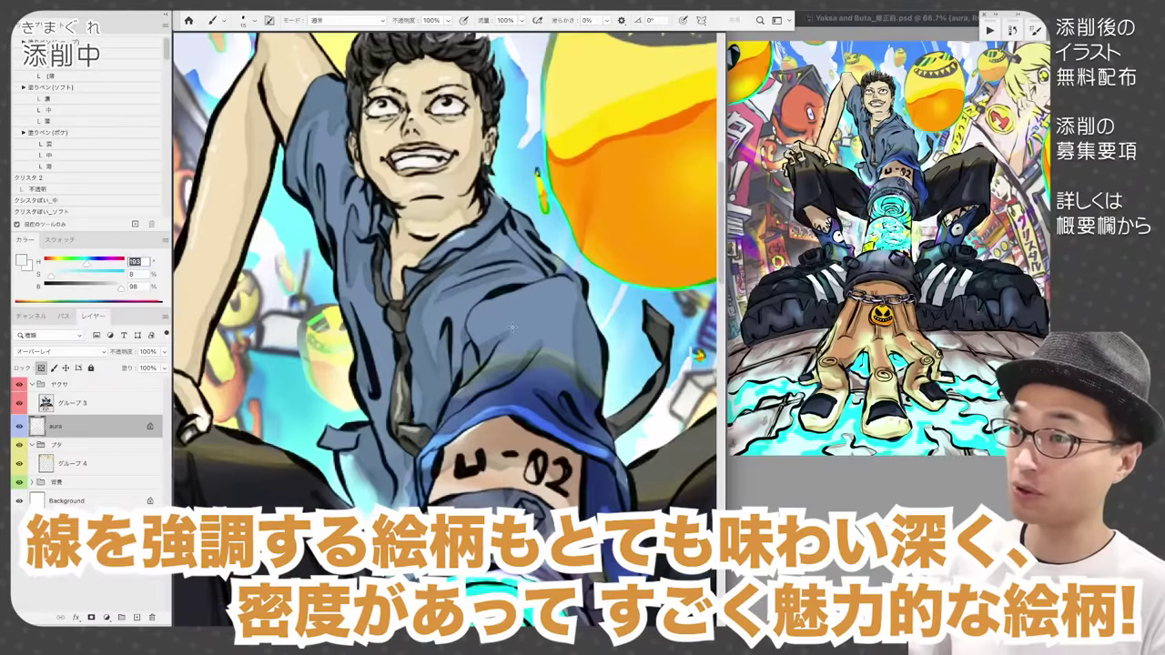
left_click_drag(518, 342, 501, 335)
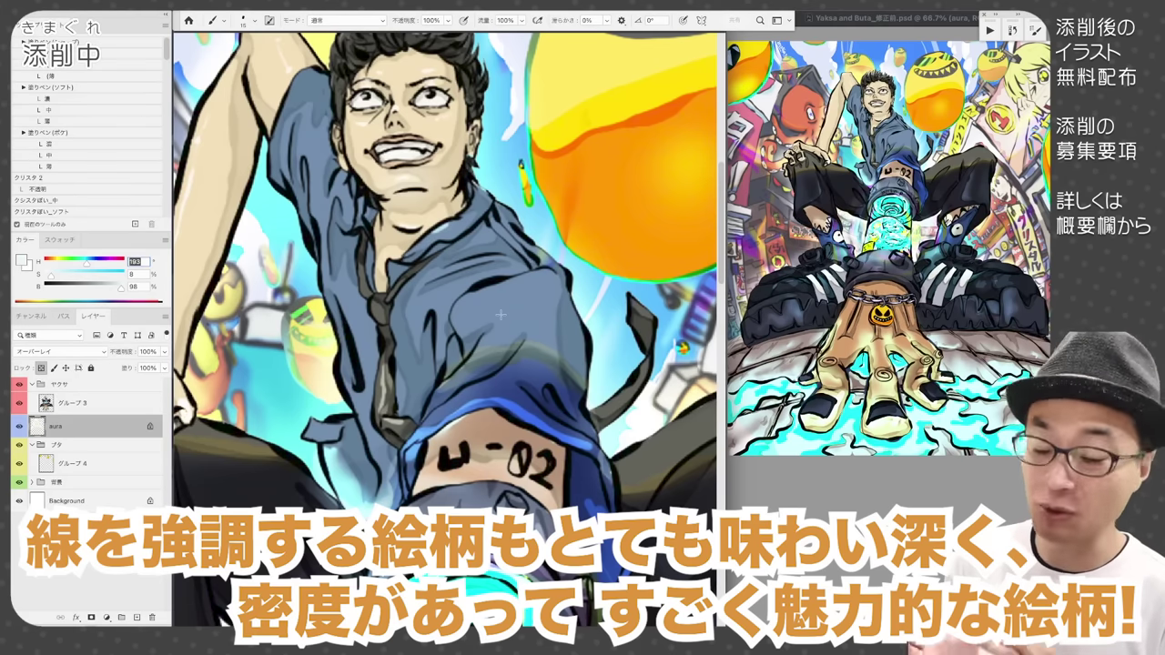
scroll(500, 315, "down", 2)
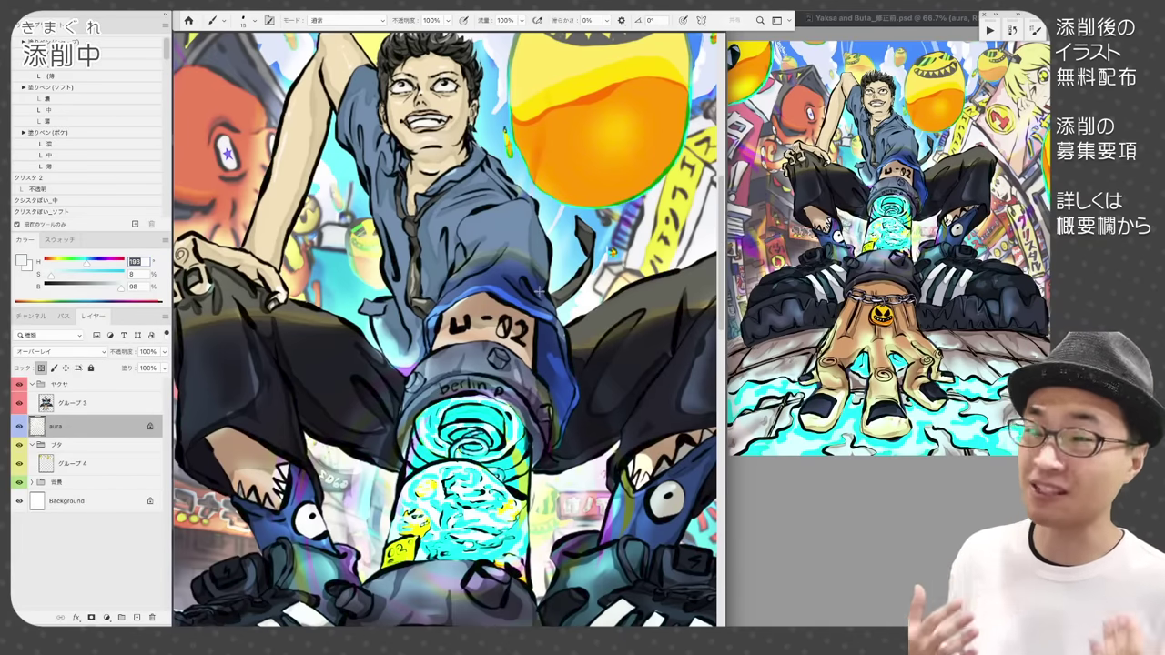
key("super+0")
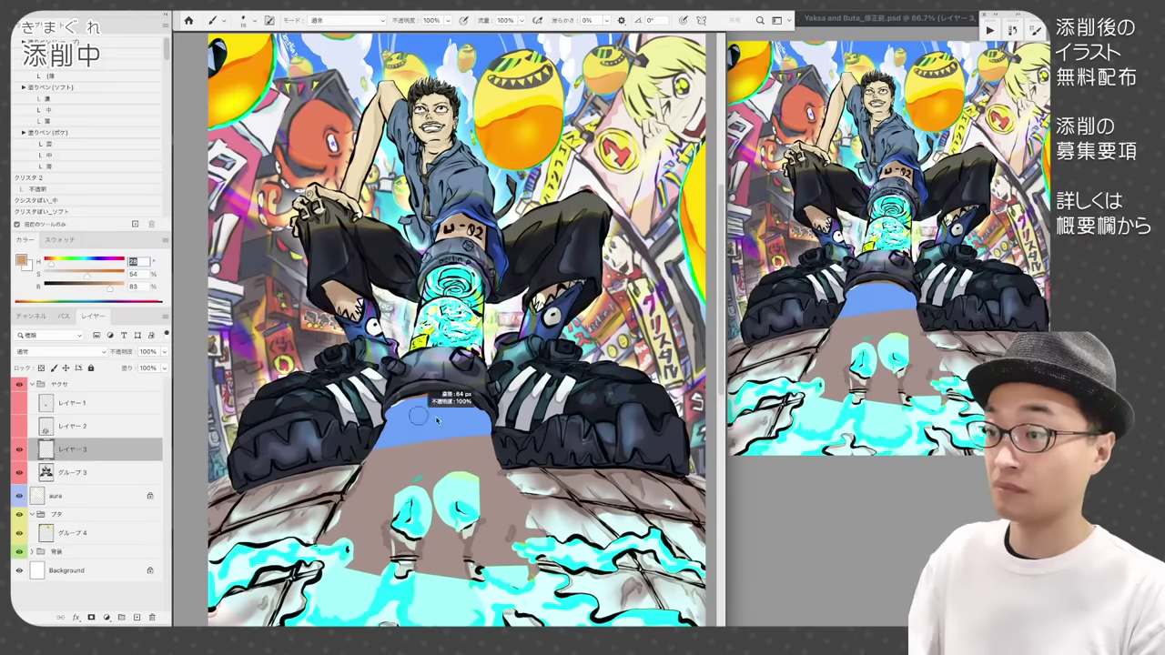
- Block in the palm, thumb and first finger of a forward-reaching hand in flat tan-orange on レイヤー 3
mouse_move(419, 416)
left_mouse_down()
mouse_move(476, 416)
mouse_move(552, 380)
left_mouse_up()
left_click_drag(396, 455, 364, 487)
key("super+minus")
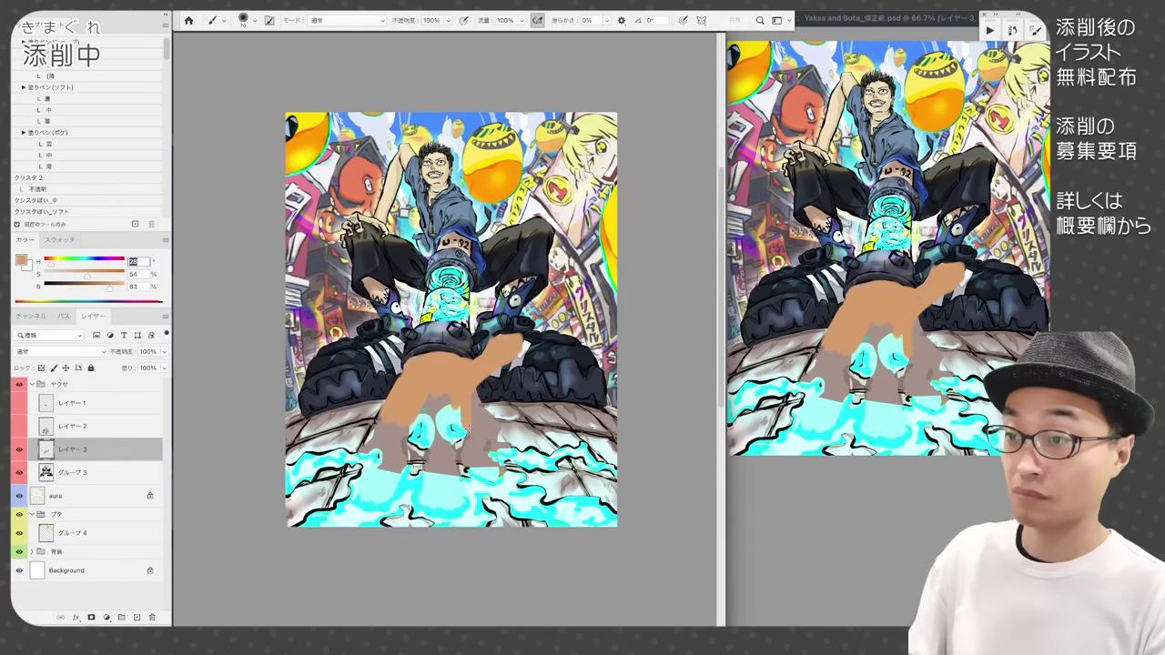
left_click_drag(468, 427, 480, 483)
mouse_move(451, 410)
left_mouse_down()
mouse_move(445, 494)
mouse_move(415, 514)
mouse_move(423, 496)
left_mouse_up()
- Fill out the remaining fingers and fingertips of the hand silhouette in the same flat tan-orange
key("e")
key("b")
left_click_drag(350, 393, 401, 433)
key("e")
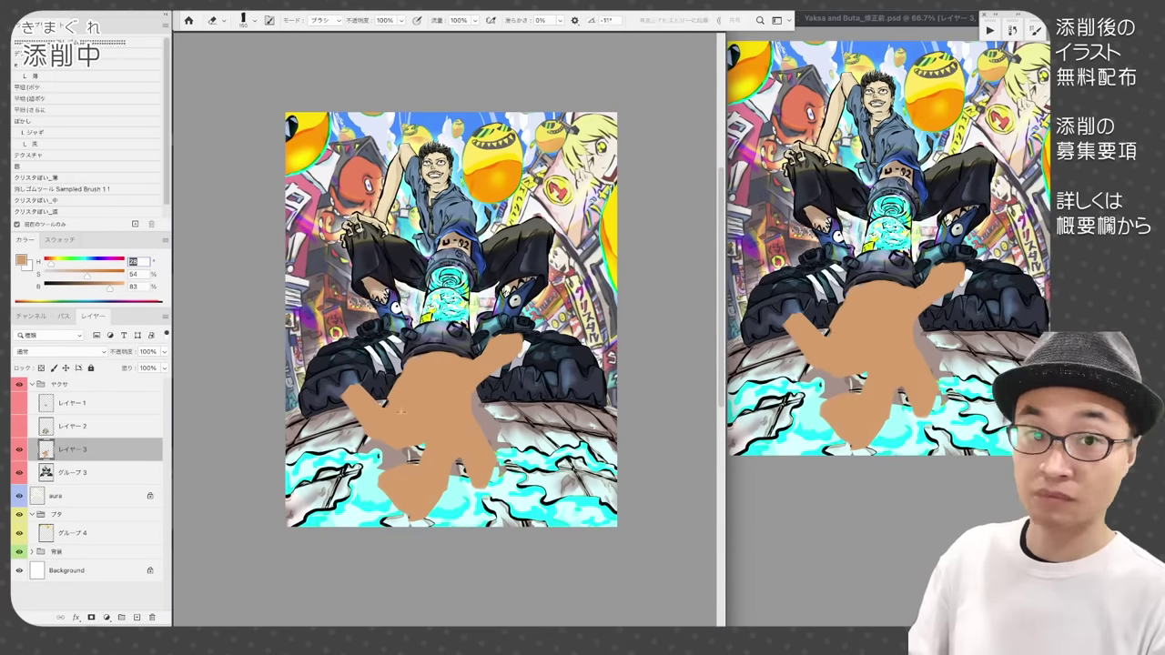
key("b")
left_click_drag(357, 369, 384, 404)
left_click_drag(452, 482, 487, 491)
- Lock the hand layer's transparent pixels and paint the lit palm and finger areas in sampled light skin colour
key("super+plus")
left_click(378, 100, "alt")
left_click(41, 368)
mouse_move(378, 405)
left_mouse_down()
mouse_move(483, 372)
mouse_move(455, 496)
mouse_move(423, 548)
left_mouse_up()
left_click_drag(316, 400, 386, 462)
left_click_drag(391, 456, 430, 460)
left_click_drag(367, 415, 412, 446)
- Paint dark navy fingernails on the four fingers with a sampled colour
left_click(337, 400, "alt")
mouse_move(362, 548)
left_mouse_down()
mouse_move(473, 553)
mouse_move(502, 548)
left_mouse_up()
left_click_drag(295, 415, 326, 425)
left_click_drag(300, 362, 321, 375)
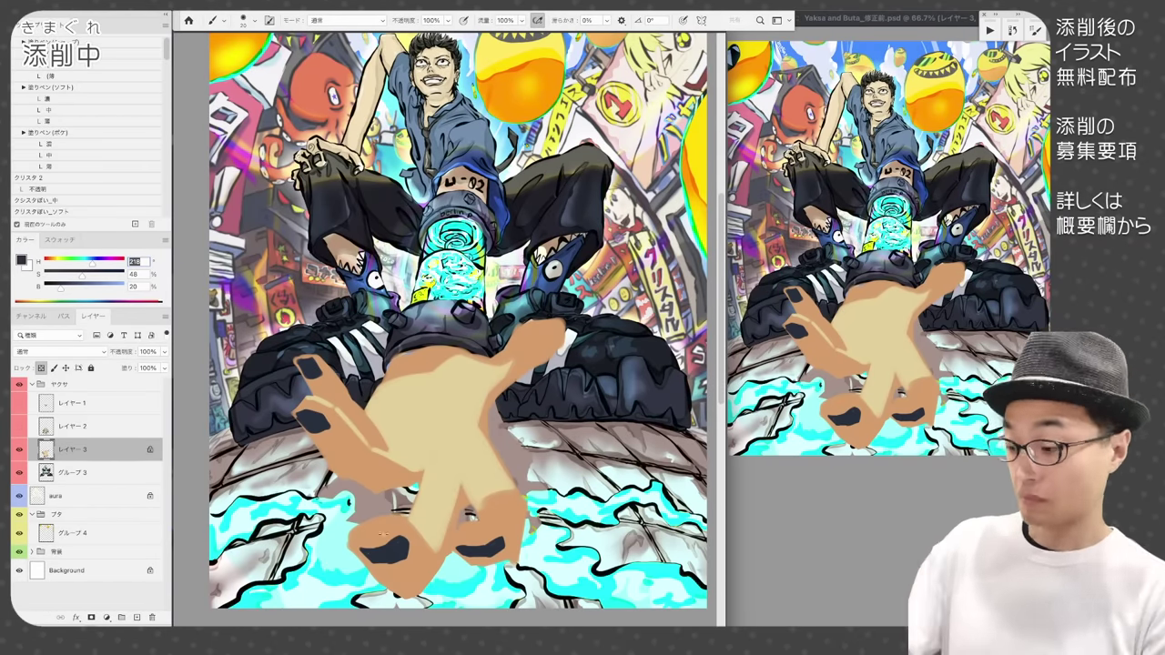
- Draw dark detail lines around the nails and spiral marks on the fingertips and thumb
left_click_drag(393, 593, 510, 551)
left_click_drag(377, 570, 412, 556)
left_click_drag(312, 435, 333, 438)
left_click_drag(333, 457, 357, 468)
left_click_drag(309, 379, 338, 404)
mouse_move(529, 346)
left_mouse_down()
mouse_move(557, 324)
mouse_move(544, 337)
left_mouse_up()
- Unlock the layer's transparency, draw crease lines across the palm and start the black outline along the side fingers
key("/")
left_click_drag(393, 431, 470, 392)
left_click_drag(443, 369, 419, 404)
left_click(314, 421, "alt")
mouse_move(297, 424)
left_mouse_down()
mouse_move(351, 483)
mouse_move(414, 492)
left_mouse_up()
left_click_drag(427, 463, 408, 515)
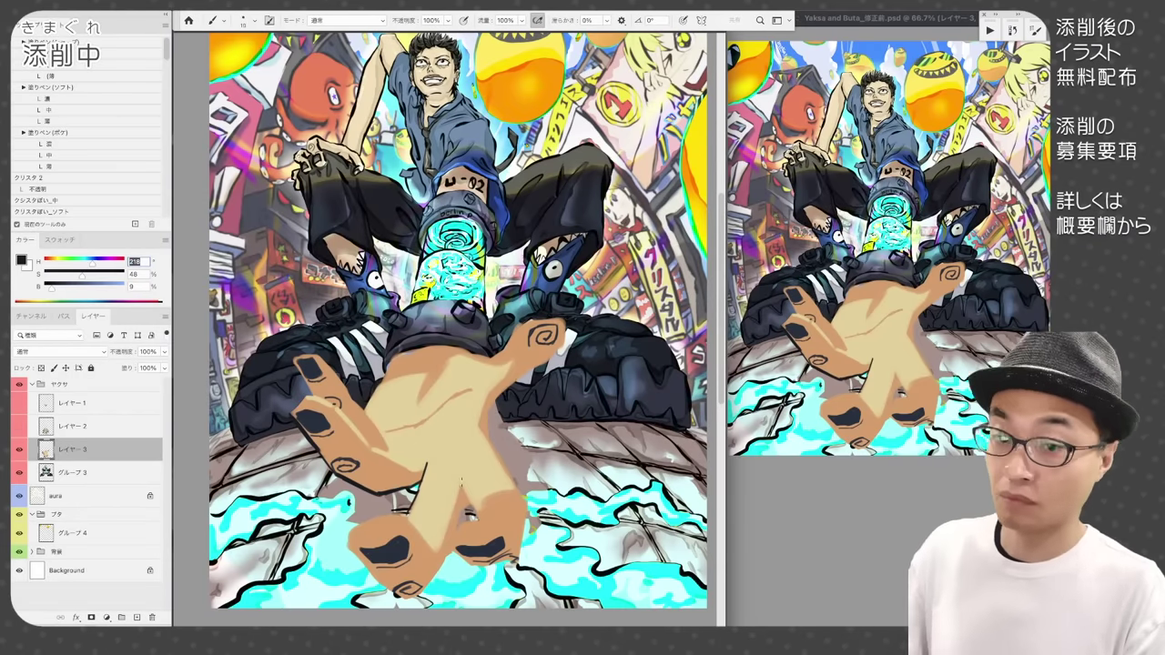
- Outline the two foremost fingers and their rounded tips in black line work
mouse_move(462, 481)
left_mouse_down()
mouse_move(468, 525)
mouse_move(455, 552)
left_mouse_up()
left_click_drag(471, 572, 517, 559)
left_click_drag(451, 519, 510, 533)
mouse_move(346, 546)
left_mouse_down()
mouse_move(378, 521)
mouse_move(428, 546)
left_mouse_up()
left_click_drag(351, 587, 389, 546)
left_click_drag(400, 591, 455, 548)
- Outline the side fingers, palm, wrist edge and thumb in black, and add crease shading beside the thumb
mouse_move(291, 414)
left_mouse_down()
mouse_move(340, 395)
mouse_move(392, 455)
left_mouse_up()
left_click_drag(373, 446, 417, 468)
left_click_drag(293, 353, 313, 393)
left_click_drag(373, 391, 471, 351)
left_click_drag(406, 351, 381, 385)
left_click_drag(489, 433, 561, 319)
left_click_drag(564, 321, 477, 413)
left_click(515, 370, "alt")
left_click_drag(492, 378, 471, 421)
- Add blue highlights to the fingernails and tidy the outlines of the foremost fingertips
left_click(384, 549, "alt")
mouse_move(365, 551)
left_mouse_down()
mouse_move(321, 420)
mouse_move(500, 540)
left_mouse_up()
left_click_drag(296, 410, 327, 422)
left_click(315, 420, "alt")
left_click_drag(476, 551, 499, 543)
left_click_drag(396, 590, 430, 597)
left_click_drag(423, 593, 452, 551)
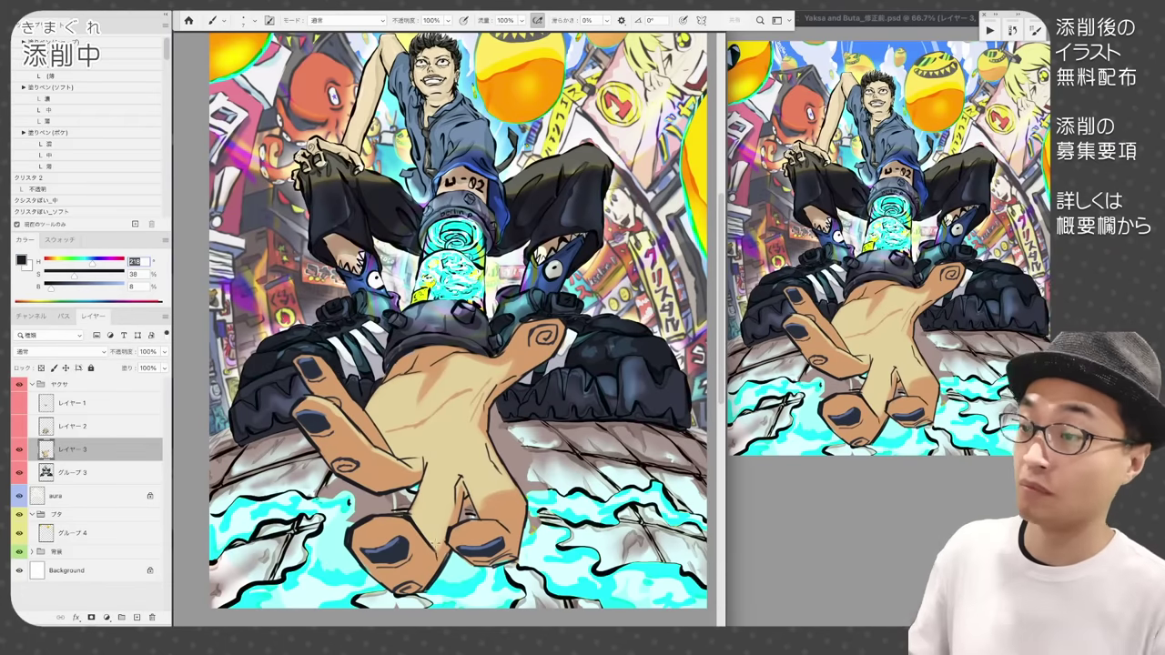
- Compare the redrawn hand with the original by switching repeatedly between the saved and edited states
key("F12")
key("super+z")
key("super+shift+z")
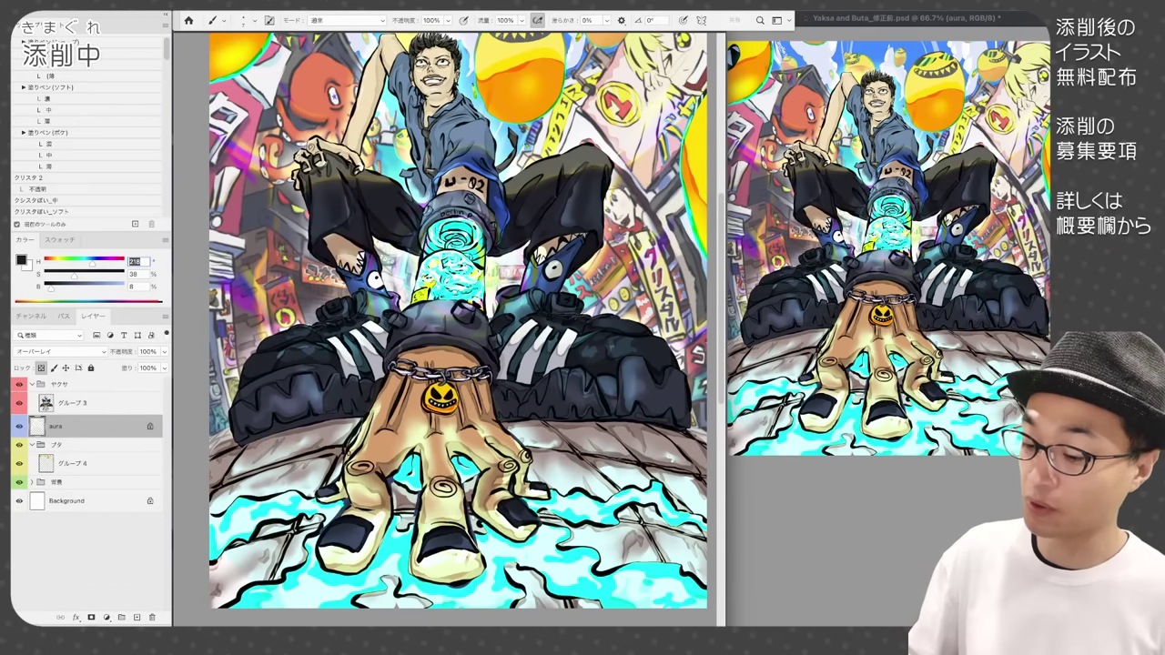
key("super+z")
key("super+shift+z")
key("super+z")
key("super+shift+z")
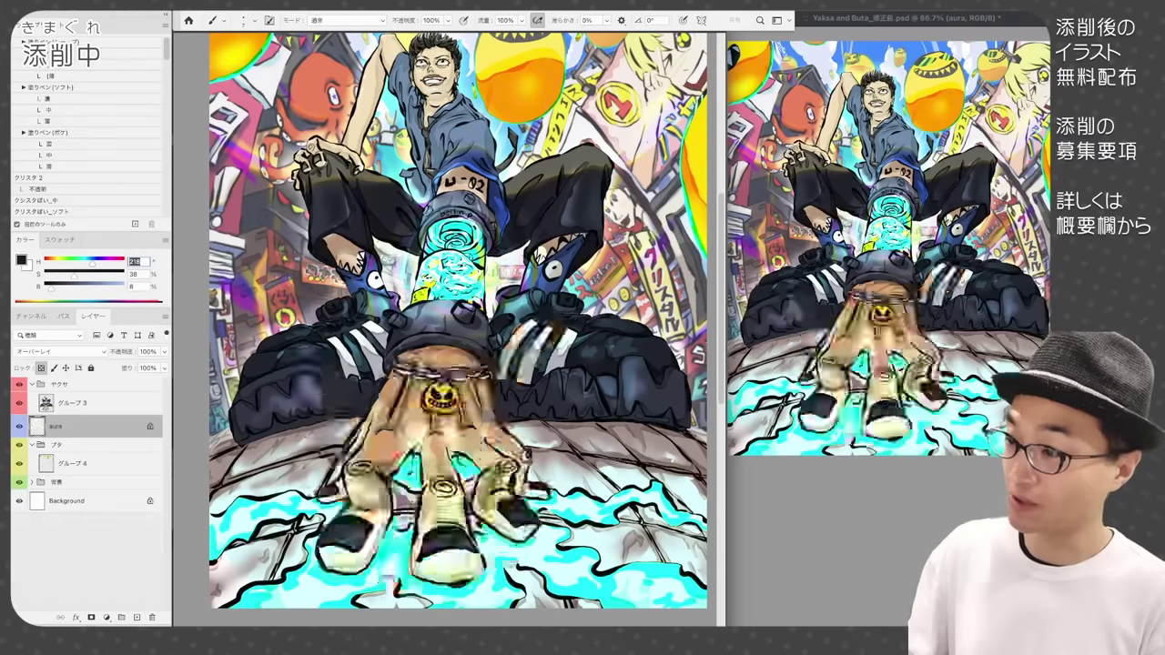
key("ctrl+z")
key("ctrl+z")
key("ctrl+z")
key("ctrl+z")
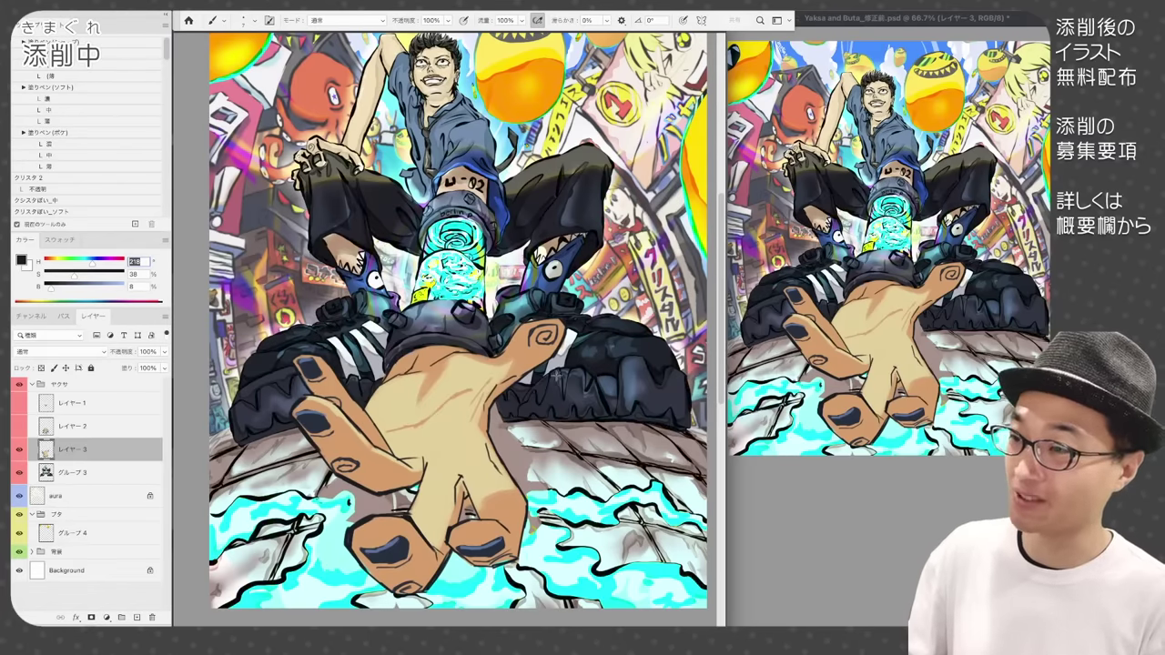
key("ctrl+z")
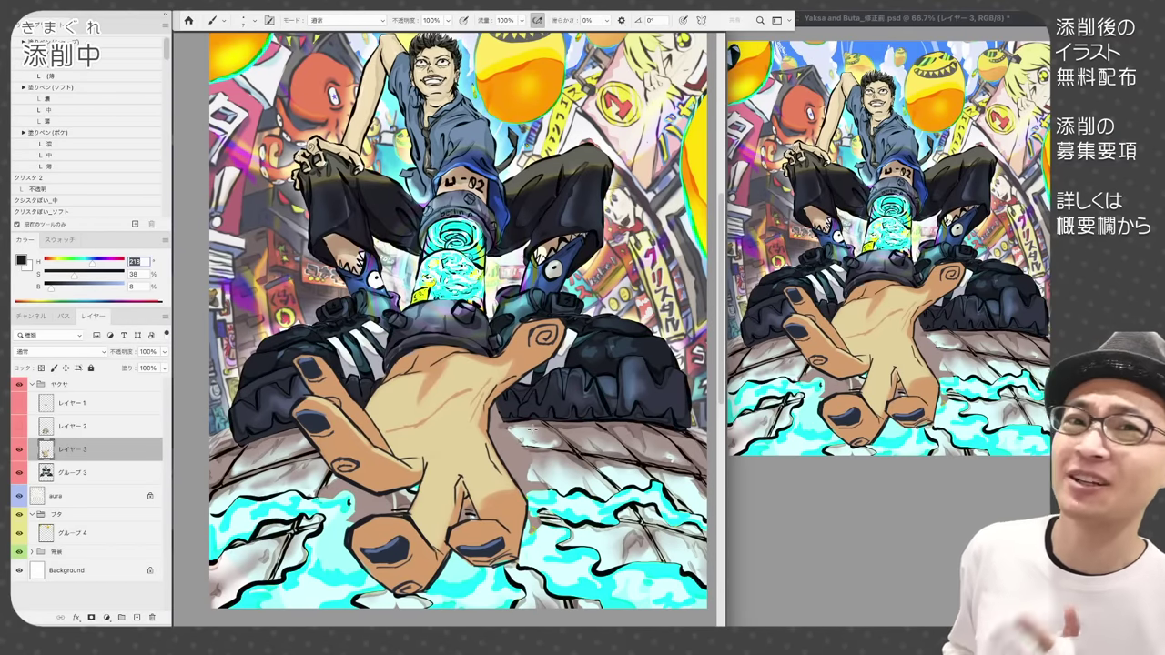
- Add a new layer above グループ 5 and paint paving colour over the cyan water beside the side fingers
right_click(549, 457, "super")
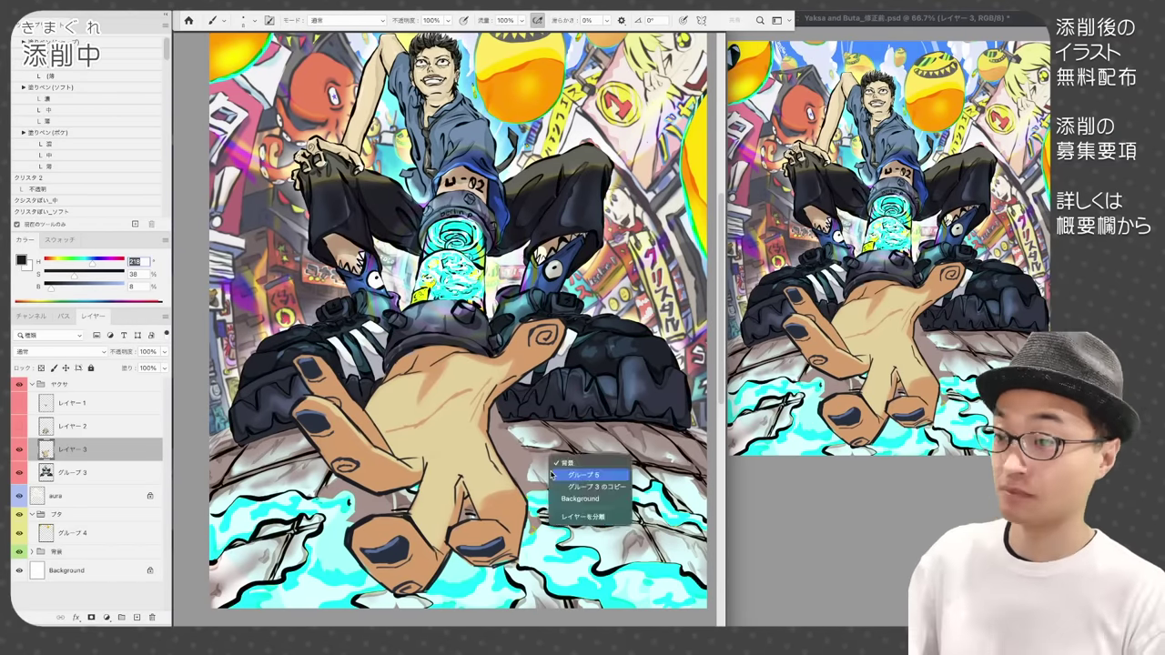
left_click(586, 476)
key("super+shift+alt+n")
left_click_drag(260, 489, 219, 530)
mouse_move(309, 473)
left_mouse_down()
mouse_move(223, 587)
mouse_move(391, 596)
left_mouse_up()
left_click_drag(349, 493, 308, 526)
- Sample the paving colour and paint over the cyan water on the thumb side and along the bottom edge
left_click(546, 455, "alt")
mouse_move(537, 468)
left_mouse_down()
mouse_move(592, 509)
mouse_move(630, 513)
left_mouse_up()
left_click_drag(555, 528, 655, 596)
left_click_drag(482, 569, 414, 596)
mouse_move(617, 557)
left_mouse_down()
mouse_move(592, 557)
mouse_move(669, 596)
left_mouse_up()
- Cover the remaining water near the fingertips and draw a long dark paving seam on the thumb side
left_click(589, 559, "alt")
mouse_move(609, 483)
left_mouse_down()
mouse_move(669, 574)
mouse_move(523, 518)
left_mouse_up()
left_click_drag(510, 519, 546, 542)
left_click(284, 505, "alt")
left_click_drag(590, 490, 663, 608)
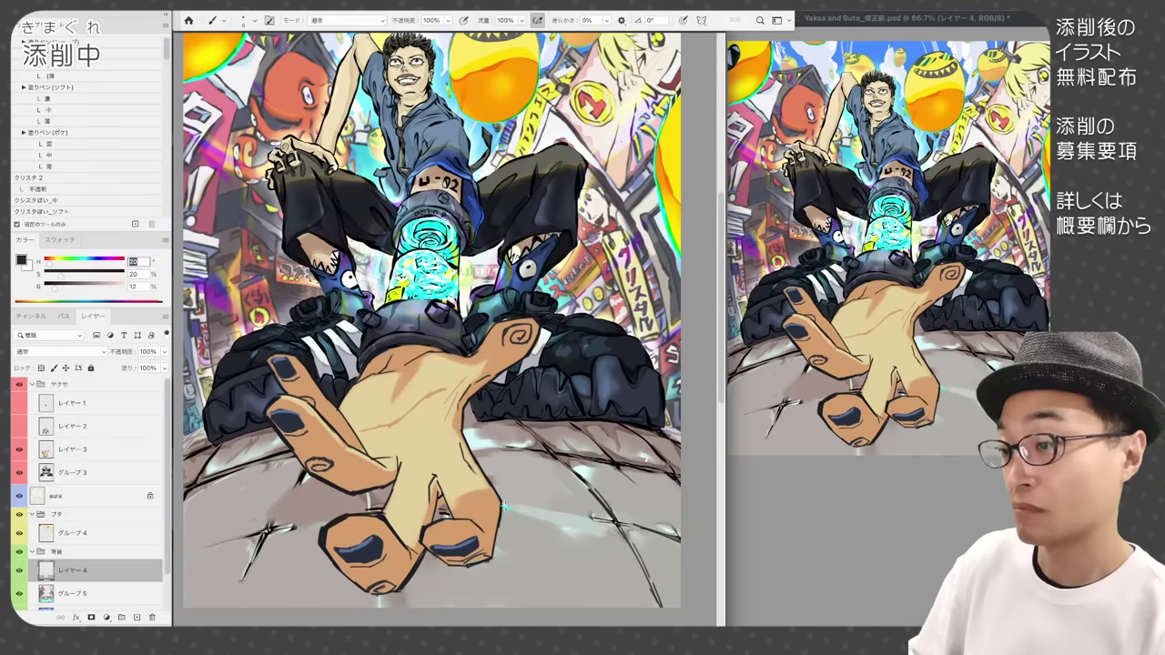
- Draw the remaining dark seams between the paving stones on both sides of the hand
left_click_drag(505, 507, 615, 522)
left_click_drag(494, 567, 507, 607)
left_click_drag(264, 538, 227, 608)
left_click_drag(246, 538, 184, 557)
left_click(274, 496, "alt")
mouse_move(273, 524)
left_mouse_down()
mouse_move(301, 481)
mouse_move(244, 503)
left_mouse_up()
mouse_move(248, 518)
left_mouse_down()
mouse_move(215, 542)
mouse_move(218, 601)
left_mouse_up()
- Add a new layer in Multiply mode and shade the outer areas of the paving with a sampled grey-brown
key("ctrl+shift+alt+n")
key("alt+shift+m")
left_click(219, 510, "alt")
left_click_drag(227, 446, 193, 500)
left_click_drag(510, 565, 659, 582)
left_click_drag(528, 455, 669, 510)
scroll(91, 510, "down", 3)
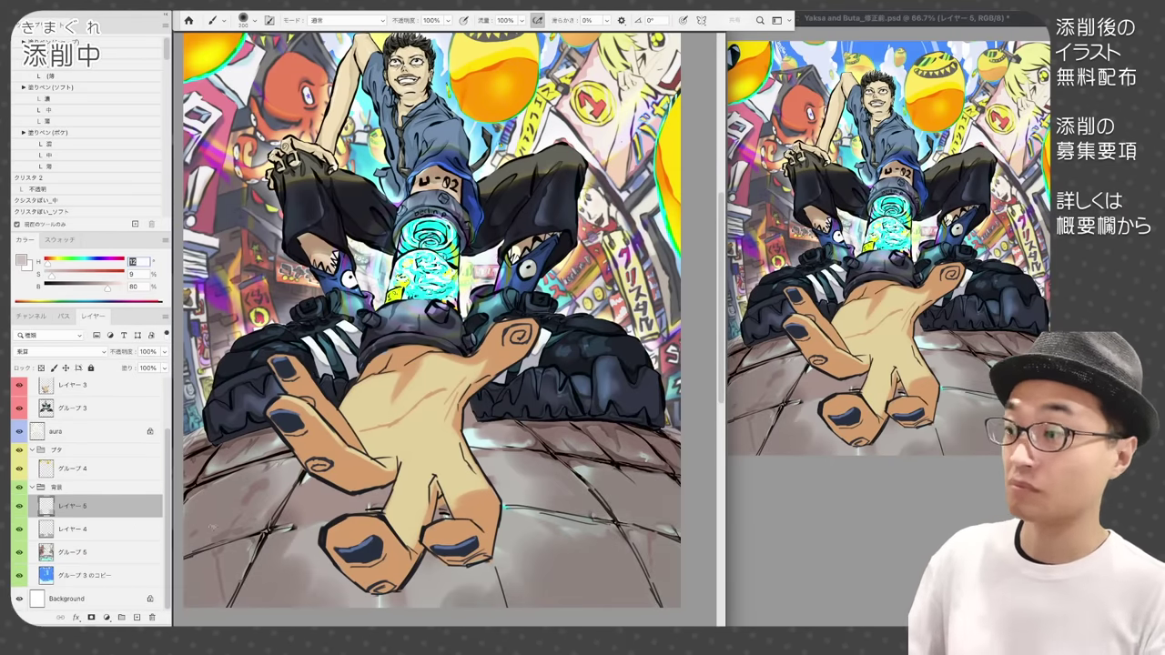
- Add a new layer in Hard Light mode and paint soft blue-grey light onto the paving around the fingers
key("ctrl+shift+alt+n")
key("alt+shift+h")
right_click(400, 528)
key("Return")
left_click(510, 508, "alt")
left_click_drag(510, 446, 519, 565)
left_click(38, 190)
left_click_drag(364, 506, 277, 528)
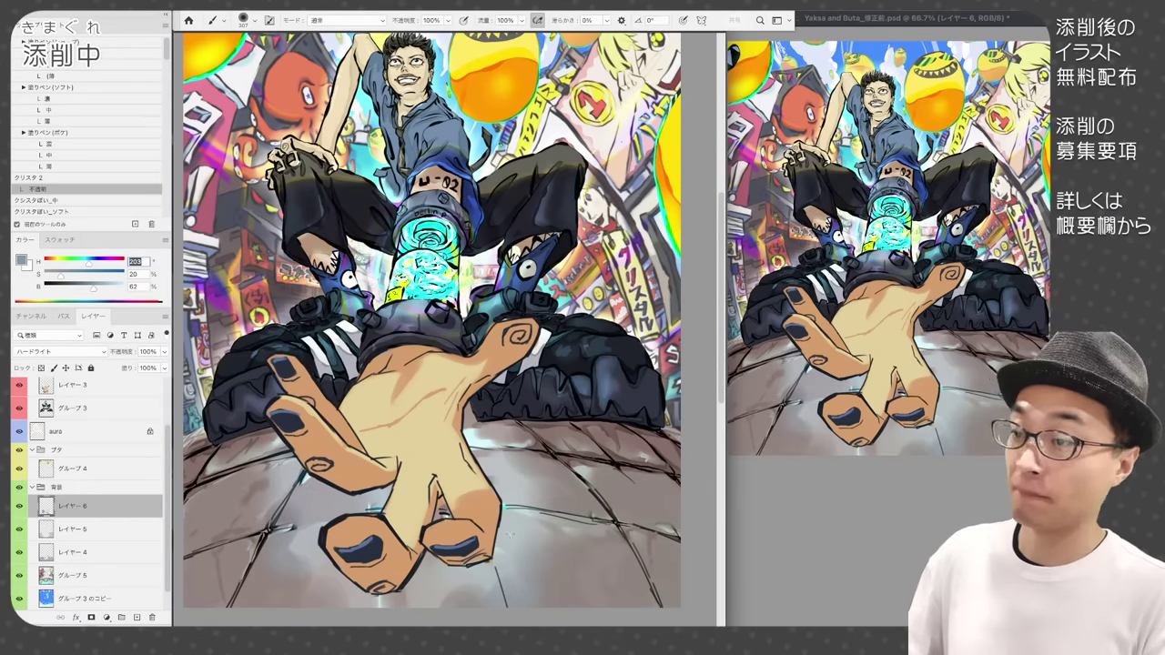
left_click_drag(569, 509, 523, 433)
- Merge the paving paint layers with グループ 5 into a single layer
left_click(85, 575, "shift")
key("ctrl+e")
left_click(327, 564, "alt")
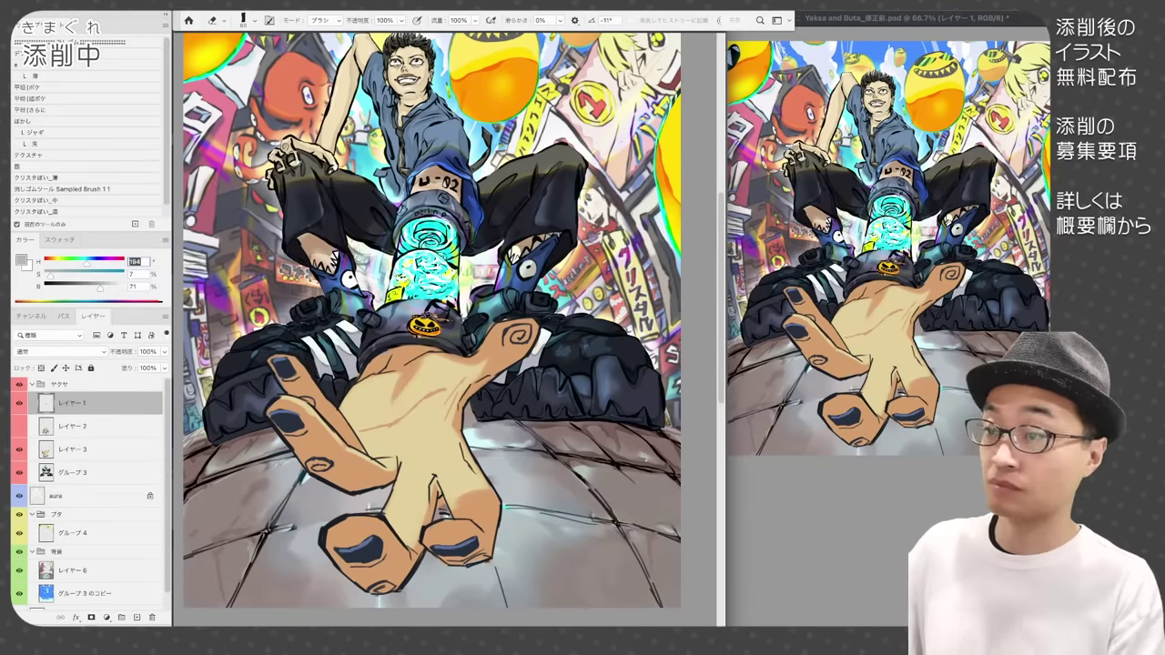
- Paint a pale lavender chain around the wrist cuff on レイヤー 1 and shade its side links
key("b")
mouse_move(434, 310)
left_mouse_down()
mouse_move(392, 315)
mouse_move(355, 373)
mouse_move(470, 355)
left_mouse_up()
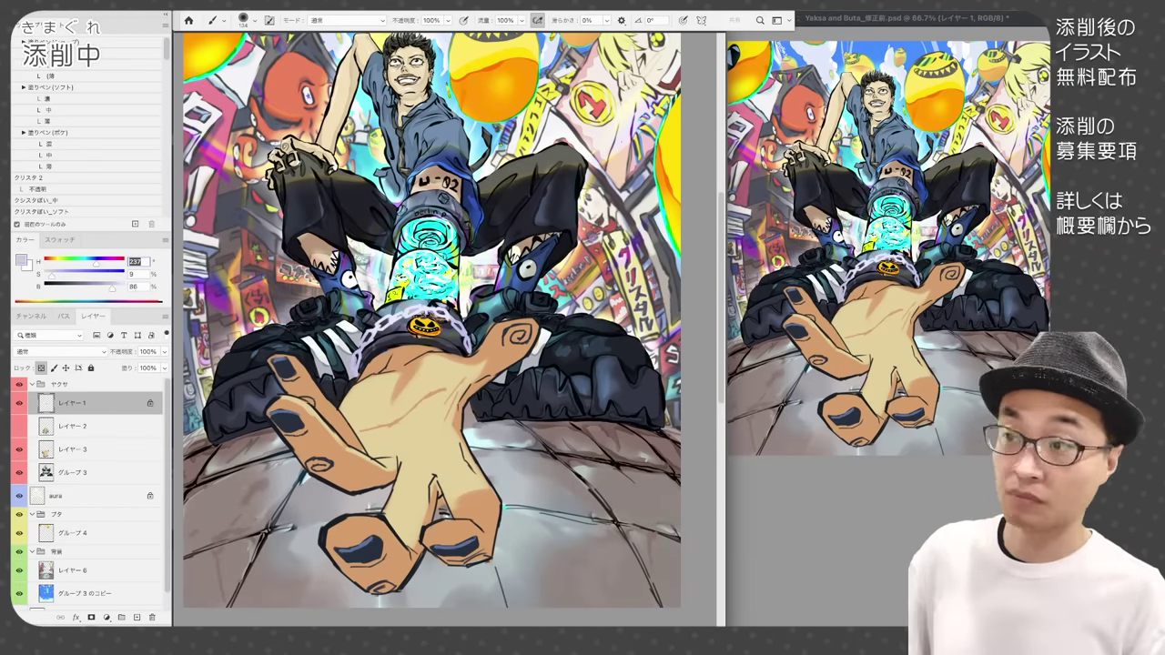
left_click_drag(369, 337, 353, 377)
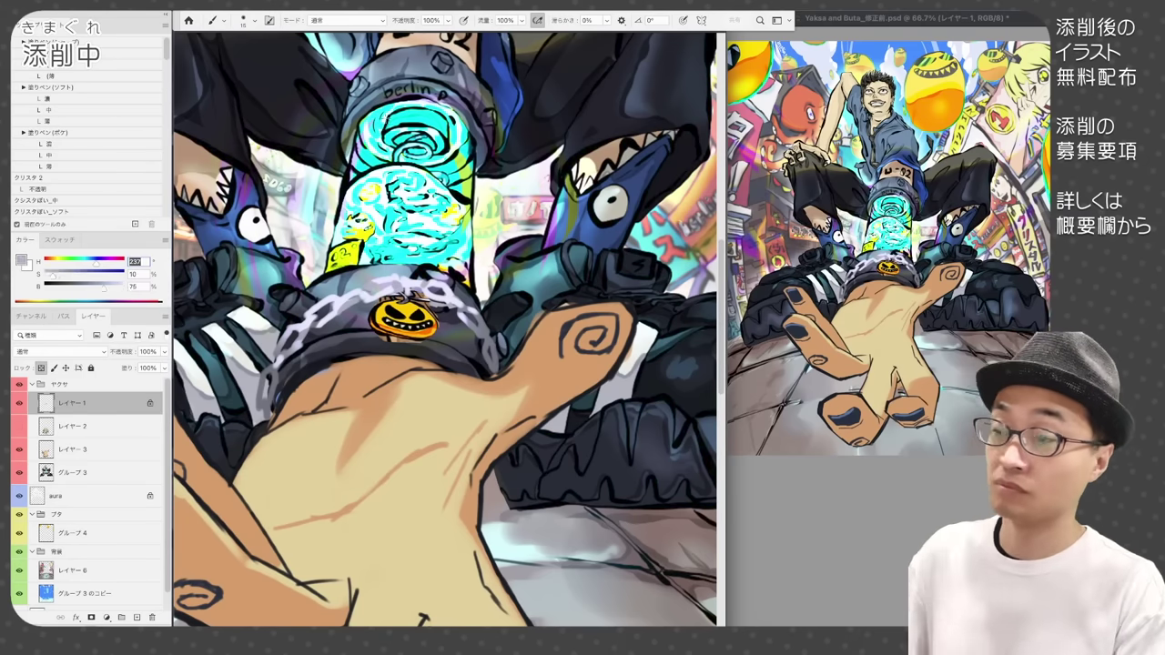
- Unlock the chain layer's transparency and outline the links on the side-finger half of the cuff in black
key("/")
left_click(387, 333, "alt")
mouse_move(375, 321)
left_mouse_down()
mouse_move(436, 333)
mouse_move(374, 280)
left_mouse_up()
key("d")
mouse_move(360, 304)
left_mouse_down()
mouse_move(406, 288)
mouse_move(313, 329)
left_mouse_up()
mouse_move(315, 324)
left_mouse_down()
mouse_move(281, 364)
mouse_move(274, 357)
left_mouse_up()
mouse_move(284, 355)
left_mouse_down()
mouse_move(256, 422)
mouse_move(273, 419)
left_mouse_up()
- Outline the thumb-side chain links and paint the link joining the pumpkin charm to the chain
left_click_drag(424, 277, 496, 335)
left_click_drag(483, 325, 500, 375)
left_click(435, 288, "alt")
mouse_move(406, 284)
left_mouse_down()
mouse_move(415, 301)
mouse_move(450, 299)
mouse_move(377, 306)
left_mouse_up()
key("d")
- Lasso the pumpkin charm, enlarge it to about 107% and rotate it about 0.8°
key("super+0")
key("super+plus")
key("l")
key("super+t")
left_click_drag(473, 347, 479, 343)
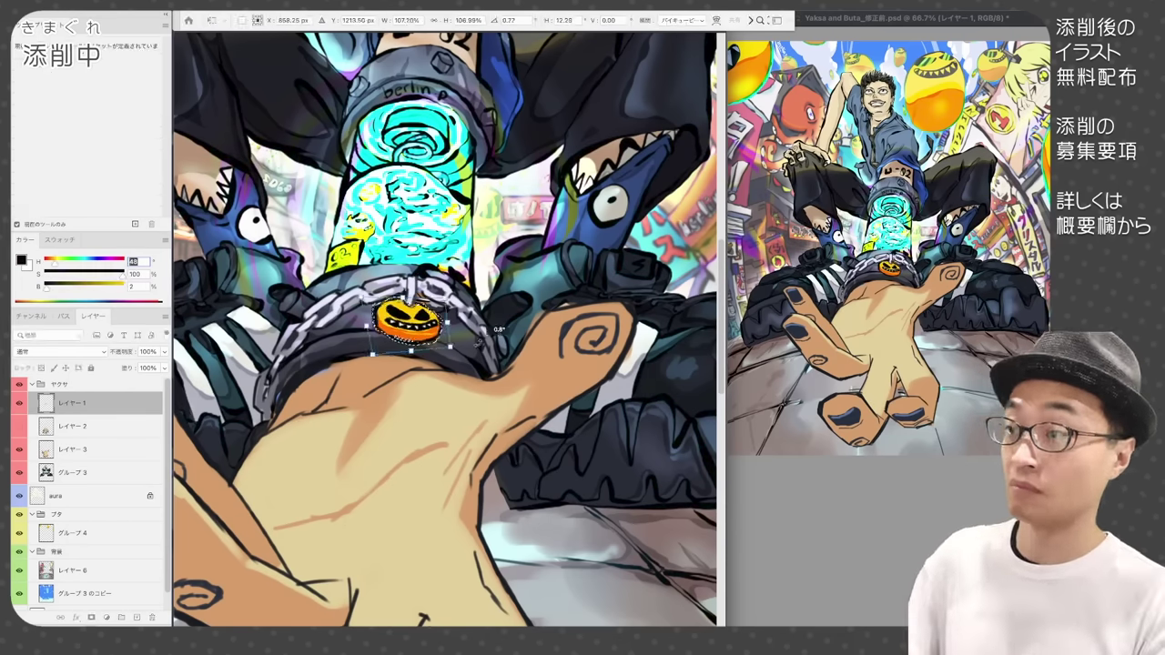
key("Return")
key("ctrl+0")
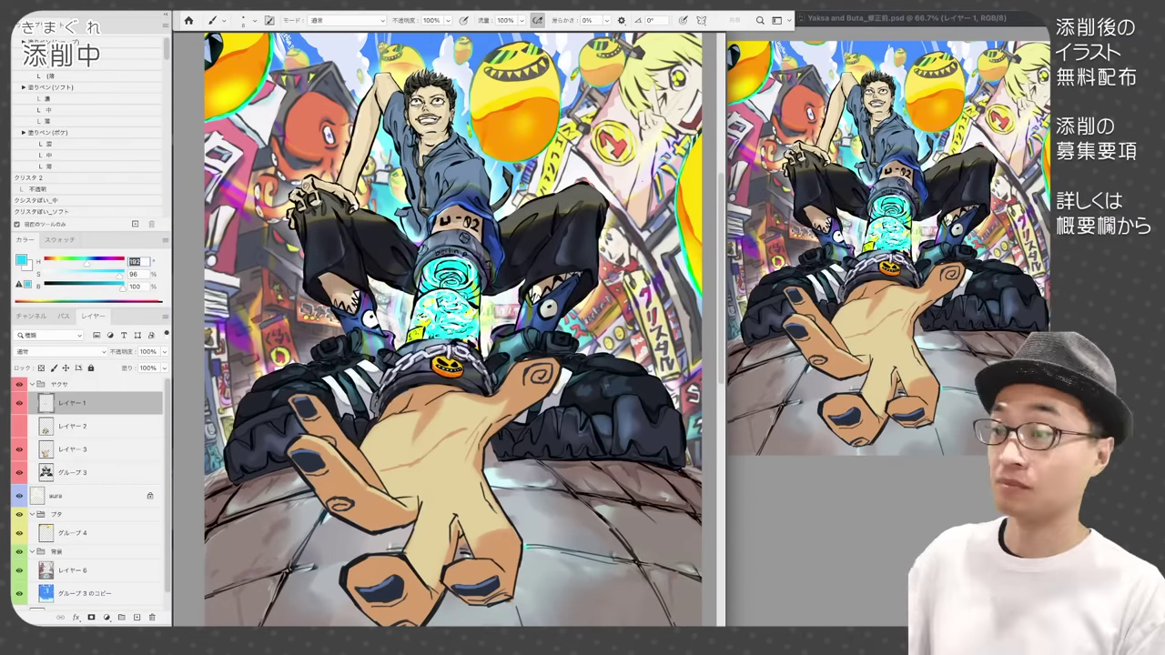
- Add a new layer and paint broad cyan energy strokes curving across the palm
key("alt+shift+super+n")
mouse_move(368, 454)
left_mouse_down()
mouse_move(470, 404)
mouse_move(426, 484)
left_mouse_up()
left_click_drag(440, 439, 393, 491)
left_click_drag(457, 413, 437, 462)
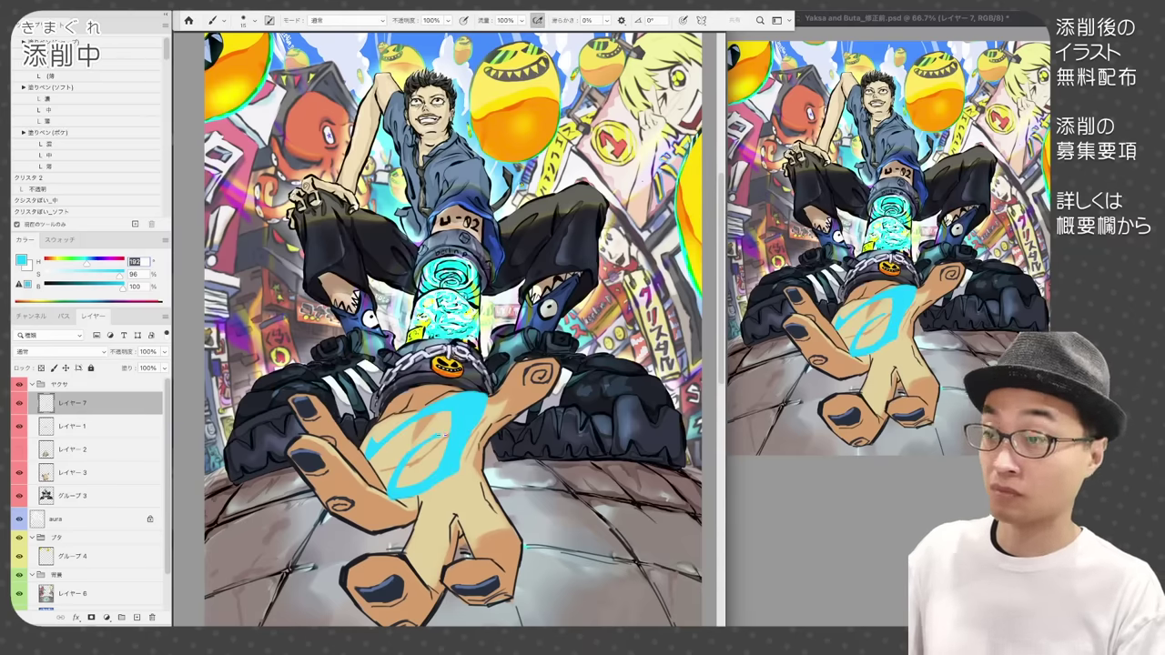
- Reduce the brush size and extend the cyan strokes from the palm toward the thumb
key("bracketleft")
key("bracketleft")
left_click_drag(466, 395, 506, 407)
left_click_drag(506, 408, 468, 448)
- Add a new layer and paint a large cyan ring sweeping from the palm around the outstretched fingers
key("alt+shift+super+n")
left_click_drag(483, 400, 448, 452)
mouse_move(473, 426)
left_mouse_down()
mouse_move(331, 462)
mouse_move(318, 434)
mouse_move(239, 376)
mouse_move(313, 350)
mouse_move(377, 380)
left_mouse_up()
key("super+z")
key("e")
key("b")
key("bracketright")
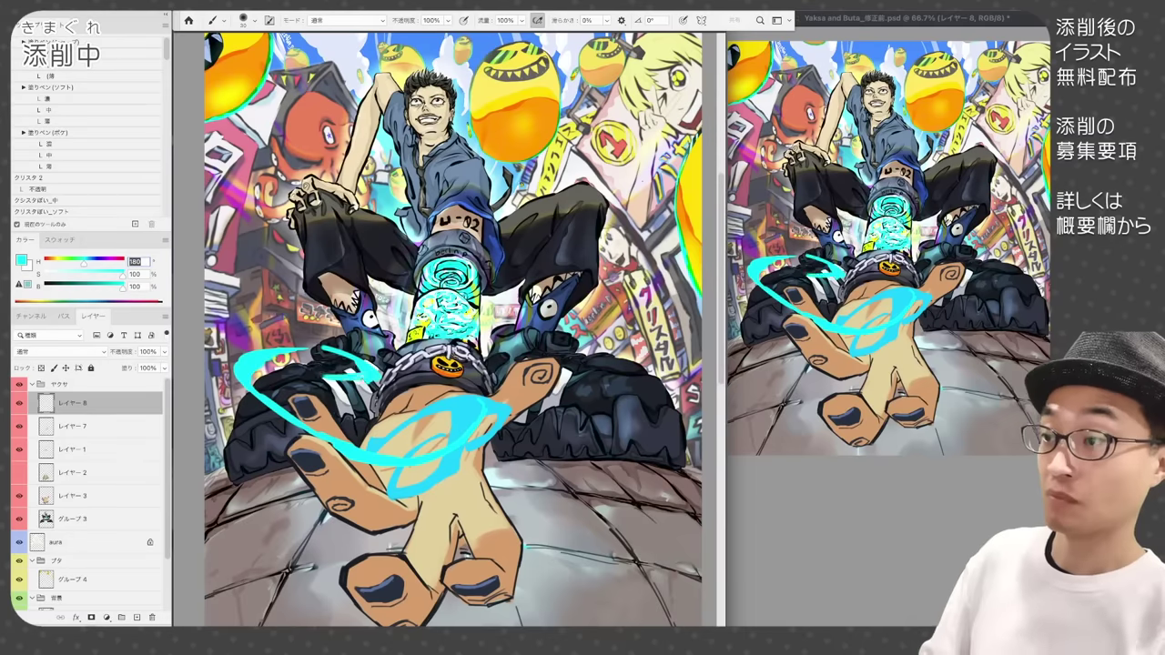
- Paint pointed cyan splashes rising from the ring's upper edge beside the wrist chain
left_click_drag(267, 320, 366, 395)
left_click_drag(306, 341, 407, 386)
left_click_drag(348, 315, 379, 371)
left_click_drag(300, 322, 352, 352)
- Sample a blue, lock the transparent pixels of レイヤー 7, and shade the palm energy strokes
key("bracketleft")
left_click(356, 49, "alt")
left_click(73, 426)
key("slash")
mouse_move(483, 401)
left_mouse_down()
mouse_move(406, 441)
mouse_move(455, 452)
mouse_move(371, 450)
left_mouse_up()
- Lock the transparent pixels of レイヤー 8 and shade the ring and its splashes with blue
left_click(73, 404)
key("slash")
left_click_drag(253, 386, 359, 458)
left_click_drag(302, 326, 375, 373)
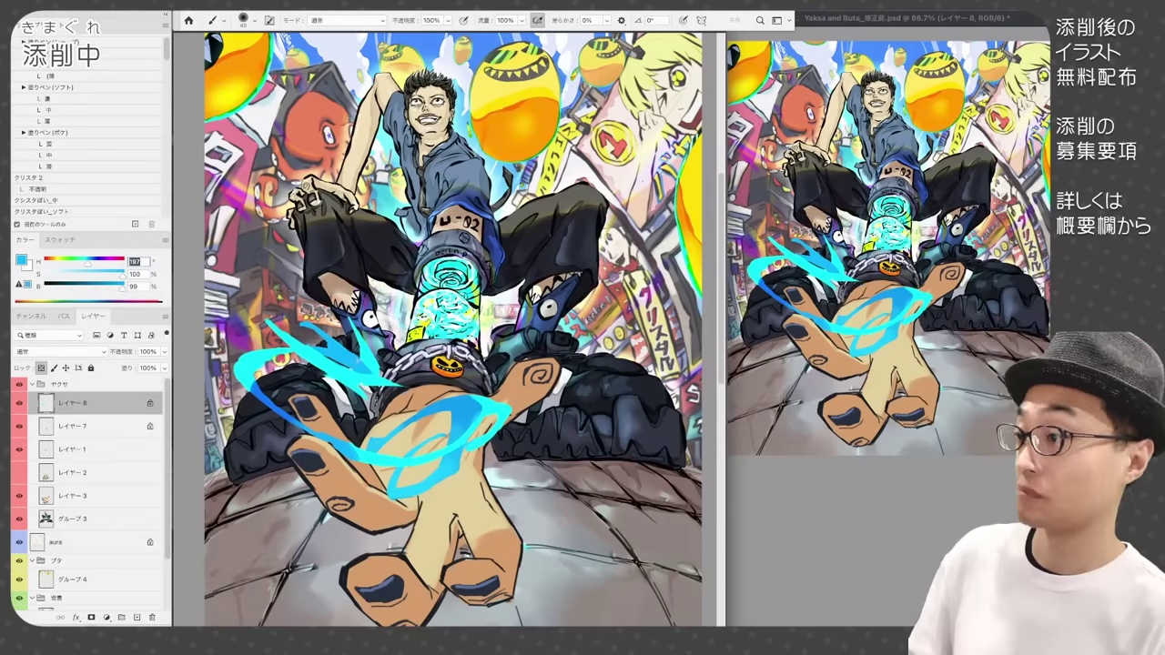
left_click_drag(346, 337, 378, 385)
- Add a new layer, unlock レイヤー 8, and paint thin blue wisps there from the palm toward the thumb
key("alt+shift+super+n")
mouse_move(122, 288)
left_mouse_down()
mouse_move(45, 287)
mouse_move(73, 287)
left_mouse_up()
left_click(73, 426)
key("slash")
left_click(401, 484, "alt")
left_click_drag(395, 413, 380, 439)
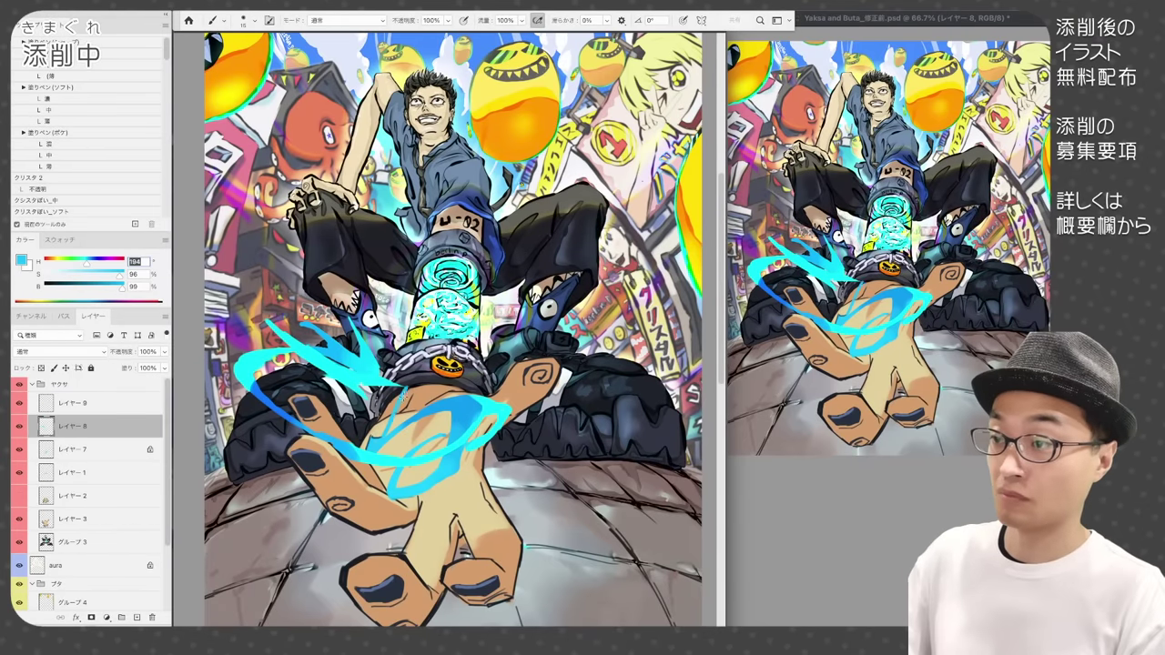
left_click(470, 415, "alt")
mouse_move(428, 397)
left_mouse_down()
mouse_move(395, 427)
mouse_move(502, 369)
left_mouse_up()
- Outline the energy strokes over the palm with fine dark teal lines on レイヤー 9
left_click(73, 403)
left_click_drag(118, 288, 65, 288)
left_click_drag(411, 388, 381, 434)
mouse_move(398, 424)
left_mouse_down()
mouse_move(472, 376)
mouse_move(441, 400)
left_mouse_up()
mouse_move(512, 392)
left_mouse_down()
mouse_move(455, 435)
mouse_move(464, 453)
left_mouse_up()
left_click_drag(488, 419, 395, 469)
left_click_drag(399, 469, 388, 499)
left_click_drag(443, 460, 402, 488)
mouse_move(453, 411)
left_mouse_down()
mouse_move(446, 446)
mouse_move(376, 451)
left_mouse_up()
mouse_move(480, 401)
left_mouse_down()
mouse_move(461, 439)
mouse_move(432, 451)
left_mouse_up()
- Outline the finger ring and its pointed splashes in dark teal, and save the document
mouse_move(320, 433)
left_mouse_down()
mouse_move(415, 457)
mouse_move(407, 470)
left_mouse_up()
left_click_drag(252, 361, 235, 396)
left_click_drag(283, 348, 236, 360)
left_click_drag(298, 339, 365, 374)
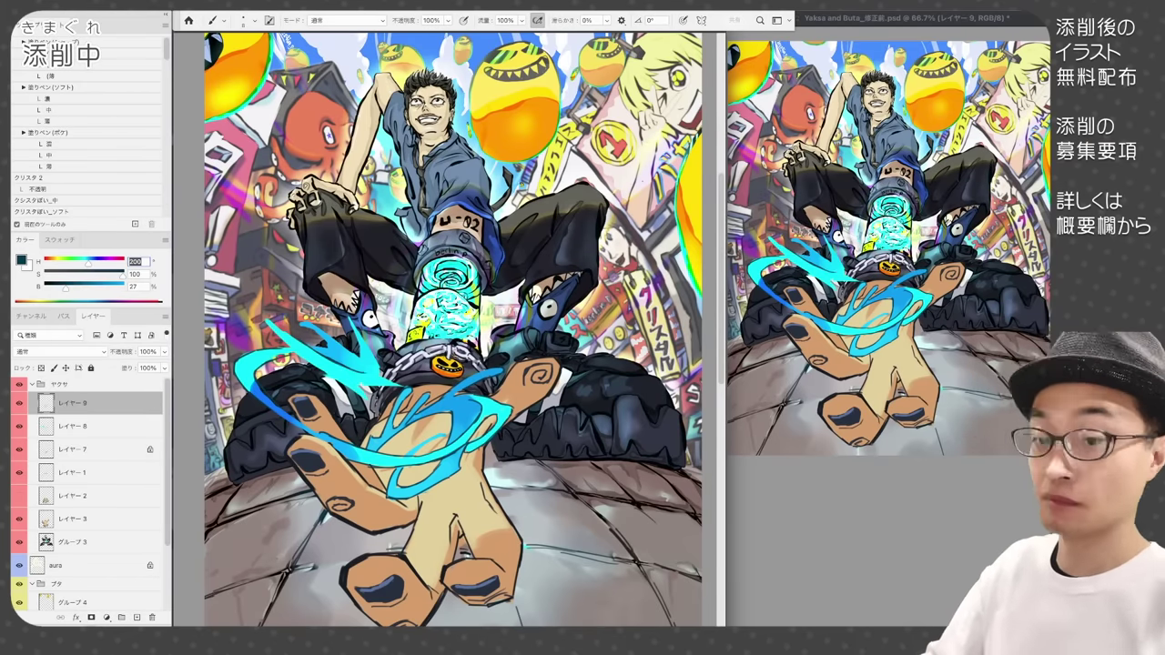
left_click_drag(350, 319, 380, 374)
left_click_drag(298, 356, 378, 403)
left_click_drag(367, 383, 387, 393)
left_click_drag(315, 328, 335, 342)
left_click_drag(268, 318, 322, 355)
key("super+s")
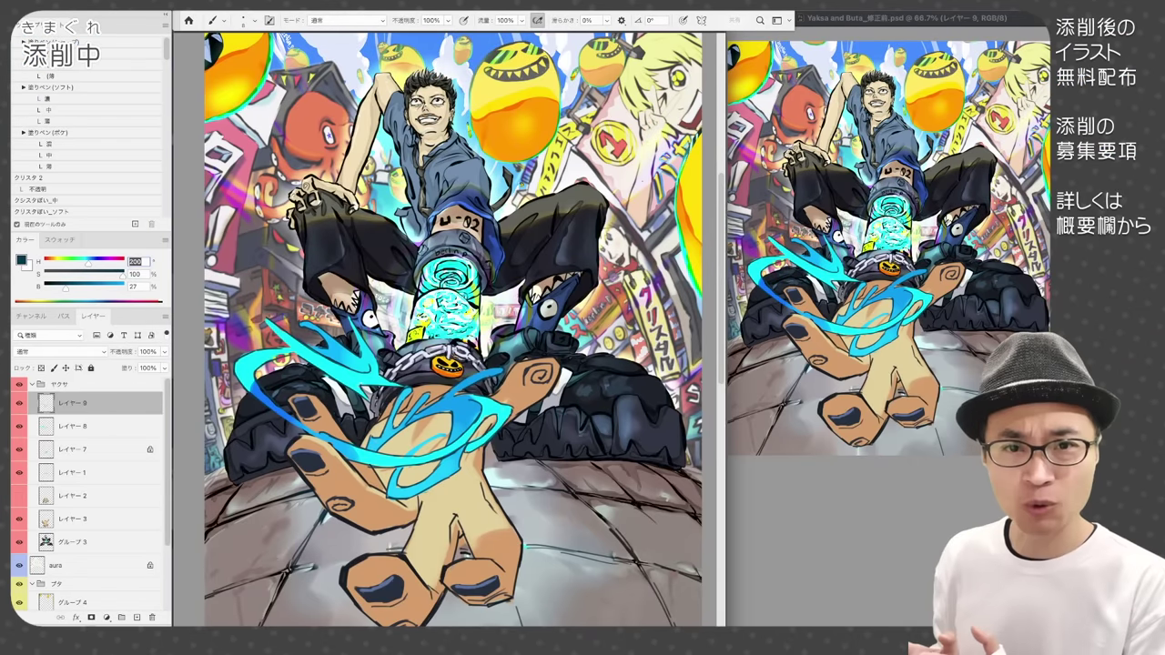
- Paint a large cyan arc on レイヤー 8 circling the arm and looping past the knee
mouse_move(250, 304)
left_mouse_down()
mouse_move(228, 257)
mouse_move(273, 239)
mouse_move(351, 218)
mouse_move(533, 220)
left_mouse_up()
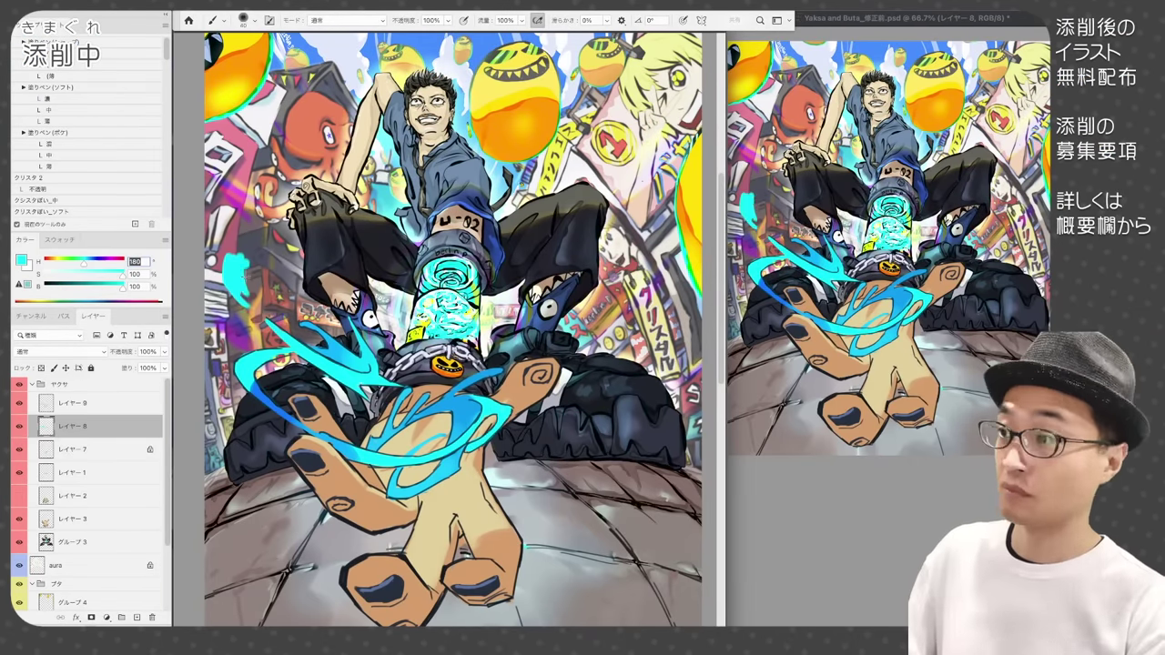
key("b")
mouse_move(321, 222)
left_mouse_down()
mouse_move(595, 262)
mouse_move(670, 336)
left_mouse_up()
mouse_move(534, 213)
left_mouse_down()
mouse_move(613, 313)
mouse_move(665, 341)
left_mouse_up()
mouse_move(573, 255)
left_mouse_down()
mouse_move(655, 321)
mouse_move(635, 256)
mouse_move(670, 346)
left_mouse_up()
- Reduce the brush size and paint a thin cyan tail rising from the arc to the large pumpkin balloon
key("bracketleft")
key("bracketleft")
key("bracketleft")
mouse_move(533, 213)
left_mouse_down()
mouse_move(464, 154)
mouse_move(524, 130)
mouse_move(466, 150)
mouse_move(466, 107)
left_mouse_up()
key("e")
key("b")
- Add a layer beneath グループ 4 and paint cyan splashes behind the large balloon's upper edge and the smaller balloon
scroll(98, 546, "down", 3)
left_click(99, 533)
left_click(137, 618, "super")
key("bracketright")
key("bracketright")
key("bracketright")
left_click_drag(467, 132, 462, 151)
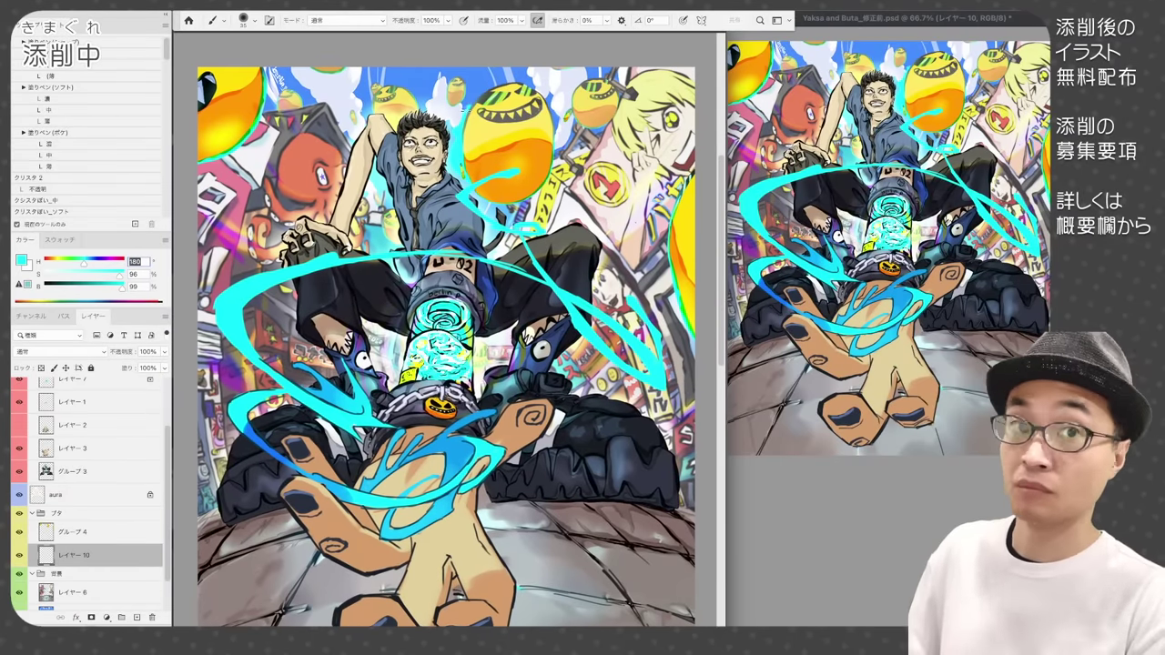
left_click_drag(464, 111, 551, 68)
left_click_drag(551, 67, 558, 124)
left_click_drag(621, 82, 662, 95)
- Reduce the brush size and paint cyan splashes around the large balloon's right and lower edges
key("bracketleft")
left_click_drag(561, 133, 546, 188)
left_click_drag(604, 134, 559, 173)
mouse_move(597, 155)
left_mouse_down()
mouse_move(553, 195)
mouse_move(508, 207)
left_mouse_up()
- Add a layer above グループ 4 and paint small cyan splashes across the front of the large balloon
left_click(98, 532)
left_click(137, 618)
key("bracketleft")
key("bracketleft")
left_click_drag(464, 168, 501, 155)
mouse_move(474, 178)
left_mouse_down()
mouse_move(506, 165)
mouse_move(464, 180)
left_mouse_up()
left_click_drag(486, 152, 471, 142)
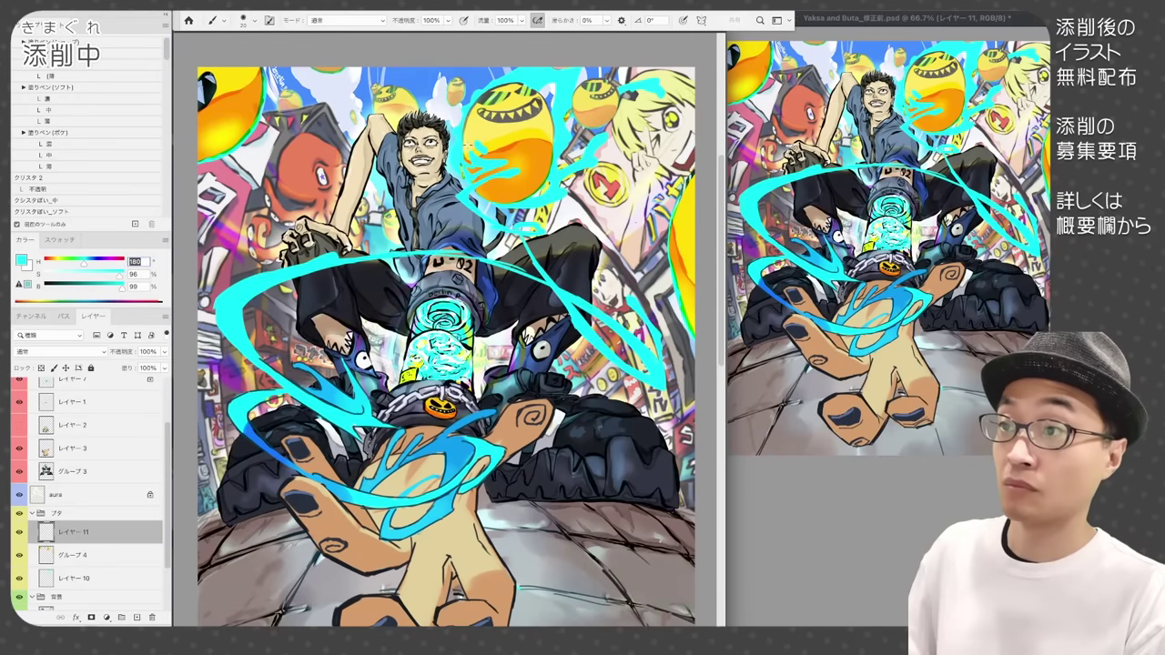
left_click_drag(529, 169, 565, 129)
left_click(541, 136, "alt")
key("bracketleft")
- Refine the cyan tail between the large balloon and the knee on the arc's layer
mouse_move(510, 200)
left_mouse_down()
mouse_move(503, 151)
mouse_move(542, 237)
left_mouse_up()
left_click(512, 223, "super")
left_click(511, 223, "alt")
key("bracketright")
key("bracketright")
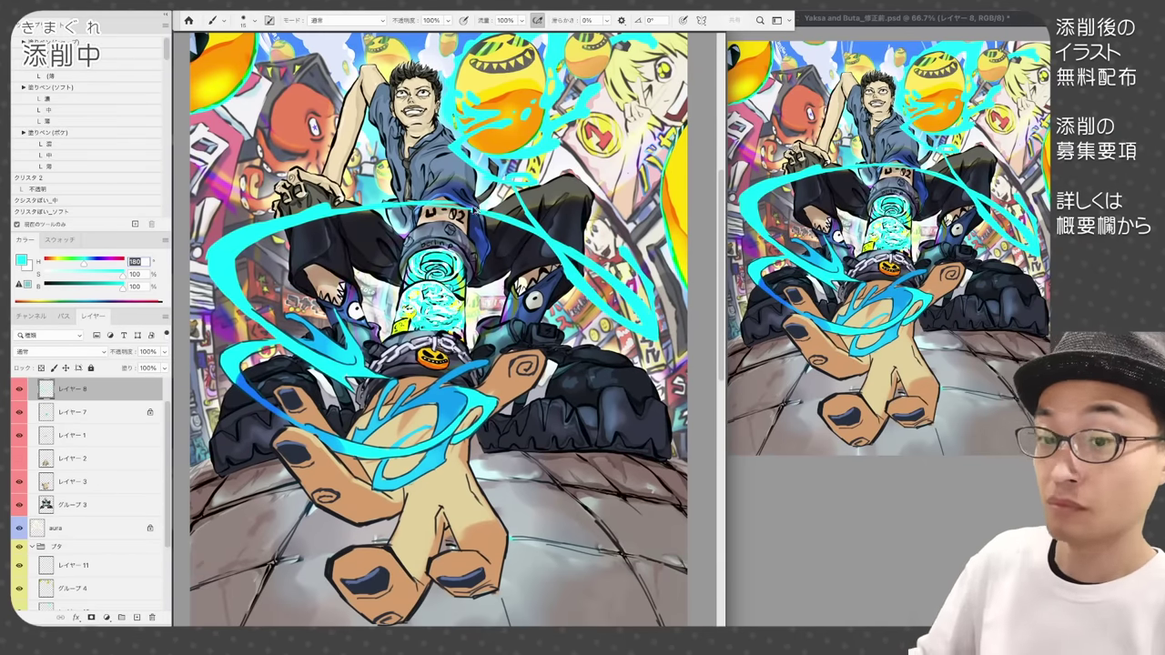
key("e")
key("b")
- Outline the left sweep of the large arc with fine dark teal lines on レイヤー 9
scroll(116, 419, "up", 2)
left_click(100, 403)
left_click(238, 248, "alt")
key("bracketleft")
key("bracketleft")
key("bracketleft")
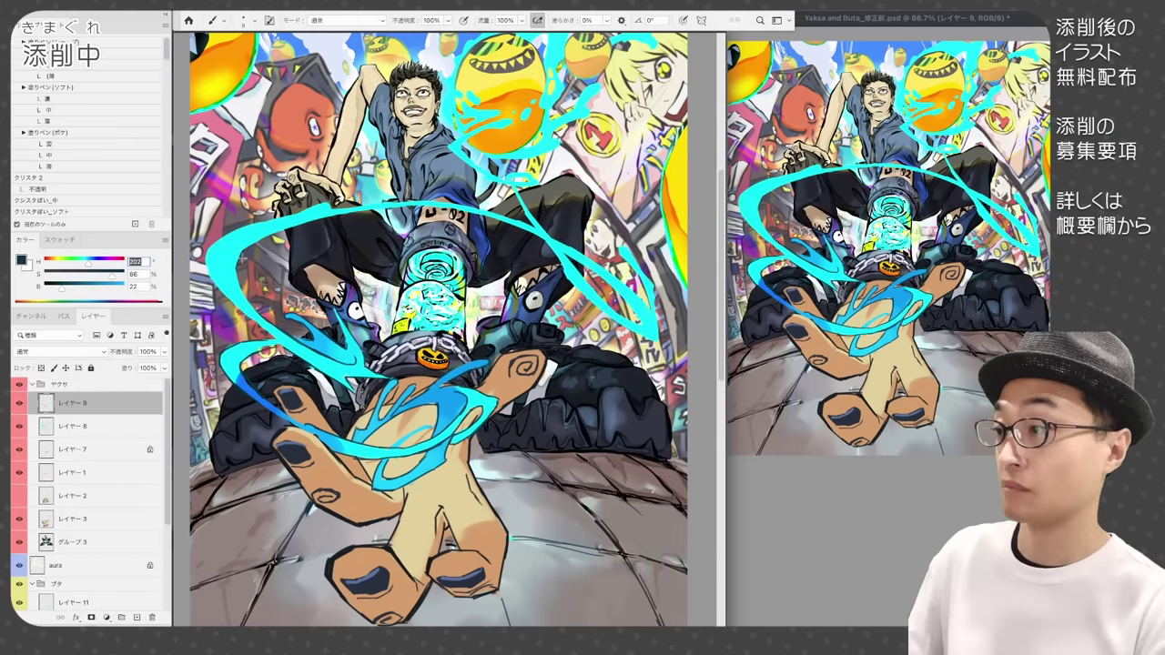
left_click_drag(234, 248, 265, 316)
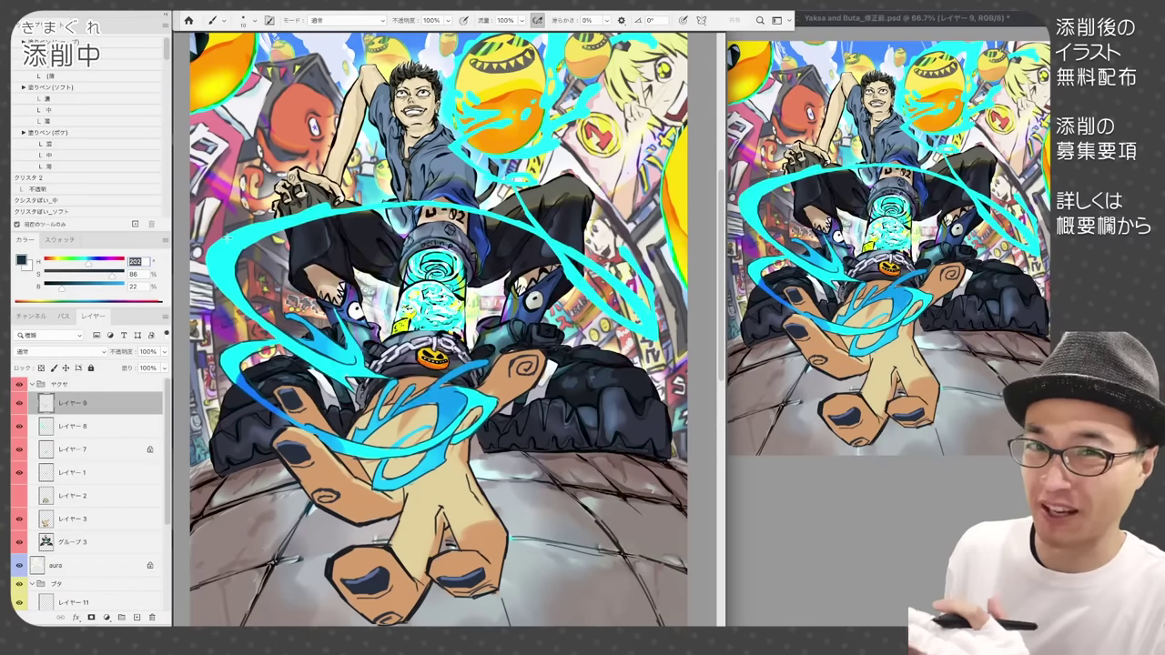
key("bracketleft")
key("bracketleft")
left_click_drag(212, 254, 296, 355)
left_click_drag(209, 253, 305, 210)
- Outline the top of the large arc and its narrow loop past the knee in dark teal
mouse_move(244, 253)
left_mouse_down()
mouse_move(372, 209)
mouse_move(506, 213)
mouse_move(656, 334)
left_mouse_up()
left_click_drag(557, 240, 647, 305)
left_click_drag(573, 285, 655, 340)
left_click_drag(639, 301, 657, 339)
left_click_drag(620, 249, 651, 296)
left_click_drag(574, 259, 644, 325)
left_click_drag(489, 219, 525, 228)
left_click_drag(376, 208, 450, 212)
- Outline the tail below the large balloon and touch up the energy along the balloon's left side
mouse_move(448, 149)
left_mouse_down()
mouse_move(513, 186)
mouse_move(541, 167)
left_mouse_up()
left_click(522, 181, "alt")
left_click(522, 181, "super")
mouse_move(513, 181)
left_mouse_down()
mouse_move(537, 187)
mouse_move(533, 178)
left_mouse_up()
left_click(528, 187, "super")
key("bracketright")
key("bracketright")
left_click(528, 188, "alt")
left_click_drag(457, 151, 479, 134)
left_click_drag(452, 146, 517, 120)
mouse_move(447, 111)
left_mouse_down()
mouse_move(441, 88)
mouse_move(468, 40)
left_mouse_up()
- Reduce the brush size and outline the splashes around the large balloon's upper and left edges
left_click(443, 89, "alt")
key("bracketleft")
key("bracketleft")
left_click_drag(468, 91, 446, 114)
left_click_drag(509, 69, 530, 56)
left_click_drag(467, 55, 485, 43)
left_click_drag(523, 55, 523, 87)
mouse_move(552, 41)
left_mouse_down()
mouse_move(526, 137)
mouse_move(443, 129)
left_mouse_up()
- Outline the splashes around the large balloon's lower edge, the small balloon's splash and the descending tail
left_click(519, 126, "alt")
left_click(520, 128, "alt")
mouse_move(444, 112)
left_mouse_down()
mouse_move(435, 135)
mouse_move(477, 145)
left_mouse_up()
left_click_drag(455, 143, 436, 154)
left_click_drag(502, 169, 545, 138)
mouse_move(534, 142)
left_mouse_down()
mouse_move(564, 113)
mouse_move(531, 164)
left_mouse_up()
left_click_drag(536, 163, 468, 187)
left_click_drag(591, 54, 637, 70)
left_click_drag(636, 66, 601, 73)
left_click_drag(434, 122, 432, 137)
mouse_move(445, 167)
left_mouse_down()
mouse_move(517, 194)
mouse_move(510, 232)
left_mouse_up()
- Touch up the tail above the knee and add fine dark teal lines to the palm energy
left_click(511, 228, "alt")
key("e")
key("b")
key("e")
key("b")
left_click(502, 208, "super")
left_click(502, 208, "alt")
left_click(444, 432, "super")
left_click(444, 431, "alt")
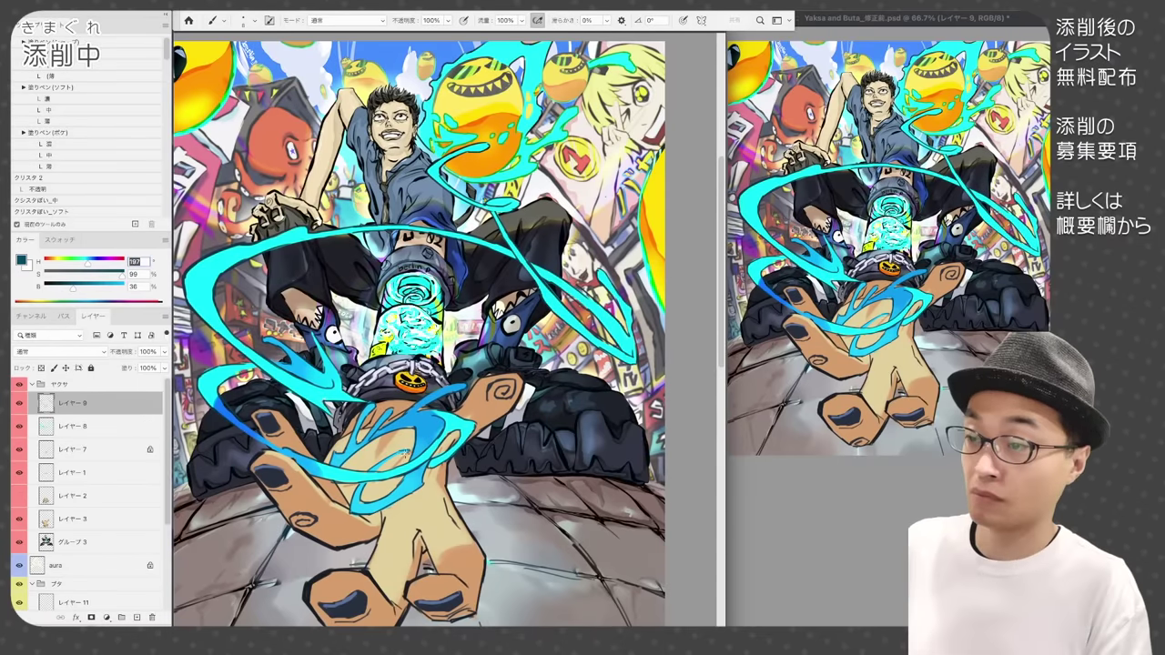
left_click_drag(375, 471, 410, 450)
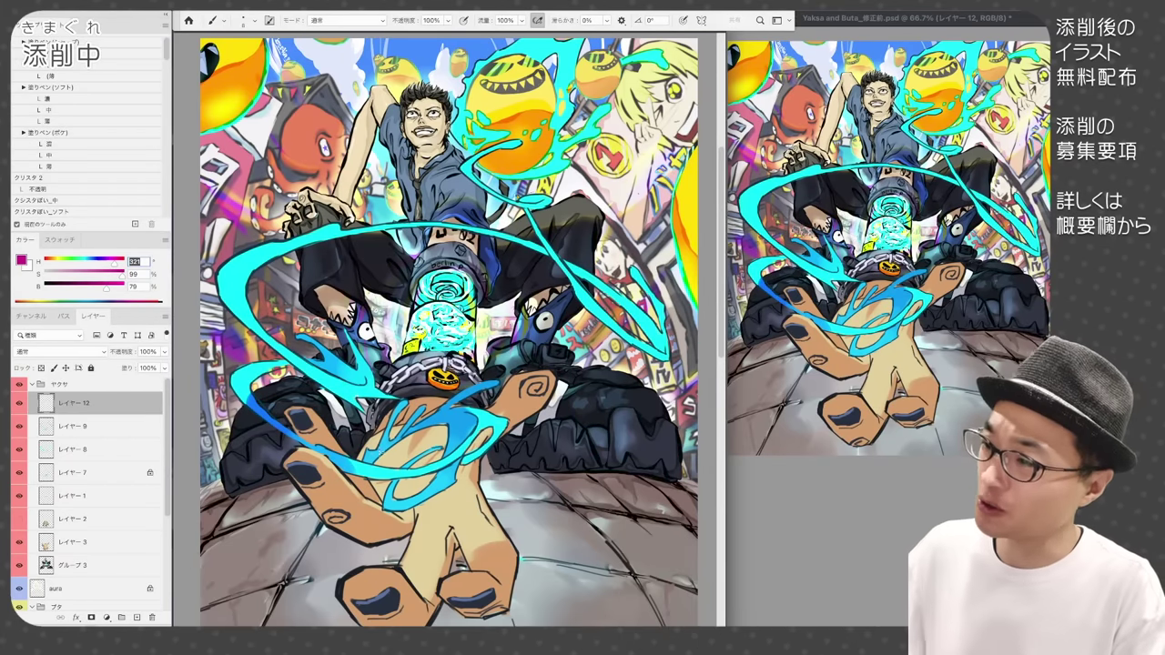
mouse_move(382, 451)
left_mouse_down()
mouse_move(419, 416)
mouse_move(491, 380)
left_mouse_up()
mouse_move(491, 401)
left_mouse_down()
mouse_move(481, 455)
mouse_move(326, 364)
mouse_move(344, 354)
mouse_move(253, 273)
mouse_move(517, 259)
mouse_move(608, 345)
mouse_move(626, 346)
mouse_move(492, 153)
left_mouse_up()
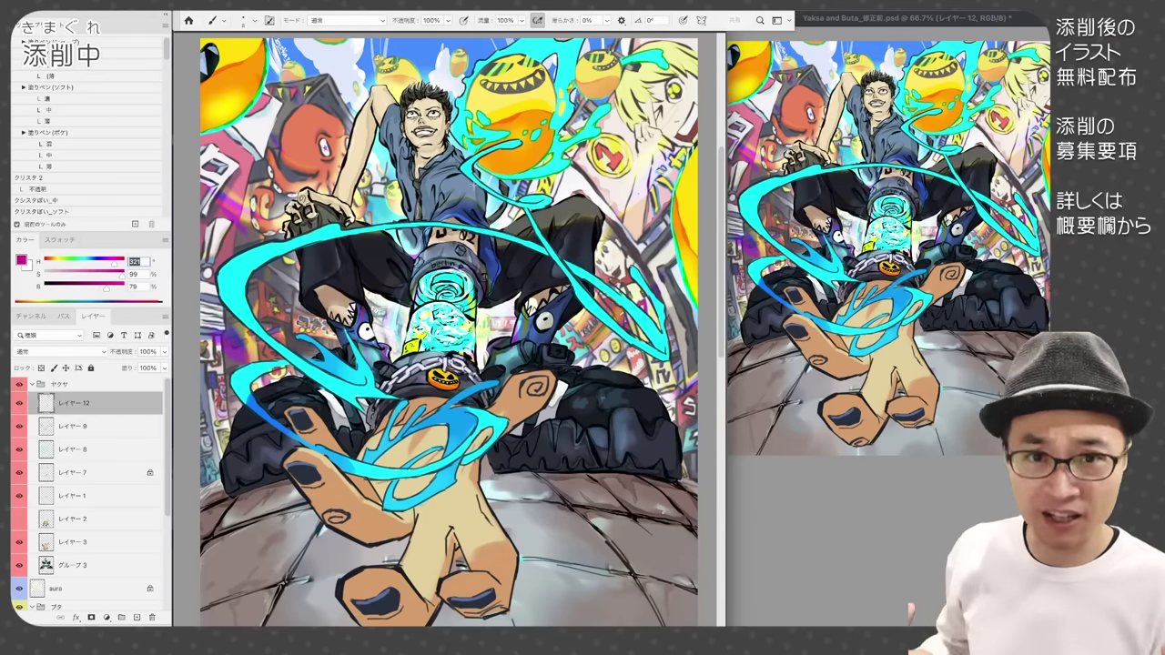
- Enlarge the brush and paint light green blob characters with trailing tails over the palm energy
left_click(58, 302)
key("bracketright")
key("bracketright")
key("bracketright")
key("bracketright")
left_click_drag(412, 472, 466, 473)
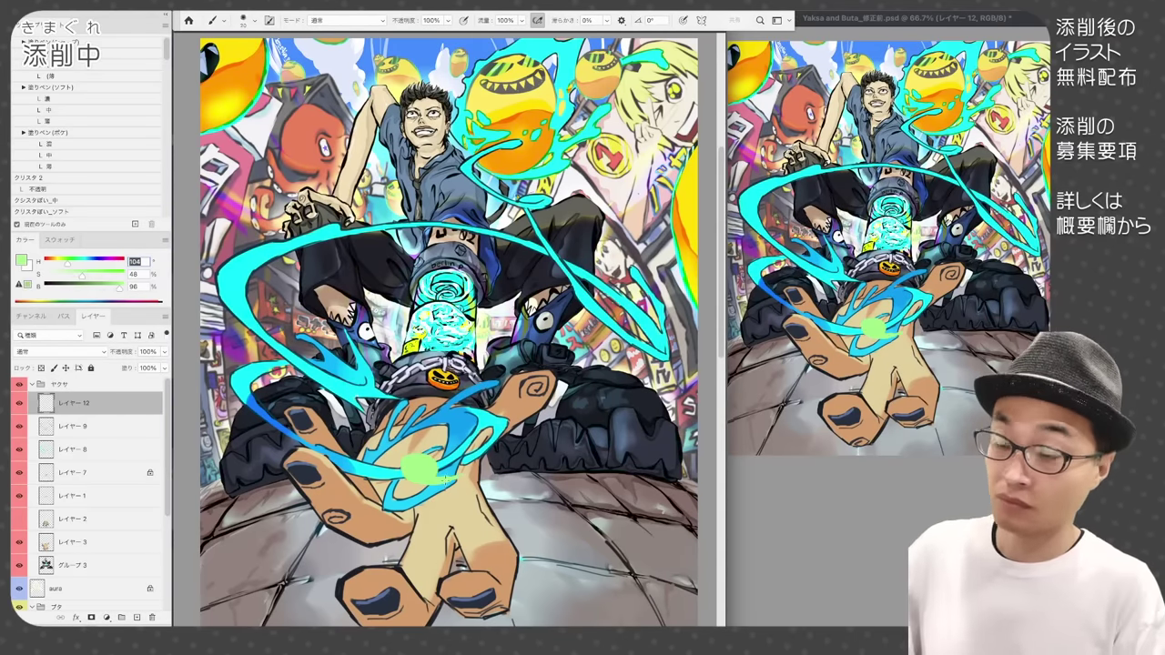
left_click_drag(463, 424, 391, 441)
left_click_drag(440, 407, 484, 385)
- Enlarge the brush further and paint another light green blob in the energy splash beside the left shoe
key("bracketright")
key("bracketright")
key("bracketright")
key("bracketright")
left_click_drag(343, 373, 338, 359)
- Reduce the brush, sample a dark colour and draw eyes on the four green blobs on a new layer
left_click(375, 387, "alt")
key("bracketleft")
key("bracketleft")
key("bracketleft")
key("bracketleft")
key("bracketleft")
key("bracketleft")
key("bracketleft")
key("bracketleft")
key("alt+shift+super+n")
left_click_drag(408, 469, 436, 467)
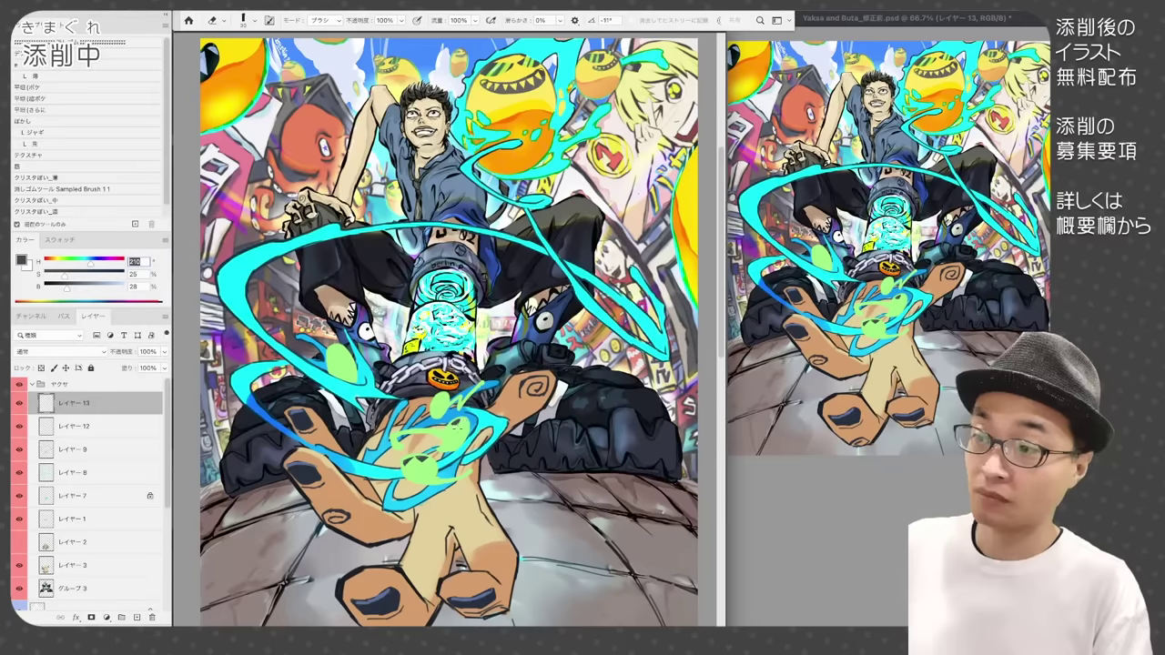
mouse_move(448, 426)
left_mouse_down()
mouse_move(467, 421)
mouse_move(440, 398)
left_mouse_up()
left_click_drag(443, 398, 450, 394)
left_click_drag(334, 346, 344, 348)
- Paint white toothy grins with dark details on the faces of the four green blobs
left_click(331, 399, "alt")
scroll(358, 425, "up", 3)
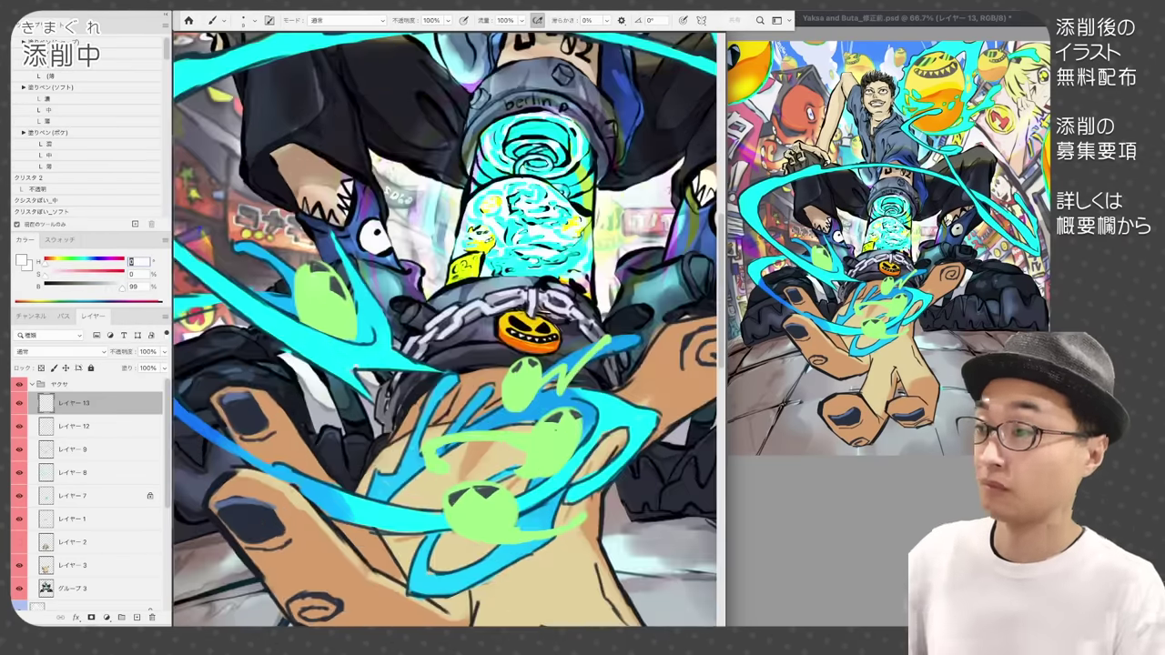
left_click(319, 281)
left_click(528, 367)
left_click(568, 423)
left_click_drag(462, 502, 479, 500)
left_click(465, 499, "alt")
left_click_drag(462, 503, 480, 499)
left_click_drag(561, 422, 575, 425)
left_click_drag(522, 369, 531, 370)
left_click_drag(312, 280, 325, 285)
- Outline the bodies and tails of the palm blobs in dark grey
left_click_drag(546, 417, 582, 442)
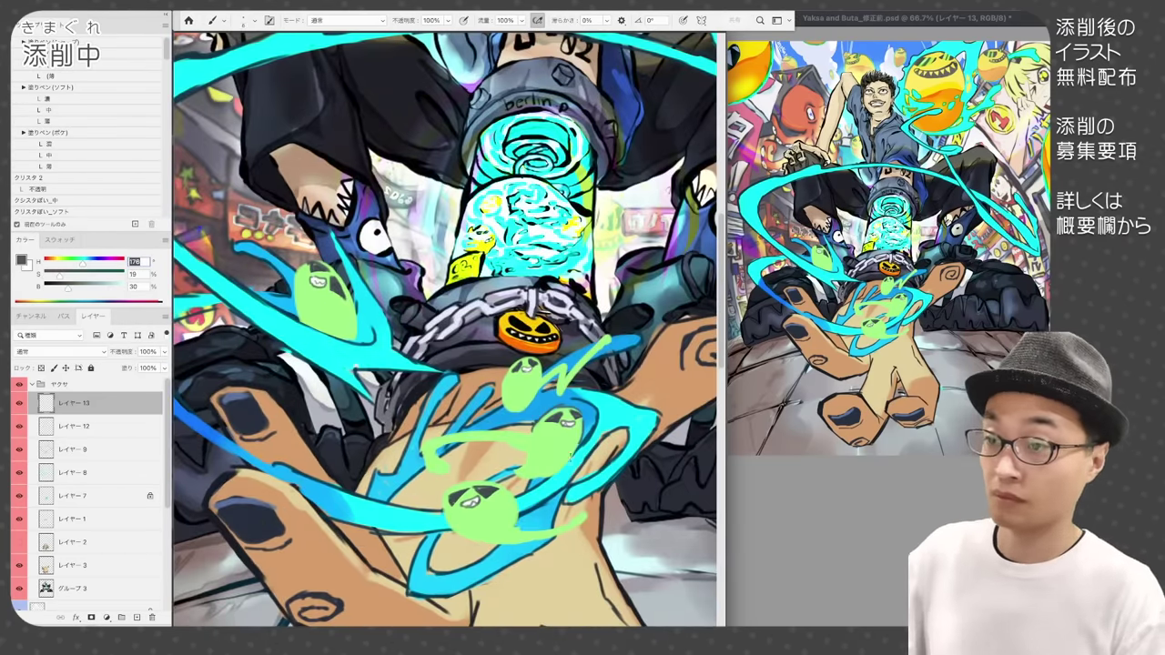
mouse_move(446, 474)
left_mouse_down()
mouse_move(455, 435)
mouse_move(504, 440)
left_mouse_up()
left_click_drag(506, 400, 537, 359)
mouse_move(443, 510)
left_mouse_down()
mouse_move(517, 493)
mouse_move(587, 520)
left_mouse_up()
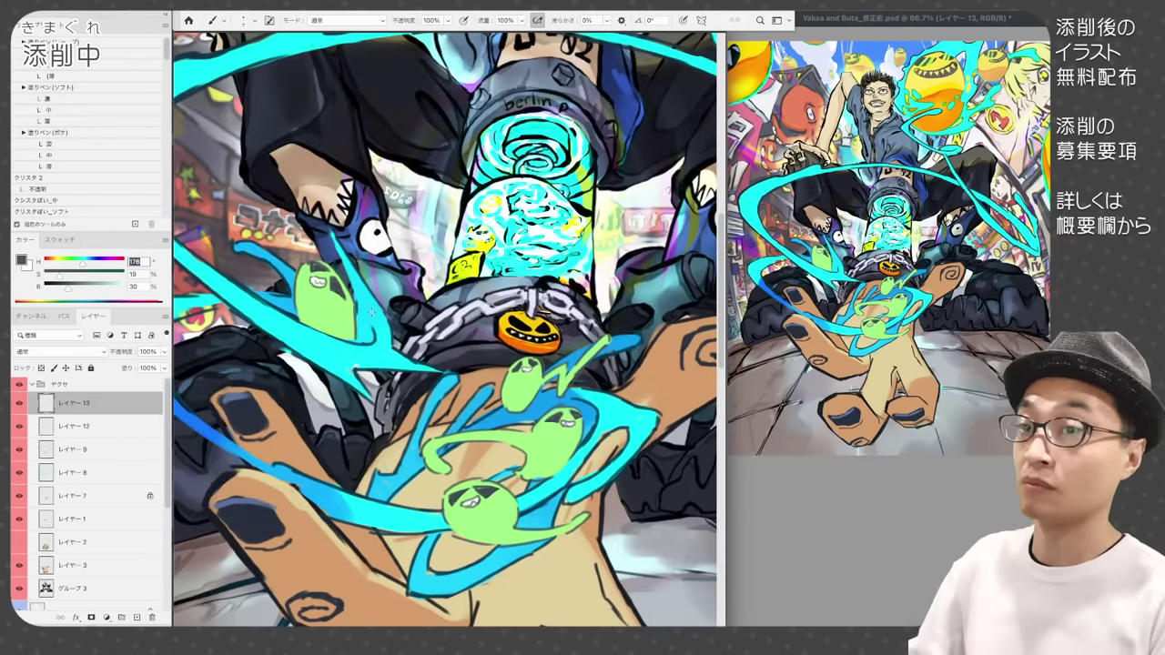
- On レイヤー 12, paint a long-tailed green blob and small droplets along the upper part of the energy ring
scroll(457, 363, "down", 3)
left_click(73, 426)
left_click(470, 437, "alt")
key("bracketright")
key("bracketright")
key("bracketright")
key("bracketright")
key("bracketright")
key("bracketright")
mouse_move(350, 216)
left_mouse_down()
mouse_move(371, 199)
mouse_move(310, 256)
left_mouse_up()
left_click_drag(346, 219, 375, 197)
left_click(416, 193)
left_click(582, 230)
- Paint a large light green blob on the energy tail beside the right leg
left_click_drag(600, 260, 554, 258)
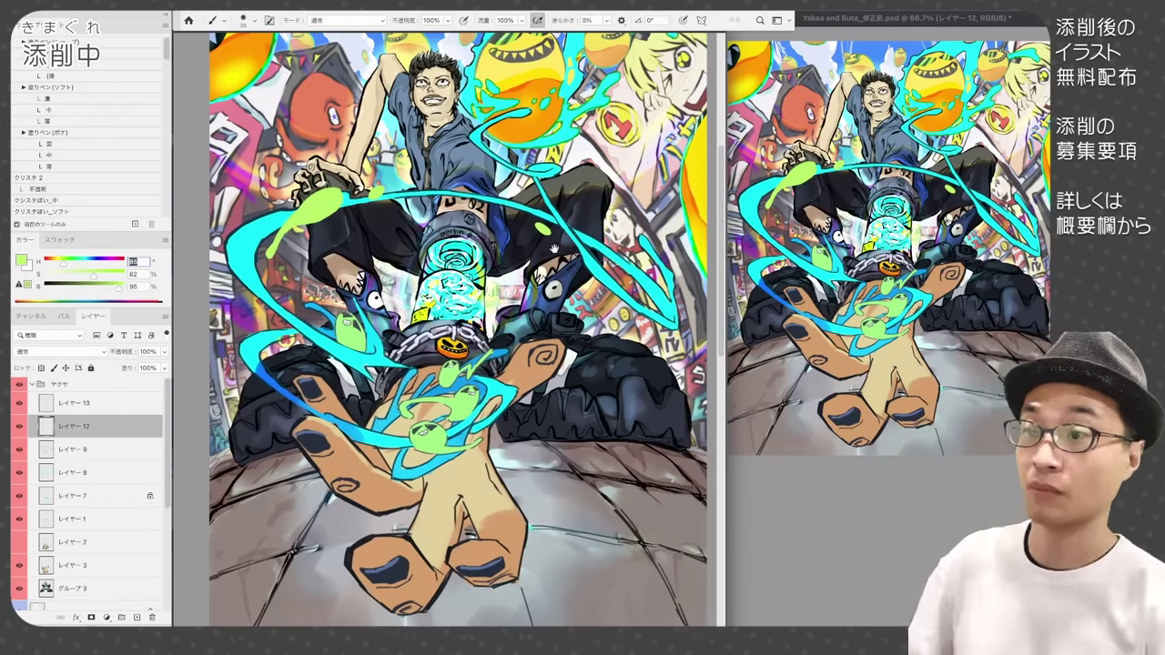
left_click(617, 285)
key("e")
key("b")
left_click(418, 429, "alt")
mouse_move(602, 301)
left_mouse_down()
mouse_move(642, 264)
mouse_move(624, 275)
left_mouse_up()
- On レイヤー 13, draw dark eyes on the large green blob beside the right leg
left_click(74, 403)
left_click_drag(630, 277, 644, 268)
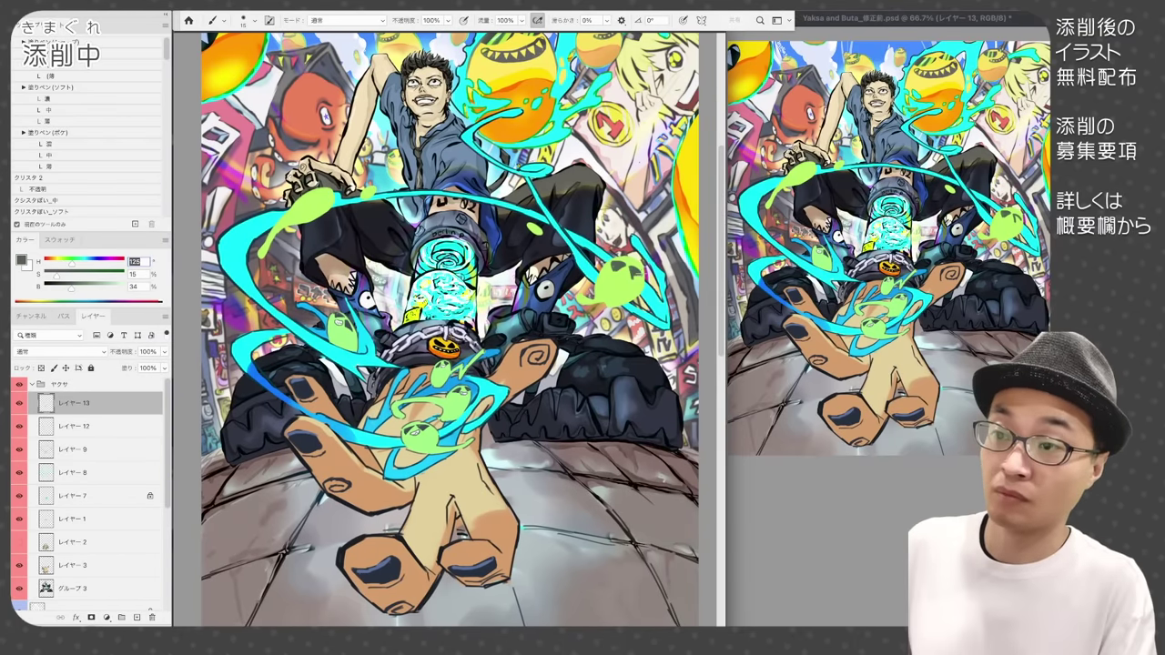
key("e")
key("b")
key("e")
key("b")
left_click(406, 262, "alt")
- Brighten the colour and paint the grin of the large blob beside the right leg
key("super+plus")
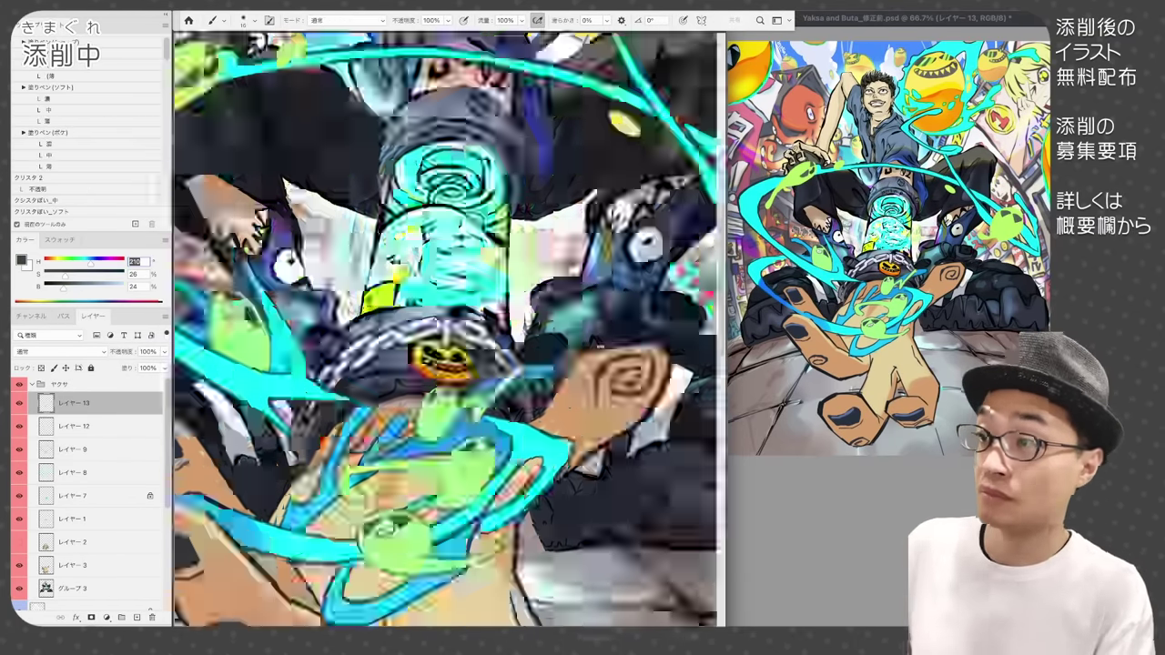
left_click_drag(546, 273, 372, 368)
key("bracketright")
left_click(94, 289)
left_click_drag(611, 297, 623, 311)
left_click_drag(273, 273, 561, 299)
- Draw the face of the long-tailed blob near the knee and outline its body and tail with a smaller brush
left_click_drag(311, 173, 322, 185)
left_click(294, 191, "alt")
left_click_drag(282, 186, 306, 199)
key("bracketleft")
left_click_drag(293, 158, 192, 258)
left_click_drag(273, 227, 195, 279)
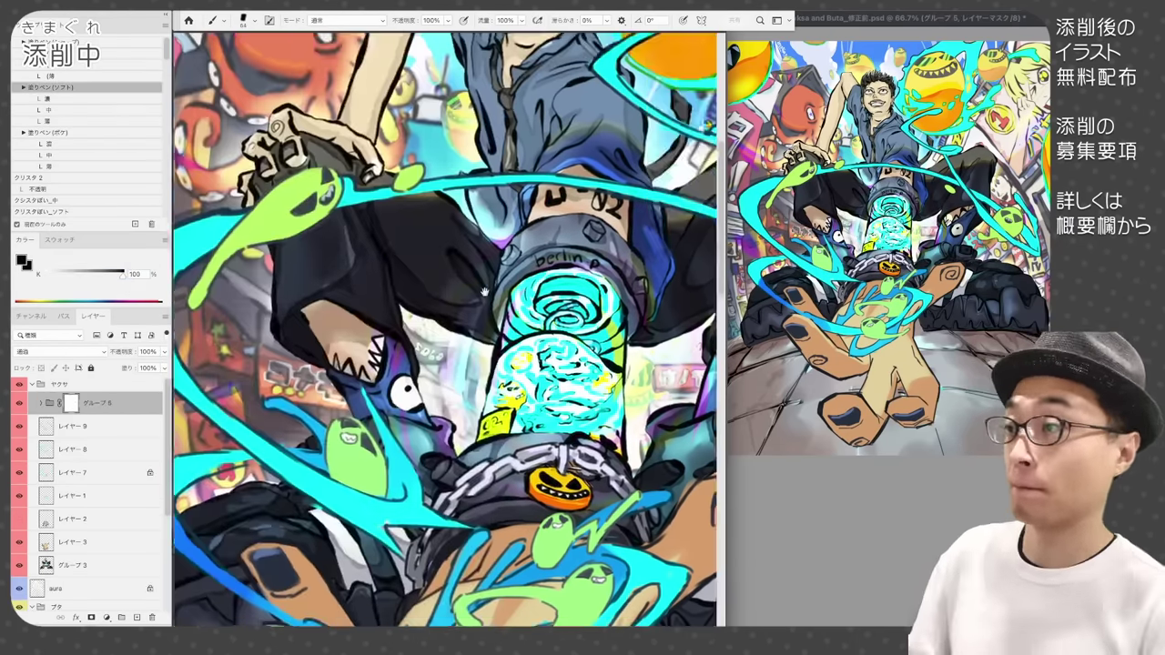
right_click(411, 218)
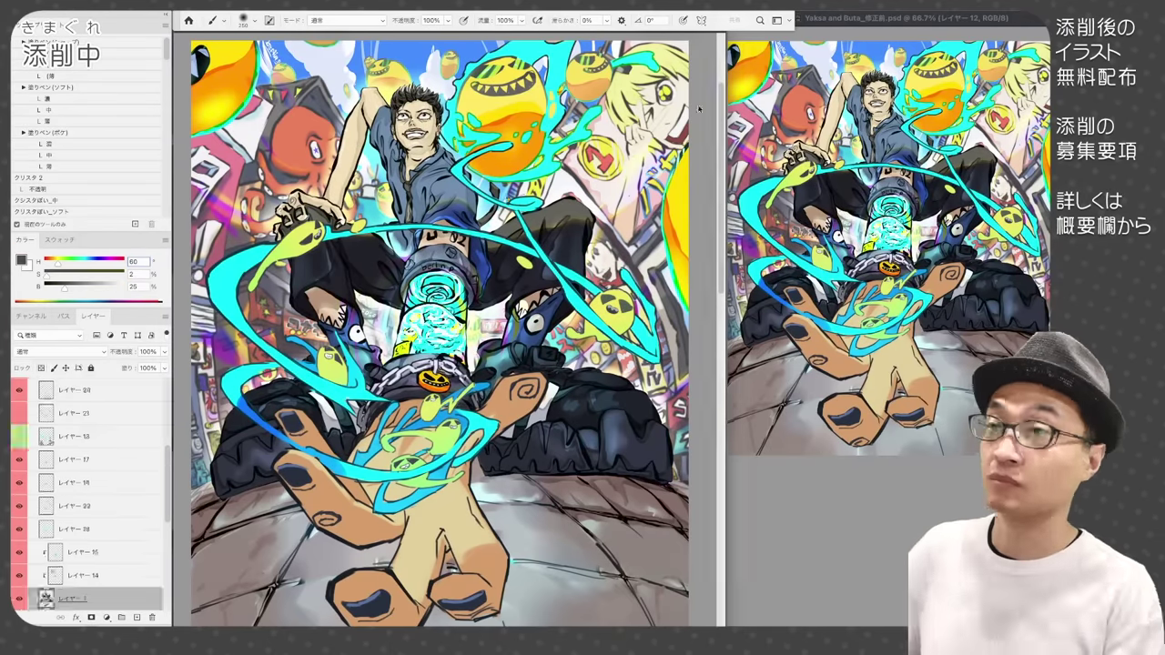
- Repaint the body of the large balloon beside the character in deeper orange with the opaque brush
left_click(522, 84, "super")
left_click(486, 102, "alt")
left_click(40, 189)
mouse_move(478, 93)
left_mouse_down()
mouse_move(529, 119)
mouse_move(530, 137)
left_mouse_up()
left_click(510, 157, "alt")
left_click_drag(537, 89, 535, 129)
left_click_drag(468, 91, 473, 114)
key("super+d")
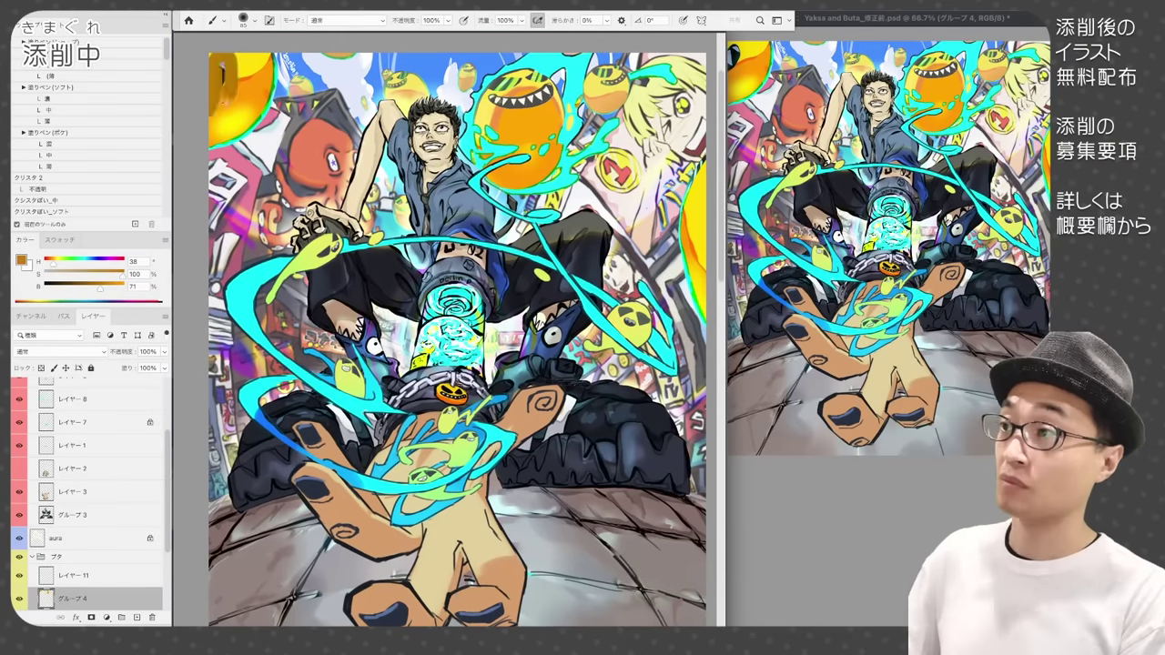
- Fill the two cropped balloons at the canvas edges with dark orange
mouse_move(264, 69)
left_mouse_down()
mouse_move(238, 137)
mouse_move(246, 186)
left_mouse_up()
left_click_drag(679, 173, 681, 333)
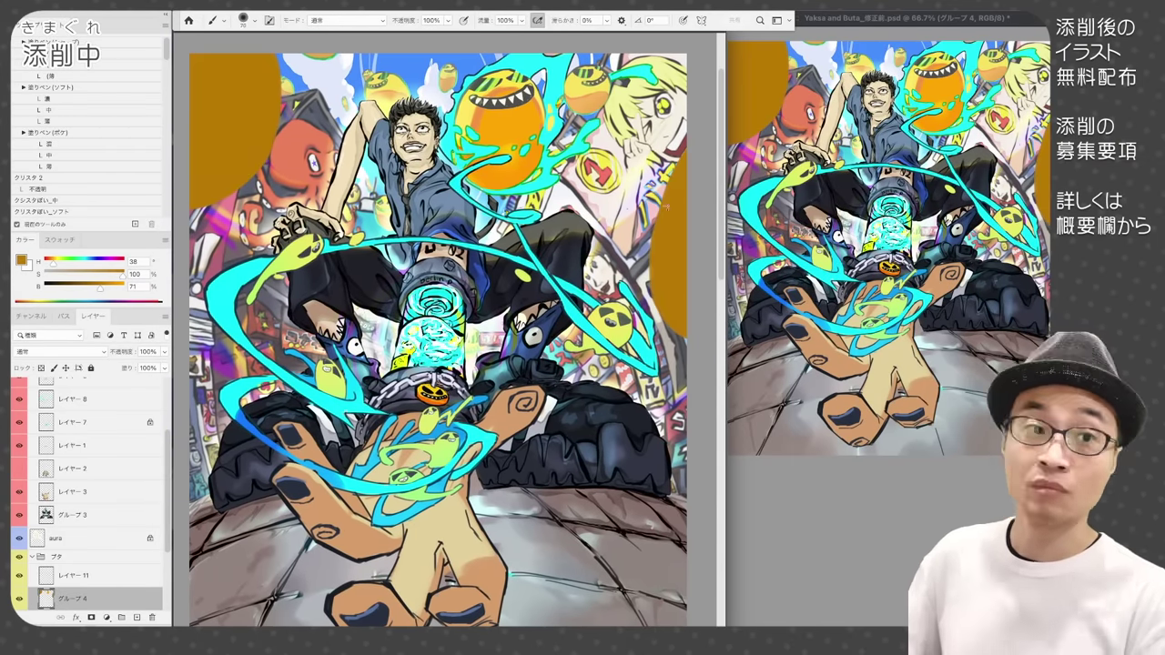
left_click_drag(659, 197, 655, 230)
- On a new layer beneath, paint sampled cyan energy and splashes around the rims of both edge balloons
left_click(137, 618, "super")
left_click(466, 69, "alt")
left_click_drag(192, 211, 258, 171)
left_click_drag(285, 58, 264, 173)
mouse_move(264, 173)
left_mouse_down()
mouse_move(291, 168)
mouse_move(235, 203)
left_mouse_up()
left_click_drag(654, 305, 645, 210)
mouse_move(645, 209)
left_mouse_down()
mouse_move(675, 159)
mouse_move(666, 122)
mouse_move(682, 141)
left_mouse_up()
left_click_drag(647, 300, 672, 340)
- Lock the transparency of グループ 4 and shade the edge balloons with sampled oranges
left_click(73, 540)
left_click(41, 368)
mouse_move(677, 164)
left_mouse_down()
mouse_move(657, 282)
mouse_move(676, 214)
left_mouse_up()
left_click(677, 273, "alt")
left_click_drag(280, 57, 275, 135)
left_click_drag(274, 107, 258, 171)
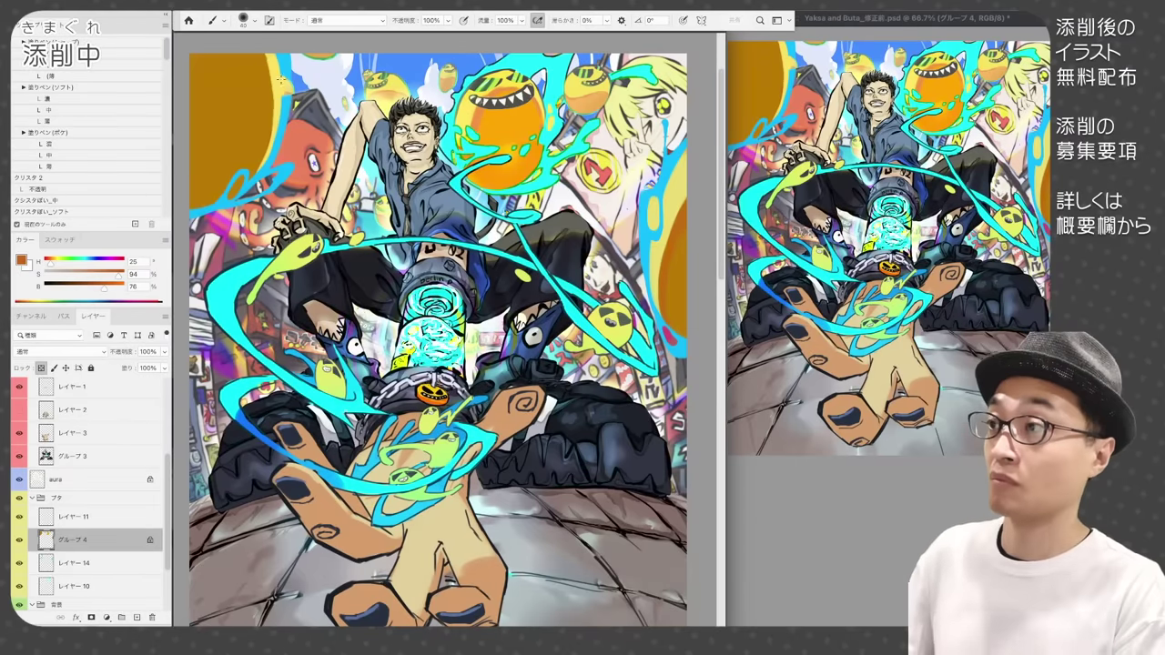
left_click_drag(266, 56, 268, 127)
- On a new layer, paint dark facial features and white teeth on the two edge balloons
left_click(136, 618)
left_click(475, 84, "alt")
mouse_move(192, 57)
left_mouse_down()
mouse_move(195, 97)
mouse_move(246, 68)
mouse_move(275, 95)
left_mouse_up()
mouse_move(682, 209)
left_mouse_down()
mouse_move(672, 264)
mouse_move(686, 314)
left_mouse_up()
left_click(97, 287)
left_click(218, 98)
mouse_move(199, 60)
left_mouse_down()
mouse_move(224, 89)
mouse_move(218, 54)
mouse_move(282, 97)
mouse_move(250, 185)
mouse_move(224, 200)
left_mouse_up()
key("super+d")
left_click(214, 106, "alt")
- Add a new layer and draw outlines around the two edge balloons and their energy splashes
left_click(73, 564)
left_click(73, 517)
left_click(137, 618)
mouse_move(284, 86)
left_mouse_down()
mouse_move(293, 136)
mouse_move(269, 173)
left_mouse_up()
left_click(92, 262)
left_click_drag(297, 164, 191, 215)
mouse_move(641, 191)
left_mouse_down()
mouse_move(670, 353)
mouse_move(661, 166)
left_mouse_up()
left_click_drag(662, 153, 669, 120)
left_click_drag(655, 195, 664, 244)
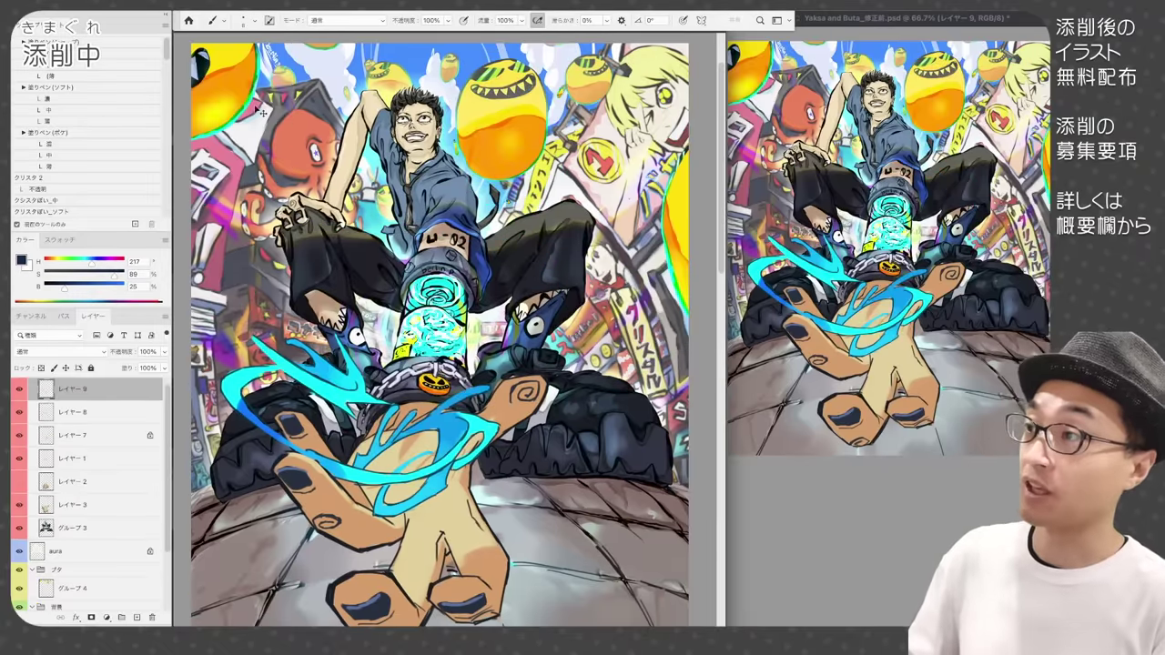
- Step back through the undo history to compare the illustration with its earlier state
key("super+z")
key("super+z")
key("super+z")
key("super+z")
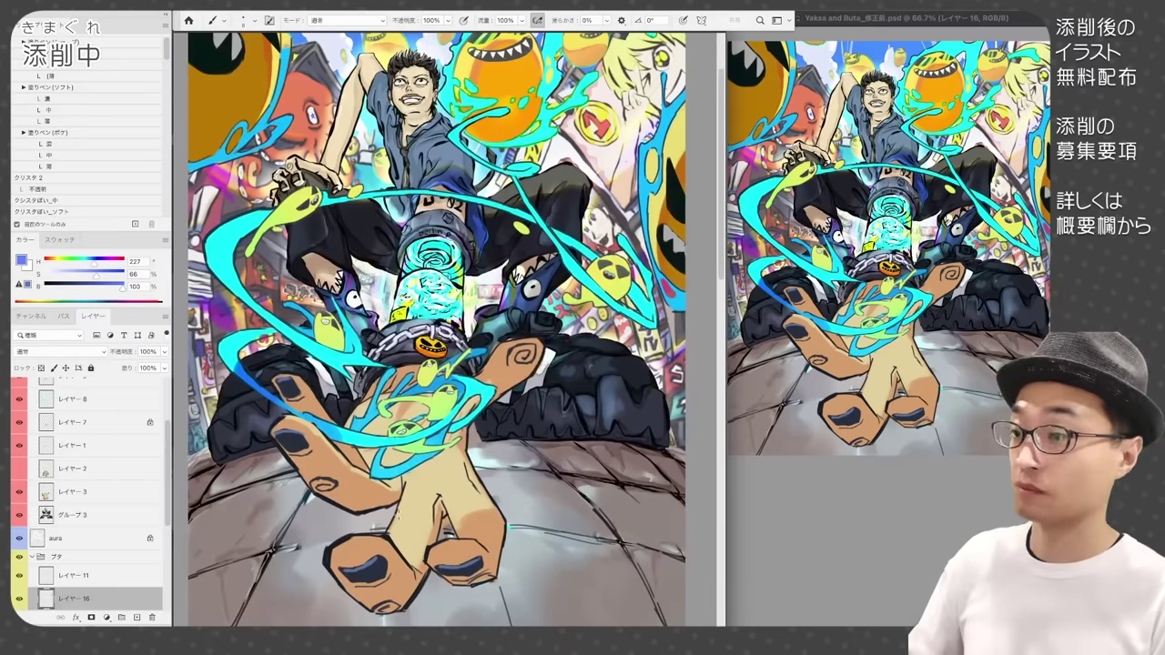
- On a new layer above グループ 3, paint violet-blue energy behind the hand and around its fingers
left_click(74, 515)
left_click(137, 618)
left_click_drag(473, 420, 554, 477)
left_click_drag(571, 394, 537, 454)
mouse_move(552, 484)
left_mouse_down()
mouse_move(406, 621)
mouse_move(266, 517)
mouse_move(394, 511)
left_mouse_up()
left_click_drag(382, 528, 304, 543)
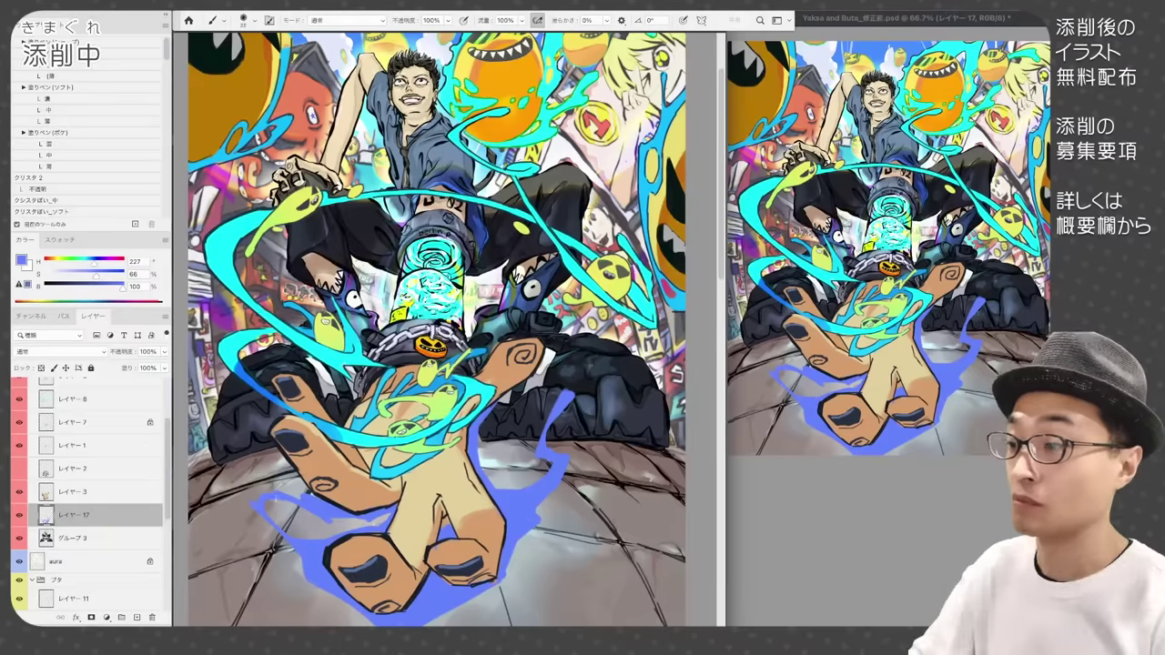
- Enlarge the brush and extend the violet-blue energy into splashes and droplets on both sides of the hand
key("bracketright")
mouse_move(258, 499)
left_mouse_down()
mouse_move(233, 477)
mouse_move(201, 483)
left_mouse_up()
left_click_drag(273, 455, 265, 414)
left_click_drag(548, 455, 537, 394)
left_click(525, 418)
- Lock the layer's transparency, tint the splash tips a brighter blue and set the paint hue to 174
left_click(41, 368)
left_click_drag(266, 414, 244, 450)
left_click_drag(568, 401, 542, 457)
left_click_drag(204, 477, 240, 487)
left_click(82, 263)
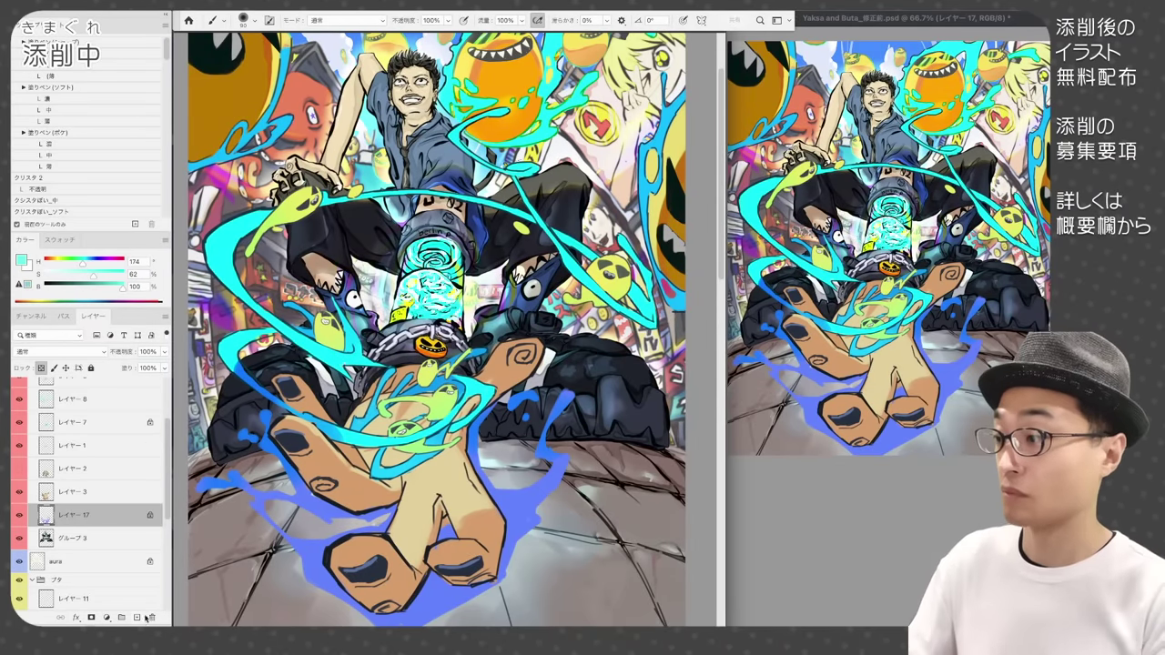
- On a new layer clipped to the violet-blue energy, paint bright aqua inside the energy and splashes around the hand
left_click(137, 618)
key("alt+super+g")
key("bracketleft")
key("bracketleft")
key("bracketleft")
key("bracketleft")
key("bracketleft")
mouse_move(280, 454)
left_mouse_down()
mouse_move(322, 507)
mouse_move(366, 517)
left_mouse_up()
left_click_drag(287, 499, 217, 481)
mouse_move(320, 546)
left_mouse_down()
mouse_move(336, 584)
mouse_move(401, 620)
left_mouse_up()
mouse_move(401, 619)
left_mouse_down()
mouse_move(500, 576)
mouse_move(531, 509)
left_mouse_up()
mouse_move(495, 498)
left_mouse_down()
mouse_move(546, 491)
mouse_move(561, 461)
left_mouse_up()
- Lock the clipped layer's transparency and tint the outer parts of its bright paint a deeper blue with an adjusted brush
key("bracketleft")
key("bracketleft")
key("bracketleft")
key("bracketleft")
key("bracketleft")
left_click(41, 368)
left_click(89, 263)
key("bracketright")
key("bracketright")
key("bracketright")
key("bracketright")
key("bracketright")
left_click_drag(217, 473, 244, 488)
left_click_drag(302, 545, 329, 568)
left_click_drag(560, 461, 531, 508)
- On a new layer above the clipped one, outline the energy's left side and splashes in dark blue with 40% brightness
left_click(506, 537, "alt")
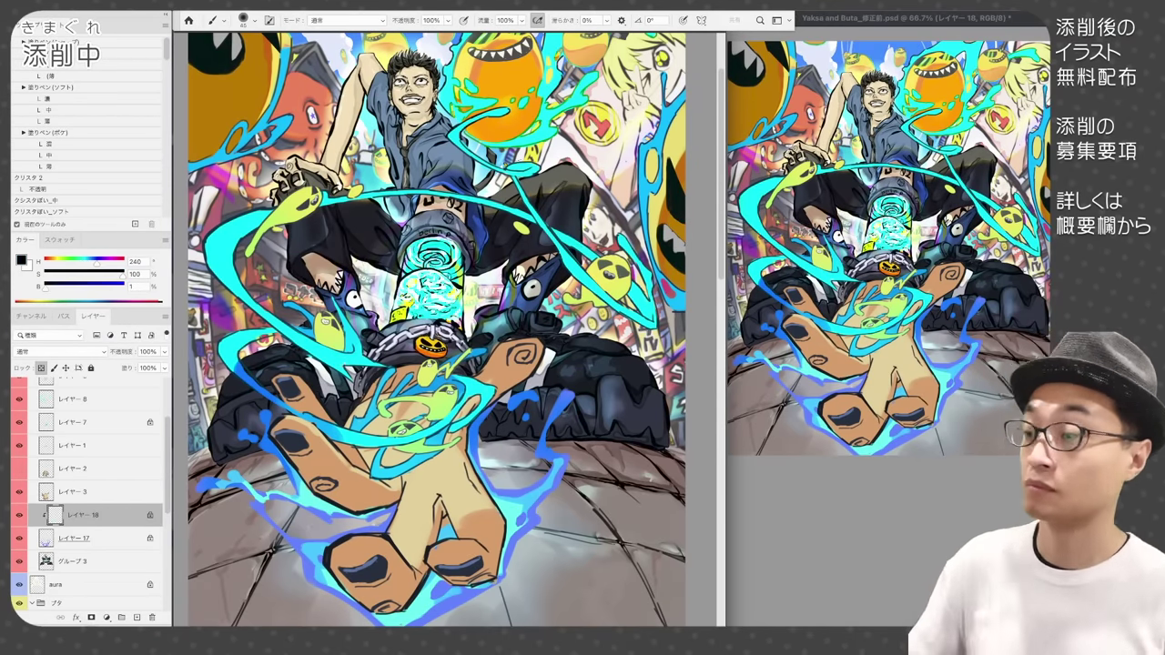
left_click(138, 618)
left_click(76, 88)
left_click(76, 285)
left_click_drag(317, 586, 378, 627)
mouse_move(250, 503)
left_mouse_down()
mouse_move(299, 559)
mouse_move(194, 483)
mouse_move(391, 515)
left_mouse_up()
left_click_drag(300, 543, 390, 525)
left_click_drag(226, 470, 296, 496)
left_click_drag(260, 446, 297, 499)
left_click_drag(226, 475, 197, 483)
left_click_drag(264, 440, 269, 411)
- Outline the energy below and to the right of the hand in the same dark blue and save the file
left_click_drag(423, 626, 513, 549)
left_click_drag(507, 575, 566, 459)
mouse_move(565, 459)
left_mouse_down()
mouse_move(547, 431)
mouse_move(521, 491)
left_mouse_up()
left_click_drag(546, 430, 573, 390)
left_click_drag(511, 411, 532, 390)
left_click_drag(523, 395, 537, 391)
left_click_drag(475, 435, 535, 486)
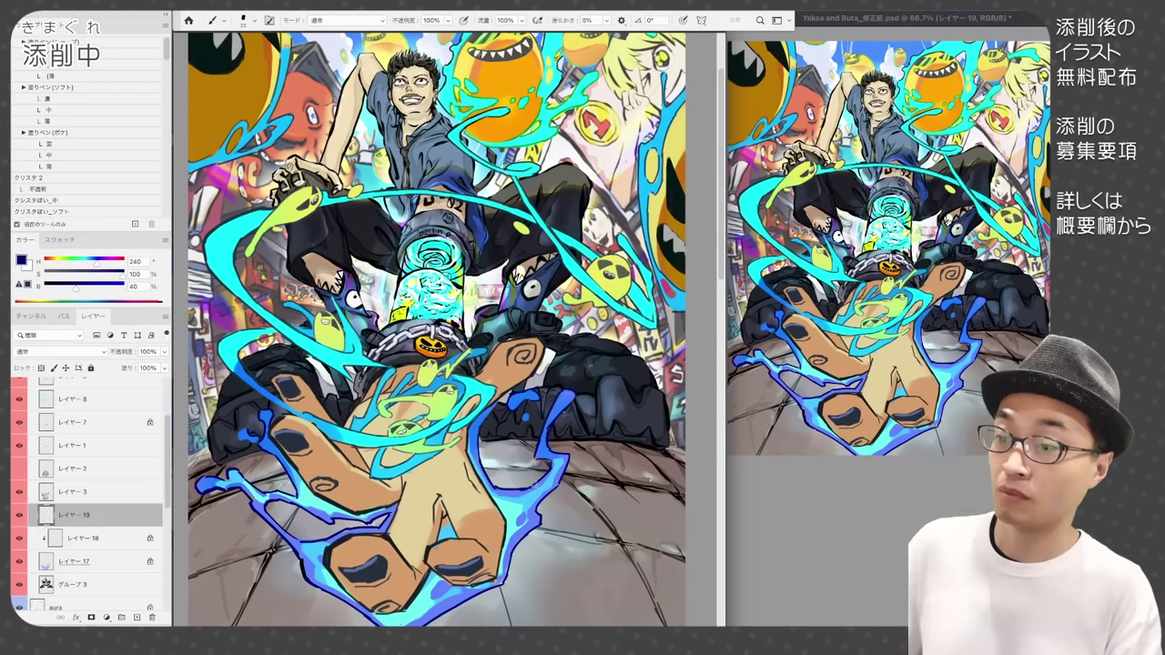
key("ctrl+s")
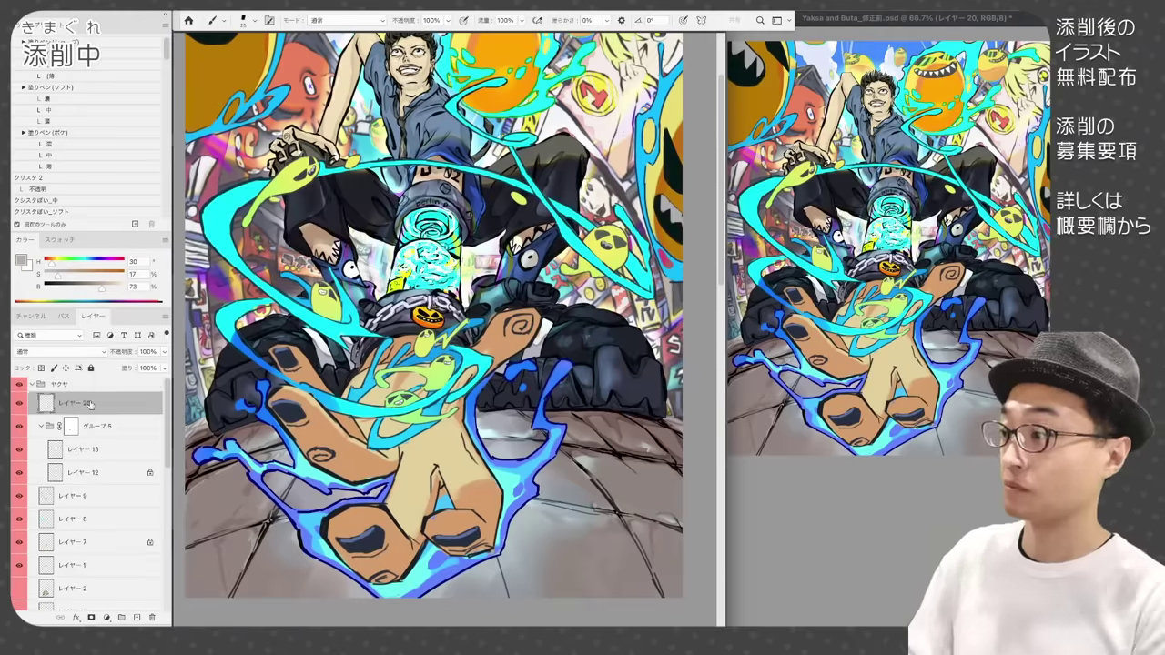
- Paint beige rock fragments scattered over the cracked ground on both sides of the hand
left_click_drag(253, 519, 255, 541)
left_click_drag(264, 521, 290, 566)
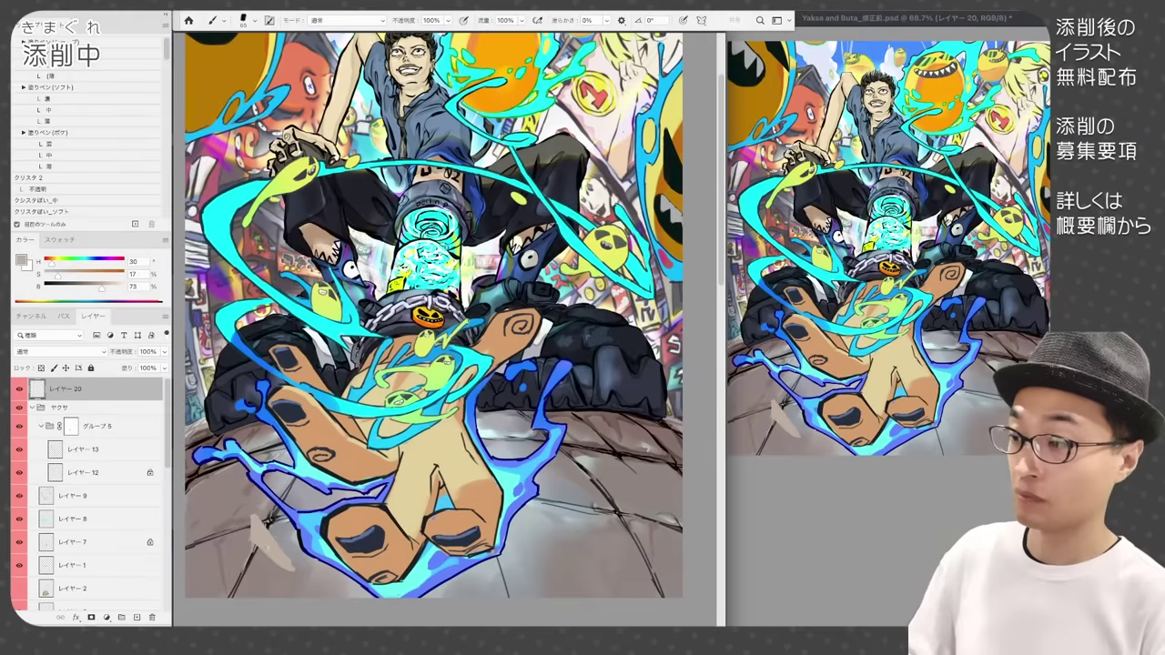
left_click_drag(229, 486, 226, 506)
left_click_drag(283, 581, 304, 590)
key("b")
left_click_drag(574, 536, 562, 558)
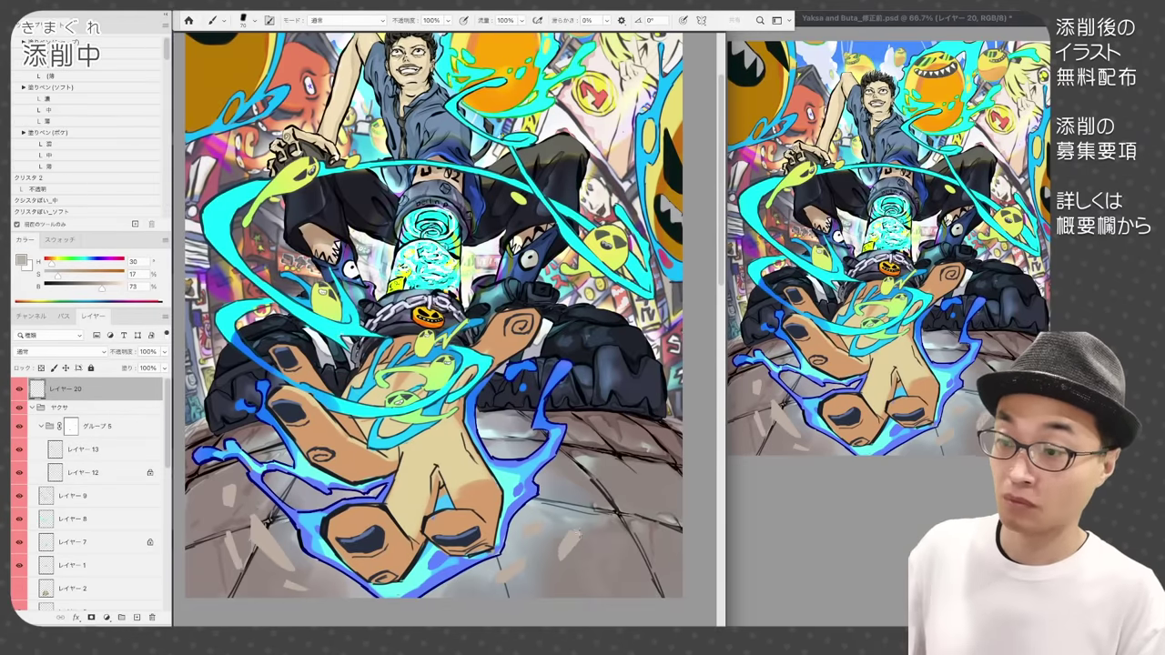
key("e")
key("b")
mouse_move(590, 469)
left_mouse_down()
mouse_move(559, 518)
mouse_move(604, 522)
mouse_move(610, 485)
left_mouse_up()
key("e")
key("b")
left_click_drag(585, 436, 594, 455)
key("e")
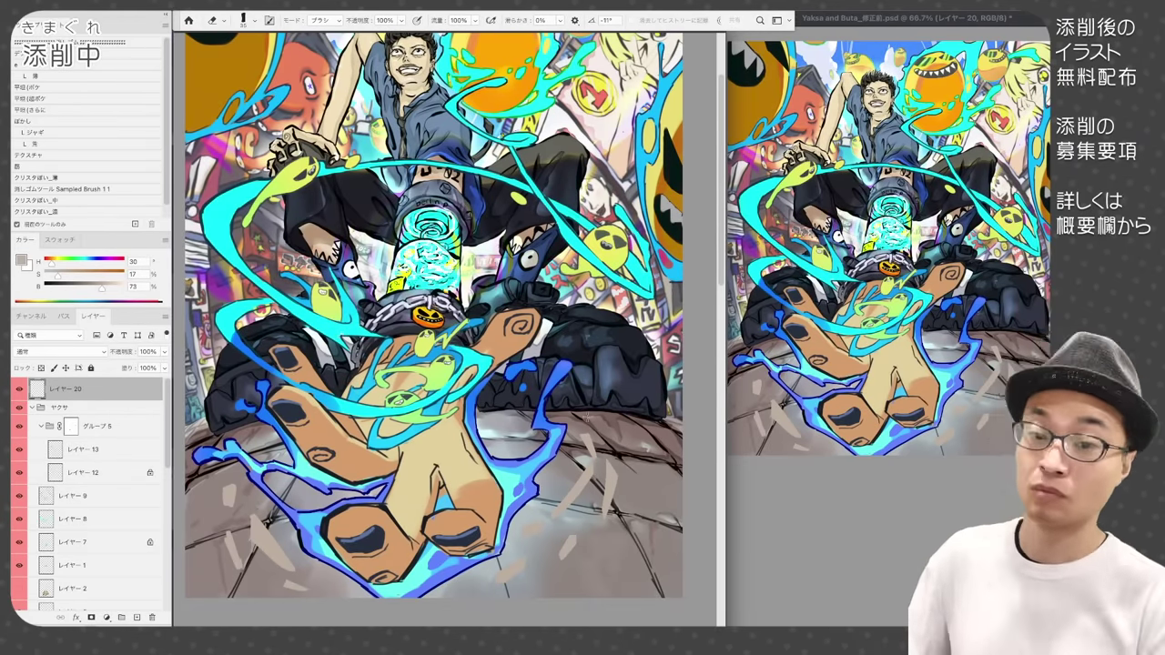
- Lock the fragment layer's transparency and shade the faces of the rock fragments on both sides of the hand
key("b")
key("slash")
left_click_drag(257, 521, 287, 566)
left_click_drag(522, 562, 501, 579)
left_click_drag(525, 529, 541, 527)
left_click_drag(240, 531, 228, 568)
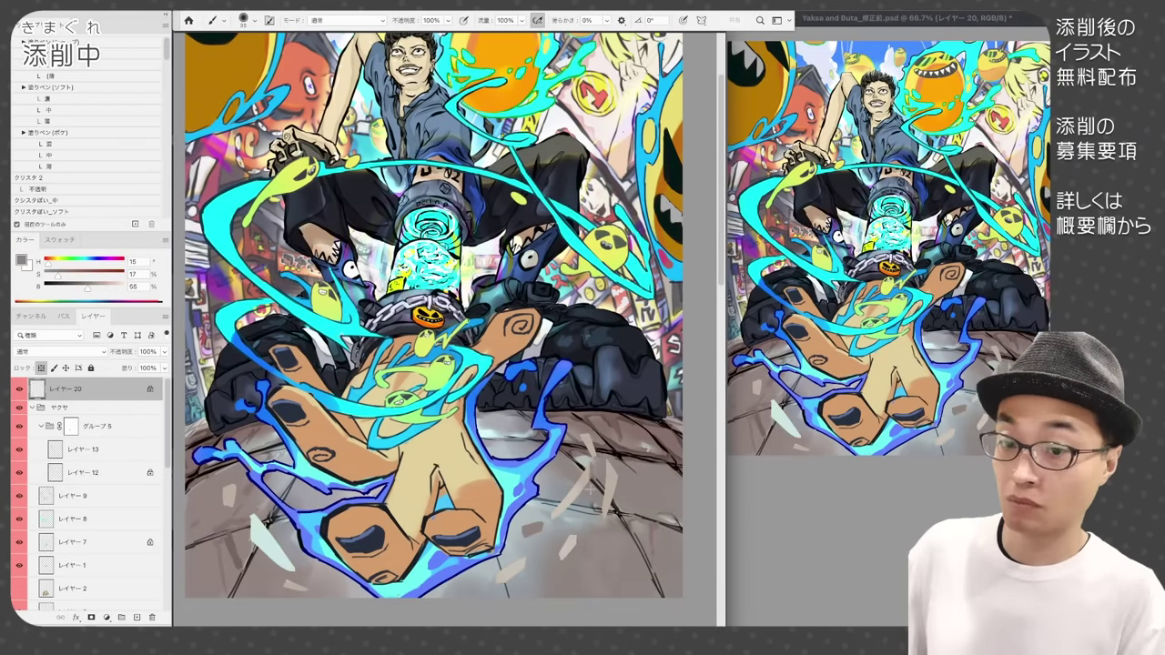
left_click_drag(593, 473, 555, 518)
left_click_drag(612, 461, 605, 519)
- Switch to another brush preset and refine the fragments' light and shadow faces with finer strokes
left_click(79, 89)
left_click_drag(525, 560, 501, 580)
left_click_drag(574, 537, 563, 558)
left_click_drag(255, 518, 292, 568)
left_click_drag(287, 582, 305, 590)
key("bracketleft")
key("bracketleft")
key("bracketleft")
key("bracketleft")
key("bracketleft")
key("bracketleft")
key("bracketleft")
key("bracketleft")
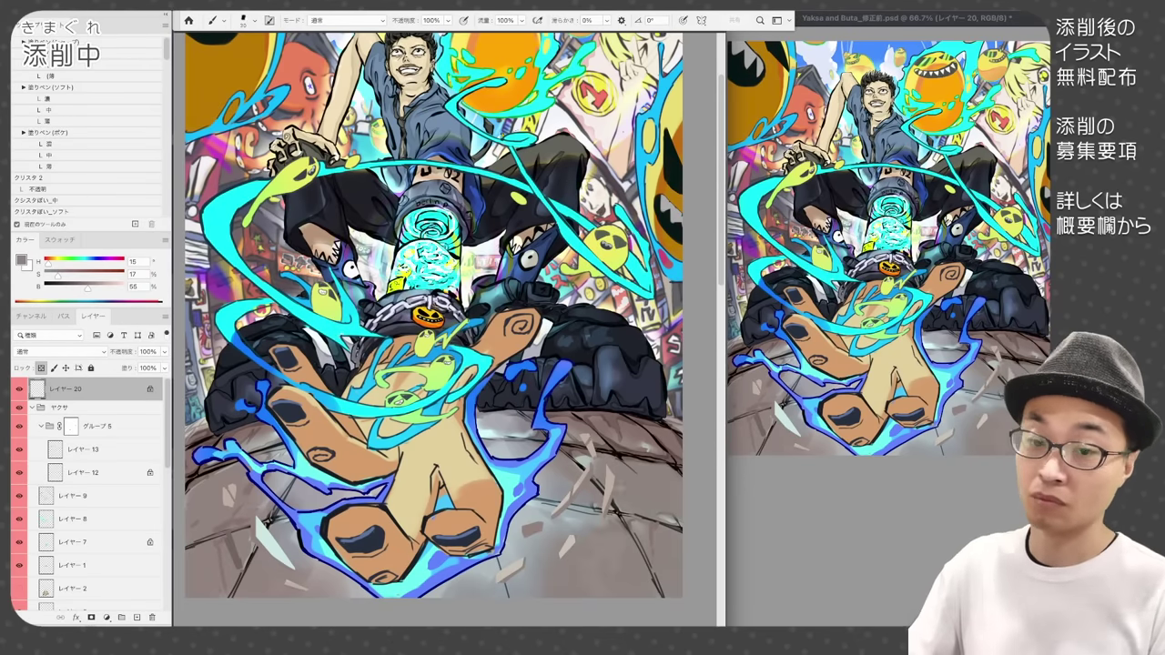
left_click_drag(610, 480, 606, 492)
left_click_drag(511, 564, 505, 577)
- On a new layer above the fragments, draw dark outlines around each rock fragment and save the file
key("alt+shift+super+n")
left_click(64, 285)
left_click_drag(223, 484, 226, 510)
left_click_drag(237, 485, 227, 570)
left_click_drag(254, 540, 306, 591)
key("bracketleft")
left_click_drag(524, 557, 496, 584)
left_click_drag(523, 534, 542, 524)
left_click_drag(594, 464, 555, 518)
left_click_drag(608, 483, 621, 508)
left_click_drag(581, 435, 595, 459)
left_click_drag(606, 462, 617, 479)
left_click_drag(567, 537, 556, 558)
key("super+s")
- Below the fragment layer, add a Multiply layer and paint cast shadows on the ground in a grey of 85% brightness
left_click(546, 572, "alt")
left_click(71, 285)
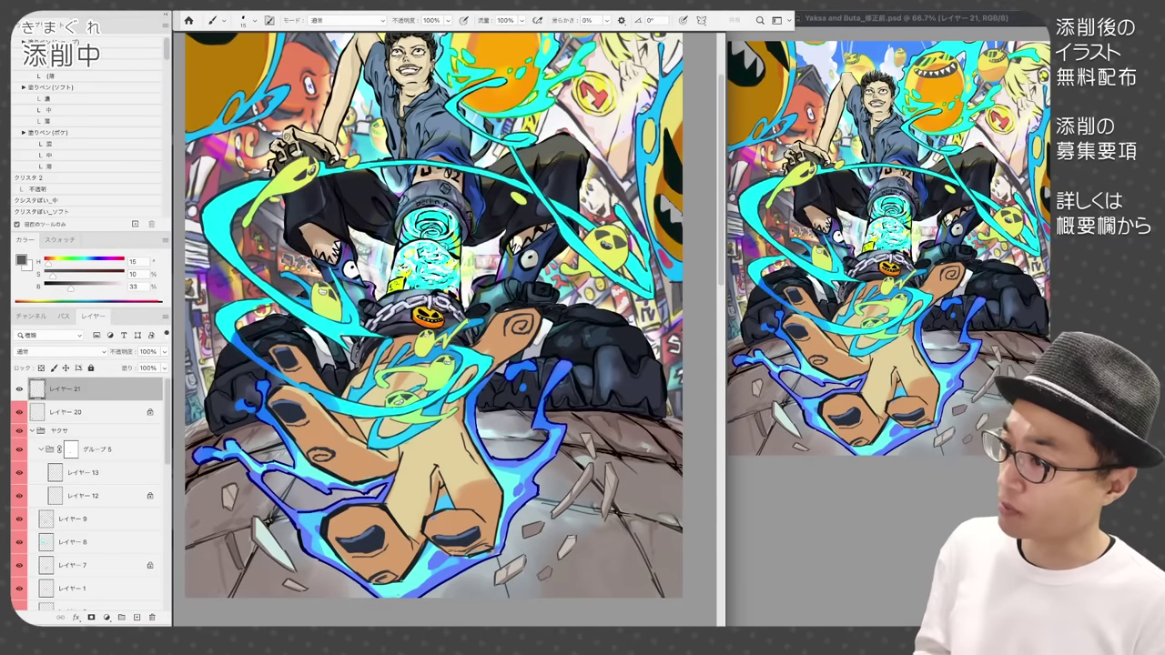
left_click(91, 412)
left_click(137, 618, "super")
left_click(38, 189)
left_click_drag(71, 288, 111, 289)
key("e")
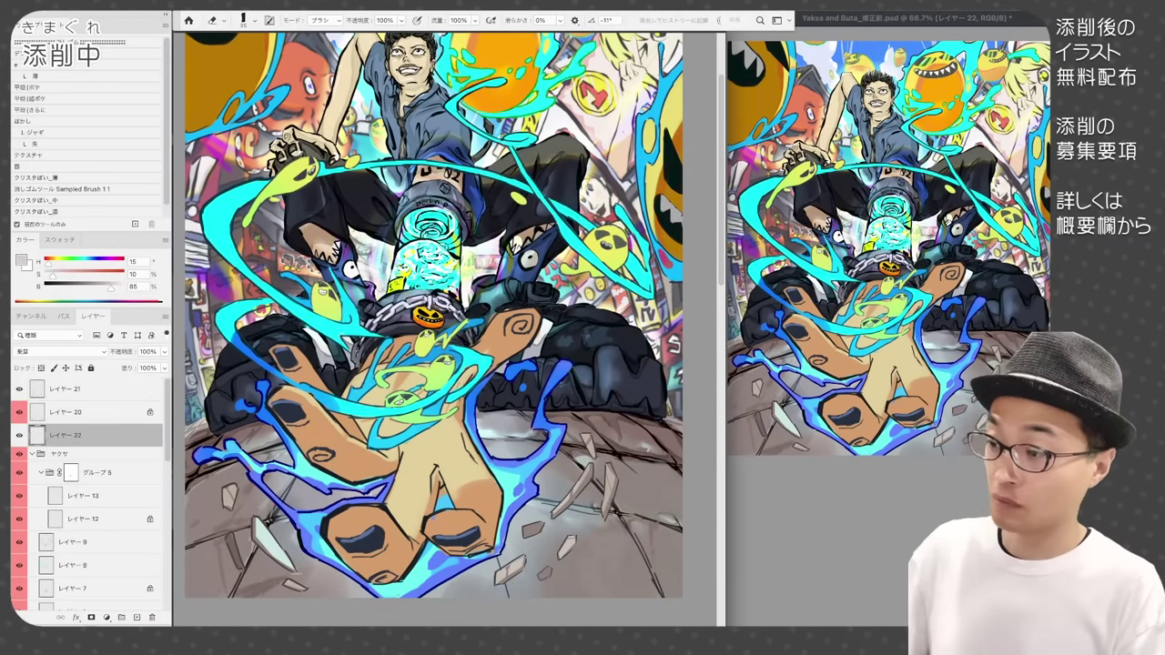
key("b")
key("e")
key("b")
key("e")
key("b")
left_click_drag(562, 520, 657, 530)
key("e")
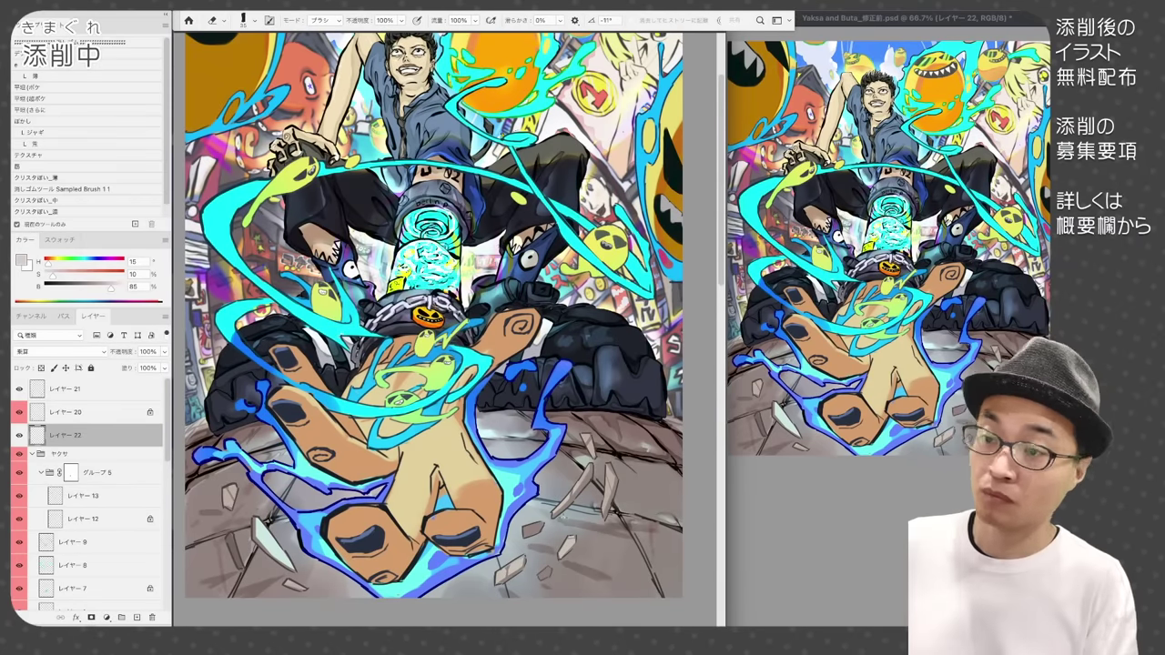
key("b")
key("e")
left_click(36, 121)
key("b")
- Add Hard Light layers below the fragment shadows and in the 背景 group, and paint a pale glow on the ground
left_click(137, 618, "super")
left_click(38, 189)
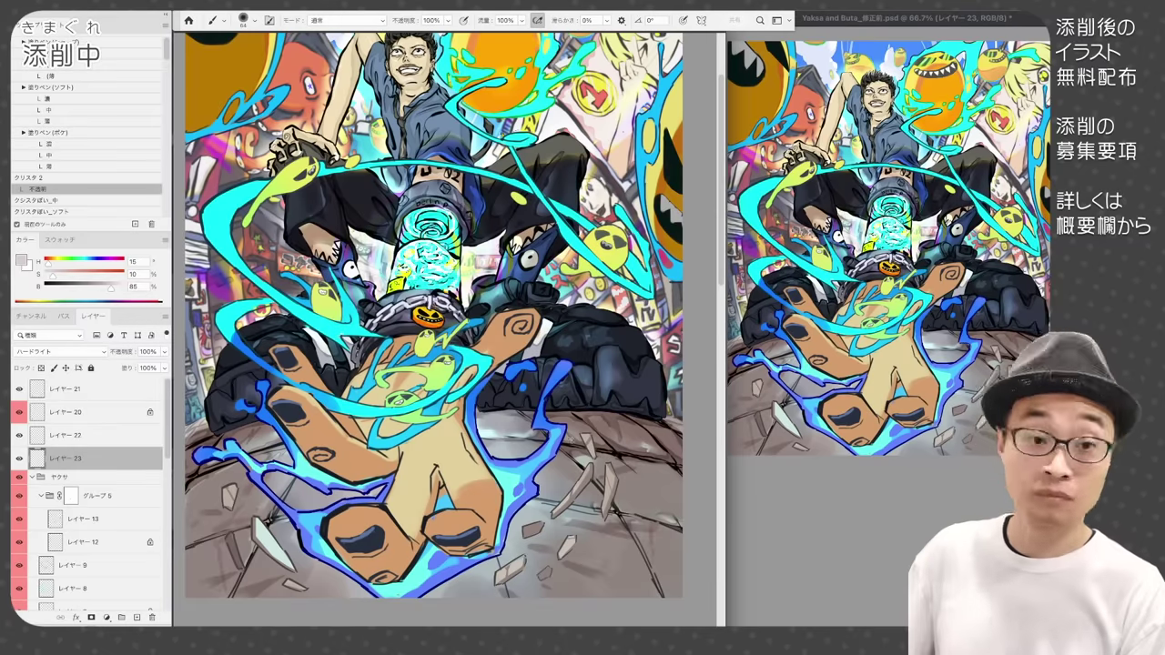
left_click(136, 618)
left_click(59, 351)
left_click(36, 528)
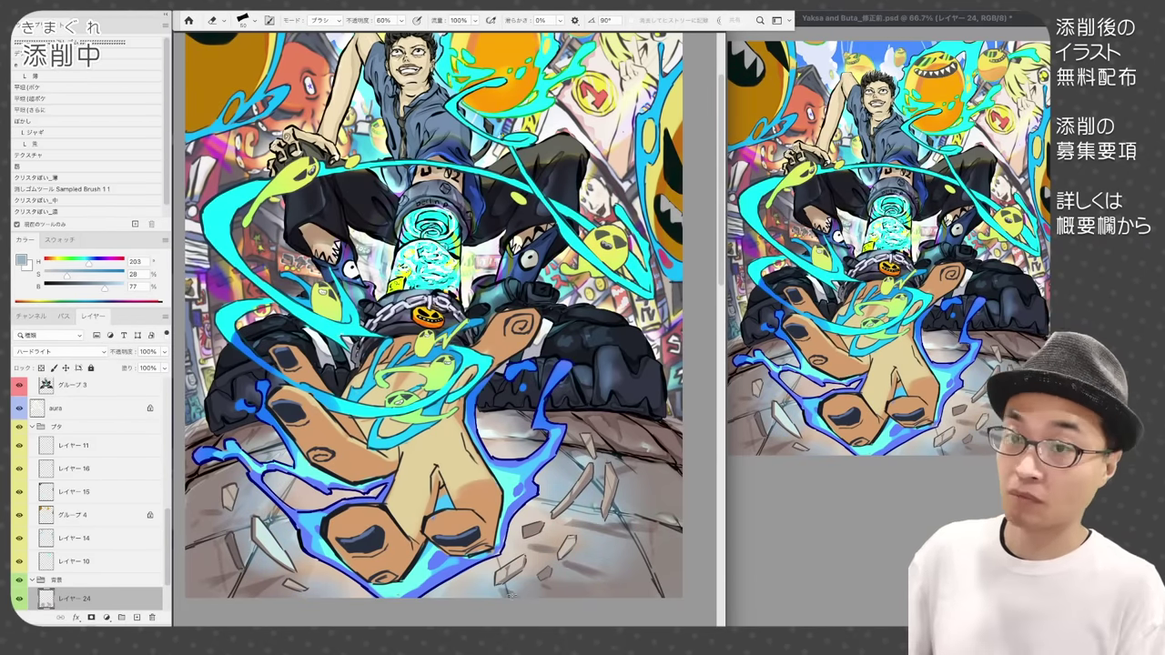
- On a new Hard Light layer above グループ 3, paint a hazy blue-grey glow over the dark boots behind the hand
key("ctrl+minus")
left_click(73, 385)
left_click(136, 618)
left_click(58, 351)
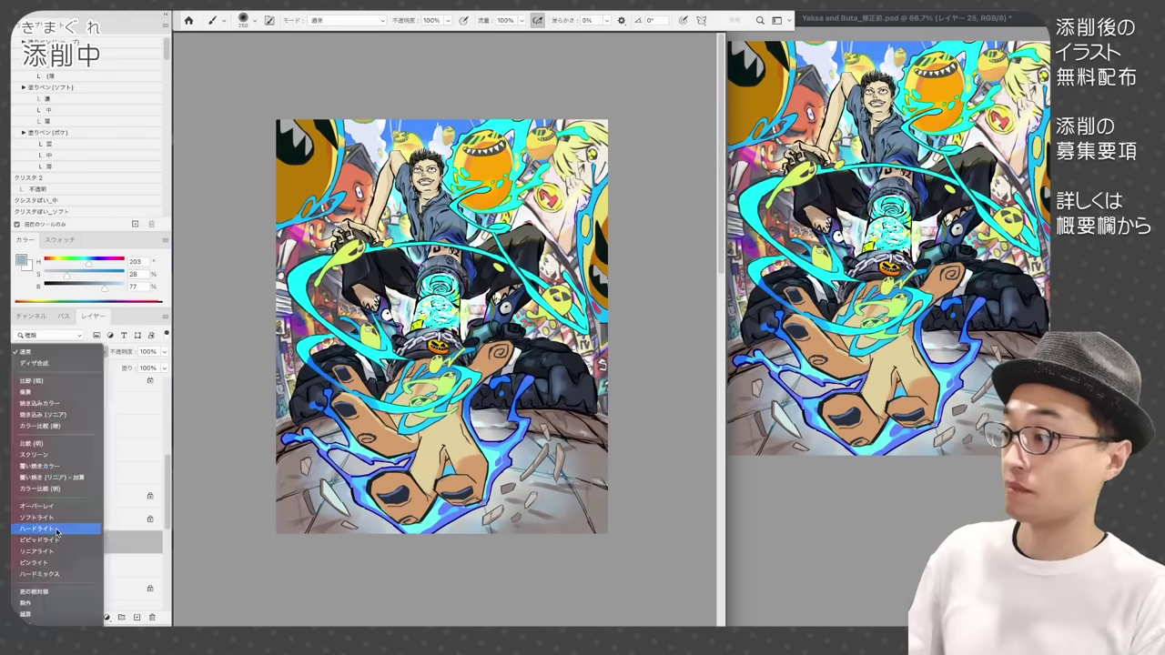
left_click(36, 528)
left_click_drag(487, 351, 509, 401)
key("e")
key("b")
key("ctrl+plus")
- Compare the illustration with its state before the rock fragments, and toggle the fragment shadow layer's visibility
key("ctrl+z")
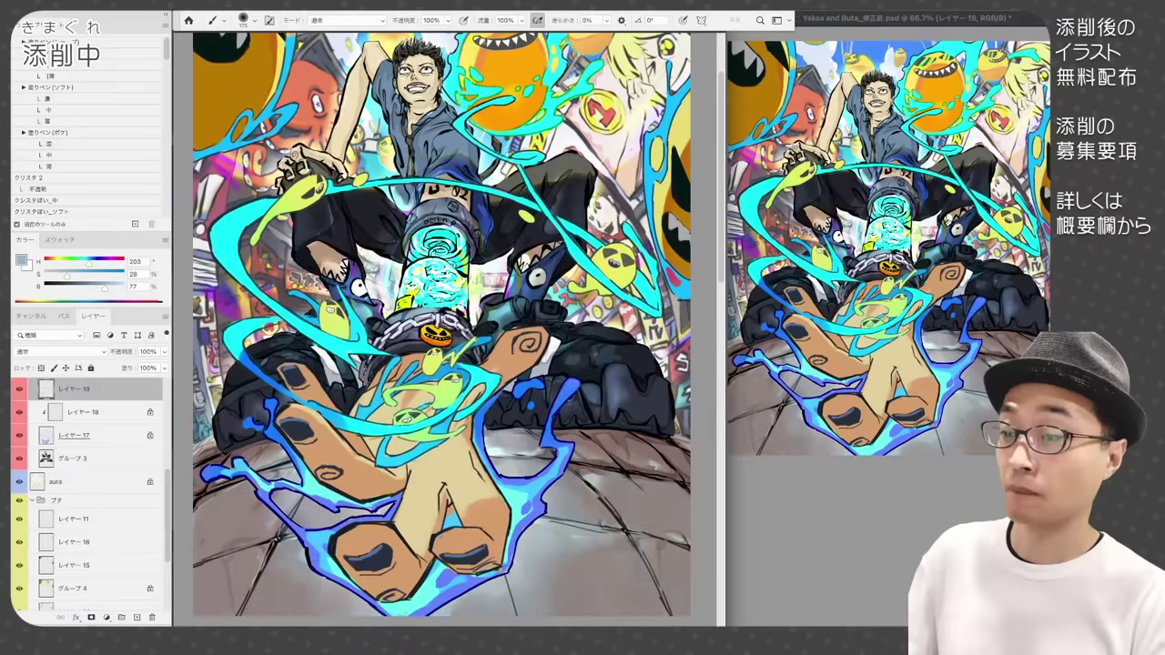
key("ctrl+shift+z")
scroll(19, 437, "up", 5)
left_click(18, 437)
left_click(18, 437)
left_click(19, 435)
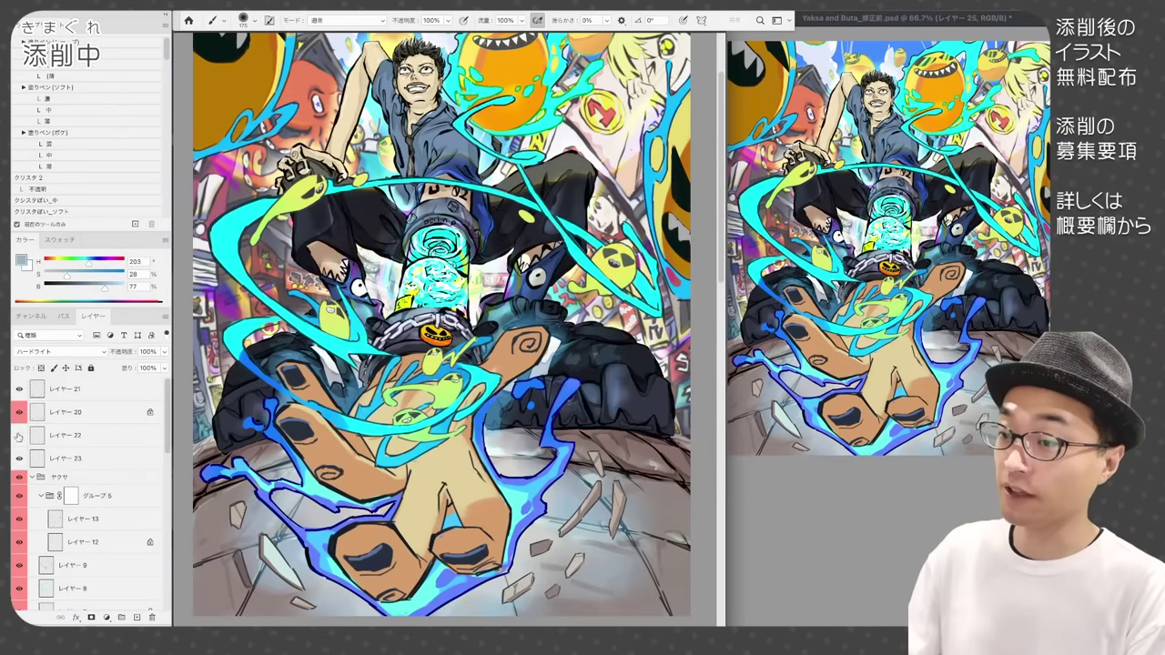
left_click(19, 435)
left_click(19, 435)
left_click(20, 435)
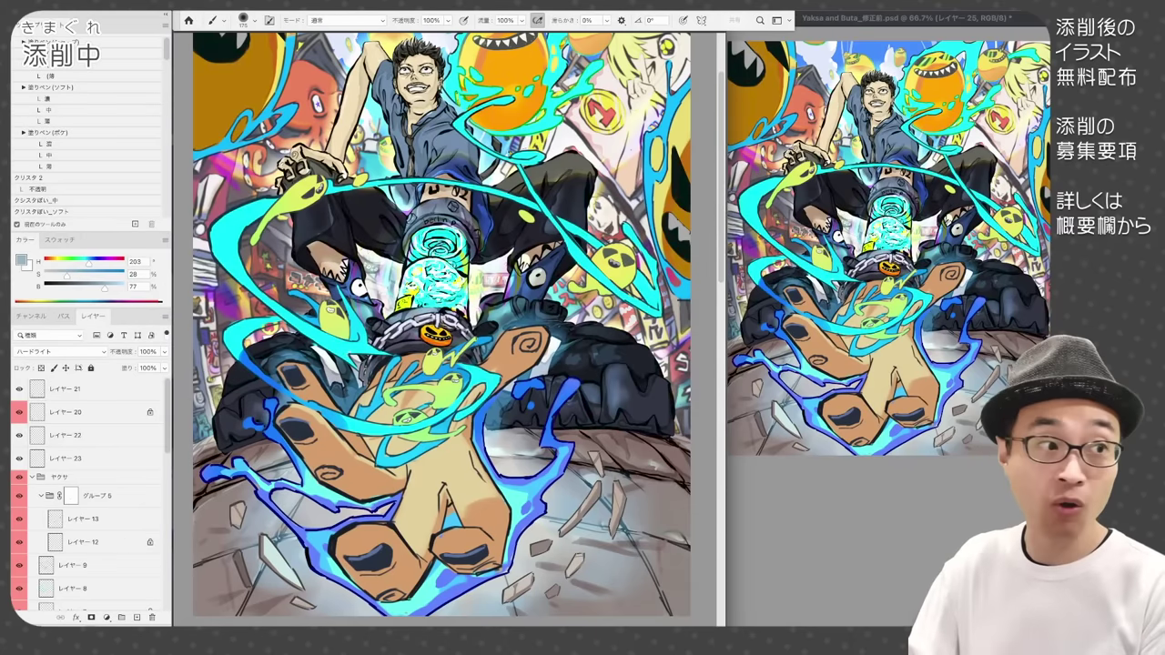
- Examine the glowing cylinder and wrist chain close up and against the whole illustration
scroll(410, 204, "up", 4)
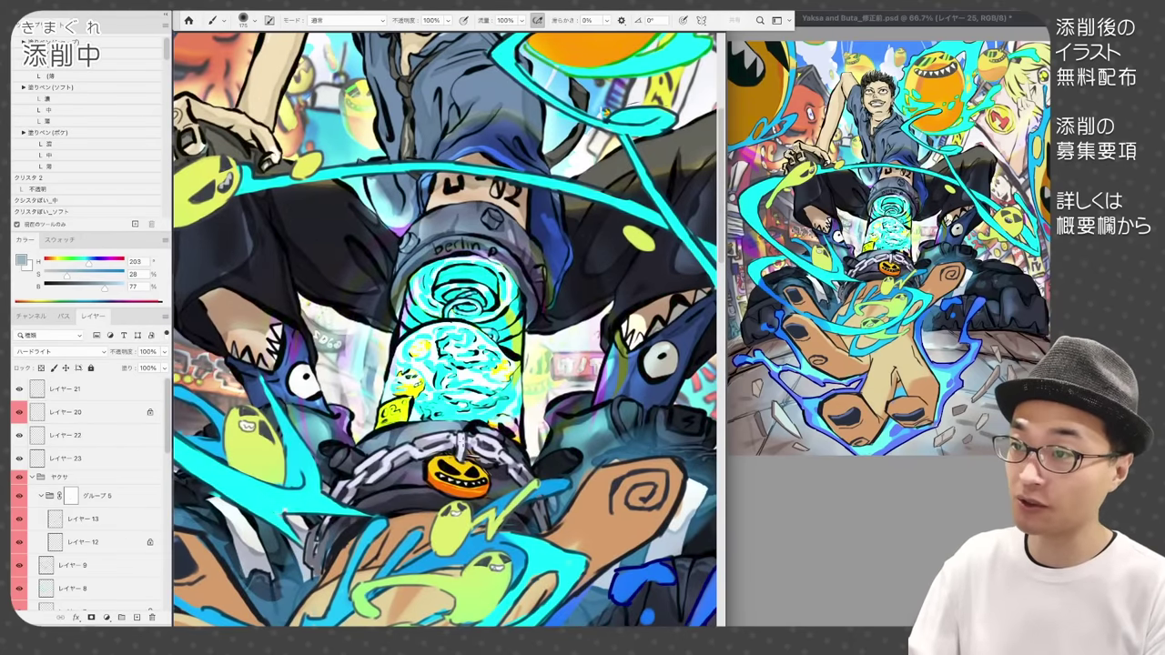
scroll(450, 455, "up", 3)
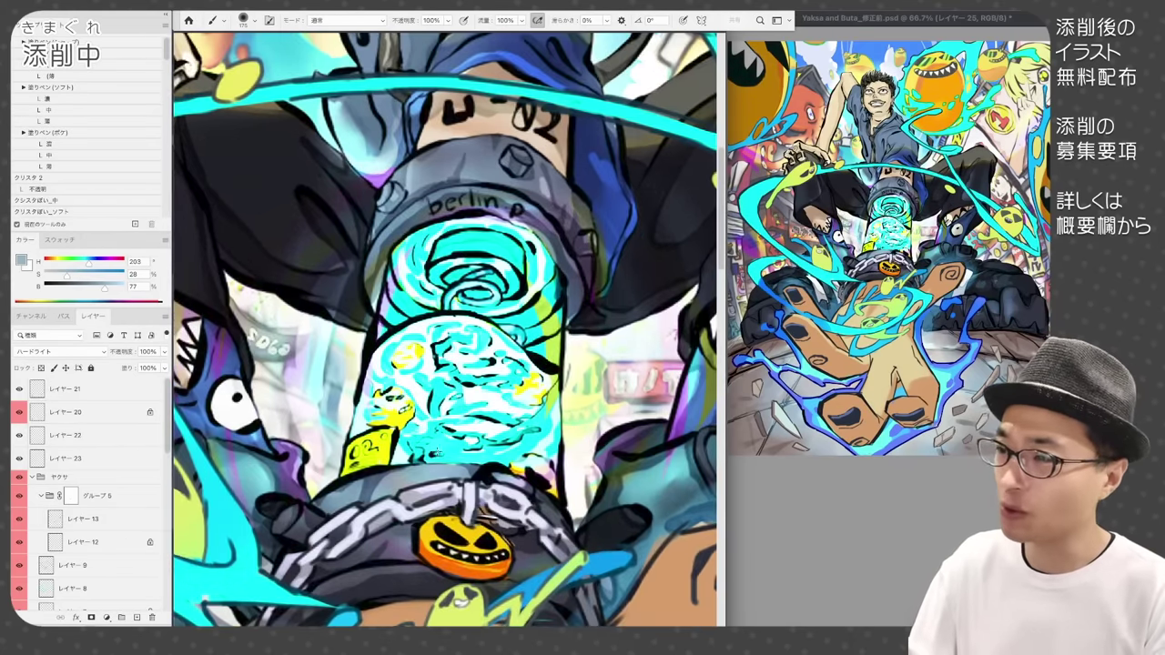
scroll(454, 488, "up", 3)
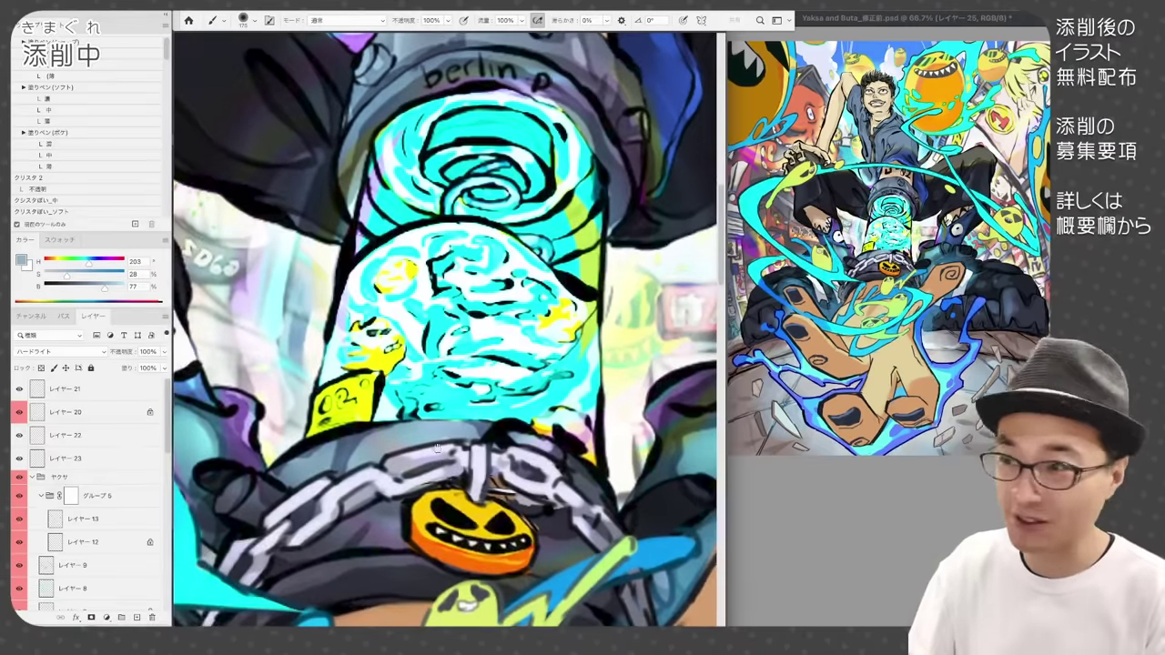
left_click_drag(350, 379, 337, 385)
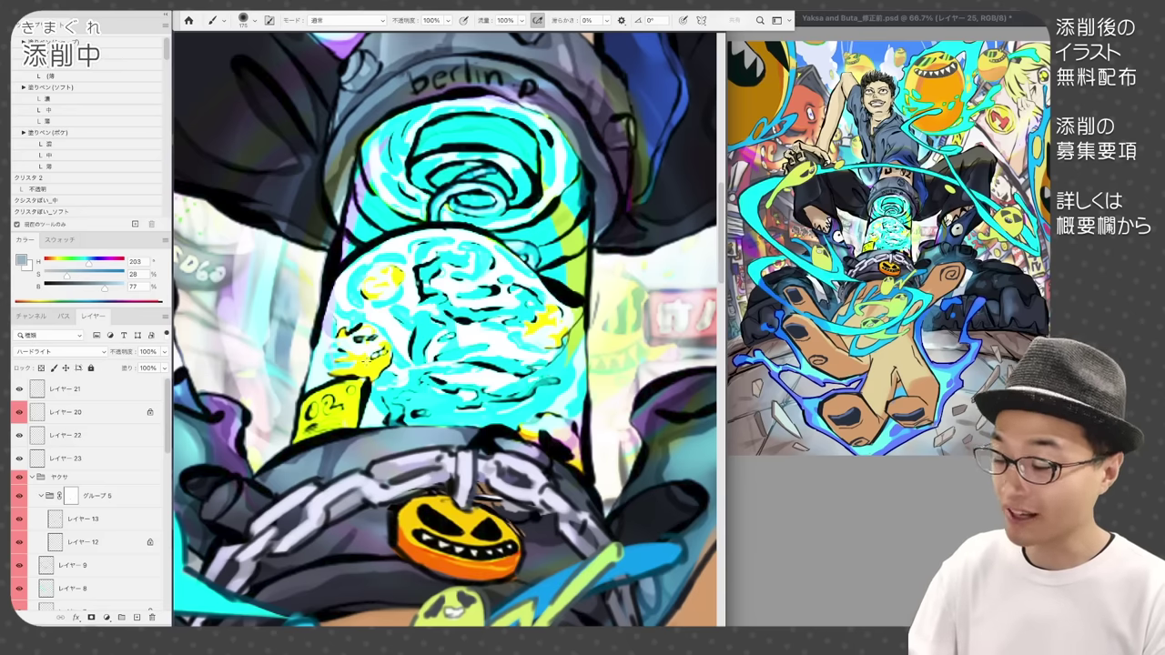
key("super+minus")
key("super+minus")
key("super+minus")
key("super+minus")
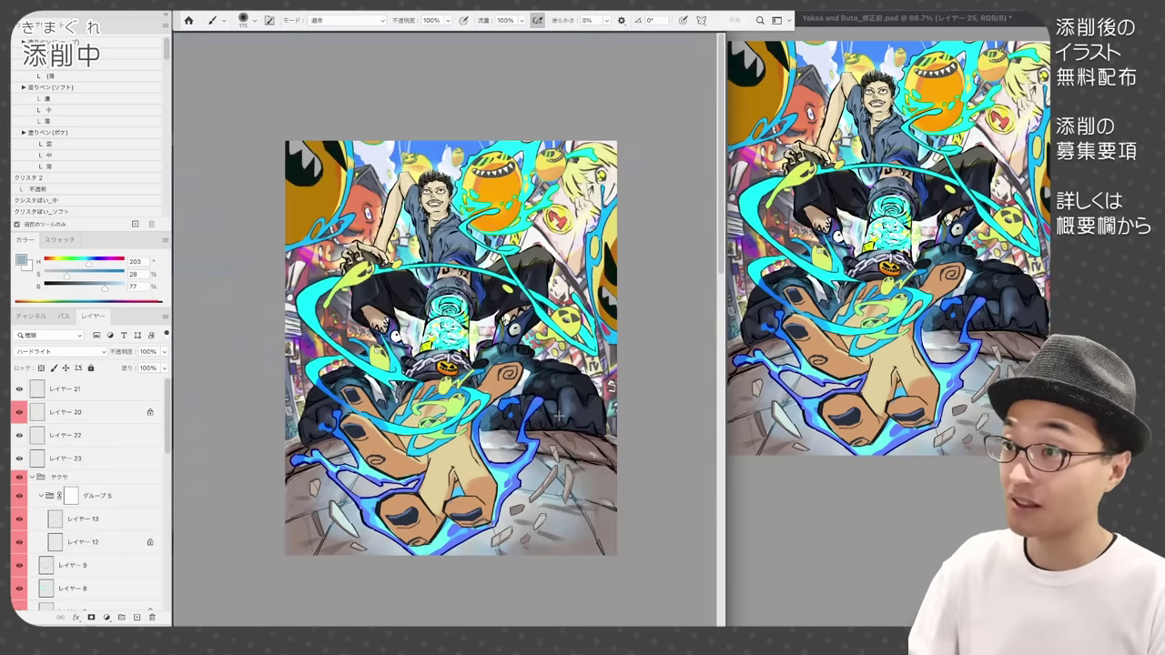
left_click_drag(560, 413, 552, 429)
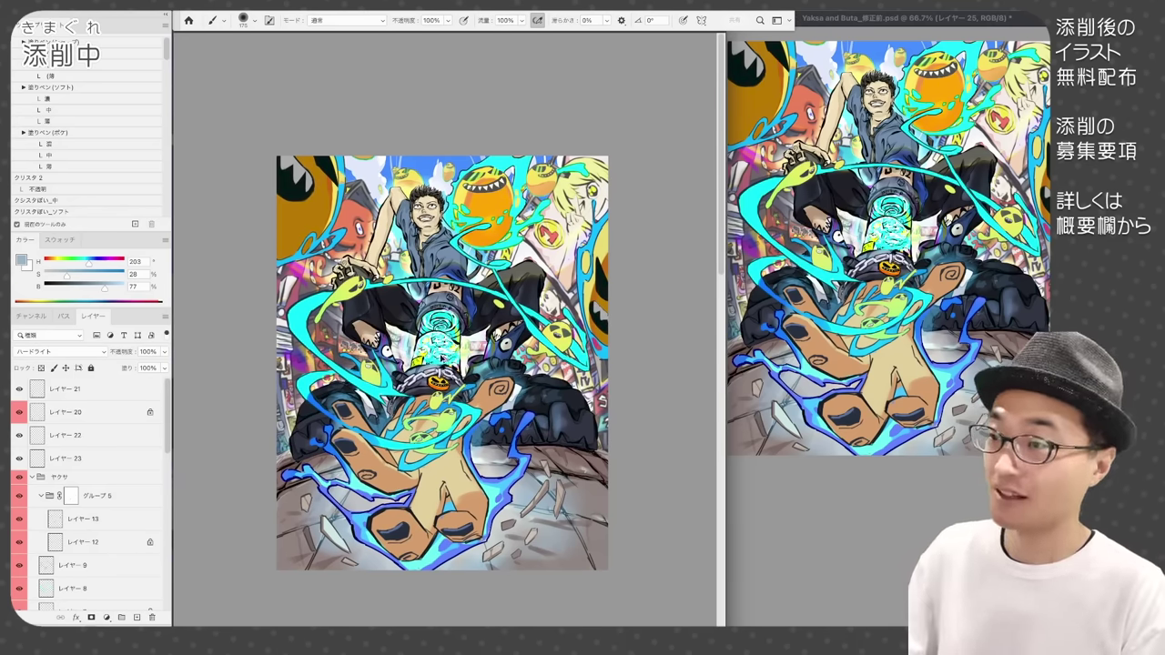
key("super+plus")
key("super+plus")
key("super+plus")
left_click_drag(284, 278, 306, 153)
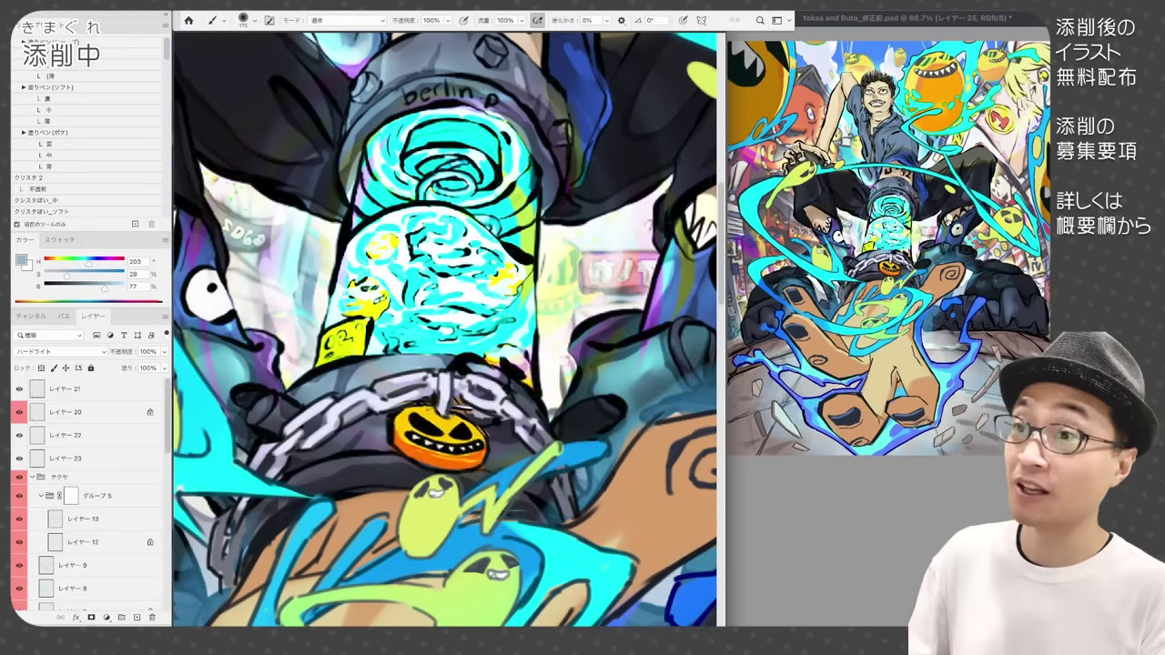
- Add a new layer above グループ 5 and paint over the cylinder's busy lower half with flat cyan liquid and a white curved surface
left_click(428, 246, "alt")
left_click(94, 501)
left_click(137, 618)
left_click_drag(389, 259, 496, 314)
left_click(392, 219, "alt")
mouse_move(353, 238)
left_mouse_down()
mouse_move(414, 211)
mouse_move(528, 264)
left_mouse_up()
left_click_drag(407, 228, 463, 257)
mouse_move(370, 248)
left_mouse_down()
mouse_move(401, 225)
mouse_move(445, 269)
mouse_move(382, 288)
left_mouse_up()
left_click(427, 282, "alt")
mouse_move(364, 263)
left_mouse_down()
mouse_move(336, 308)
mouse_move(393, 277)
left_mouse_up()
mouse_move(390, 341)
left_mouse_down()
mouse_move(455, 330)
mouse_move(527, 360)
left_mouse_up()
left_click(456, 305, "alt")
left_click(537, 264, "alt")
left_click_drag(539, 262, 539, 392)
left_click_drag(342, 240, 315, 364)
- Paint rounded yellow blobs floating in the cylinder's cyan liquid and start the face on the left one
left_click(350, 335, "alt")
mouse_move(350, 277)
left_mouse_down()
mouse_move(433, 333)
mouse_move(341, 312)
left_mouse_up()
left_click_drag(474, 274, 515, 298)
left_click_drag(439, 245, 481, 264)
left_click(410, 282, "alt")
left_click_drag(366, 251, 393, 239)
mouse_move(339, 284)
left_mouse_down()
mouse_move(398, 298)
mouse_move(437, 329)
left_mouse_up()
left_click_drag(421, 340, 377, 334)
left_click_drag(432, 246, 497, 267)
left_click_drag(497, 267, 473, 306)
left_click_drag(437, 259, 467, 284)
left_click_drag(347, 273, 366, 282)
left_click_drag(377, 273, 388, 281)
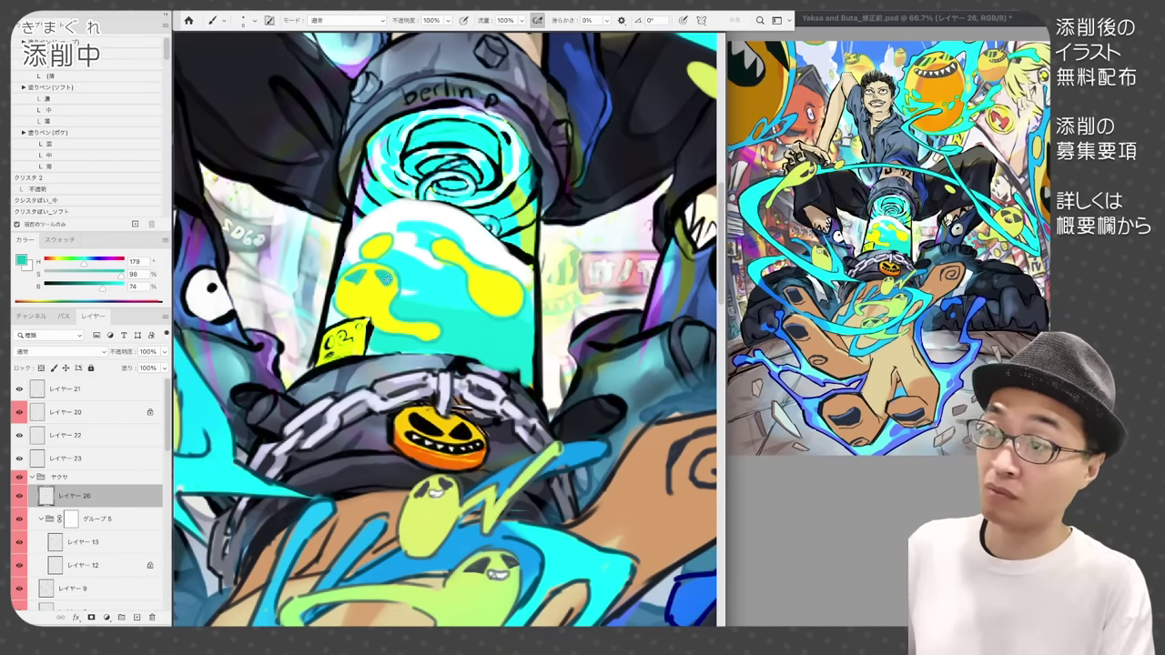
- Finish the blob faces, add white wave highlights to the liquid and darken the glass edges with teal
left_click_drag(492, 299, 505, 310)
left_click_drag(510, 289, 519, 300)
left_click(423, 128, "alt")
key("w")
left_click(455, 314)
key("b")
mouse_move(409, 286)
left_mouse_down()
mouse_move(474, 304)
mouse_move(497, 335)
left_mouse_up()
key("super+d")
left_click(407, 293, "alt")
left_click_drag(504, 229, 533, 244)
left_click(519, 350, "alt")
left_click(408, 293, "alt")
left_click_drag(349, 227, 364, 210)
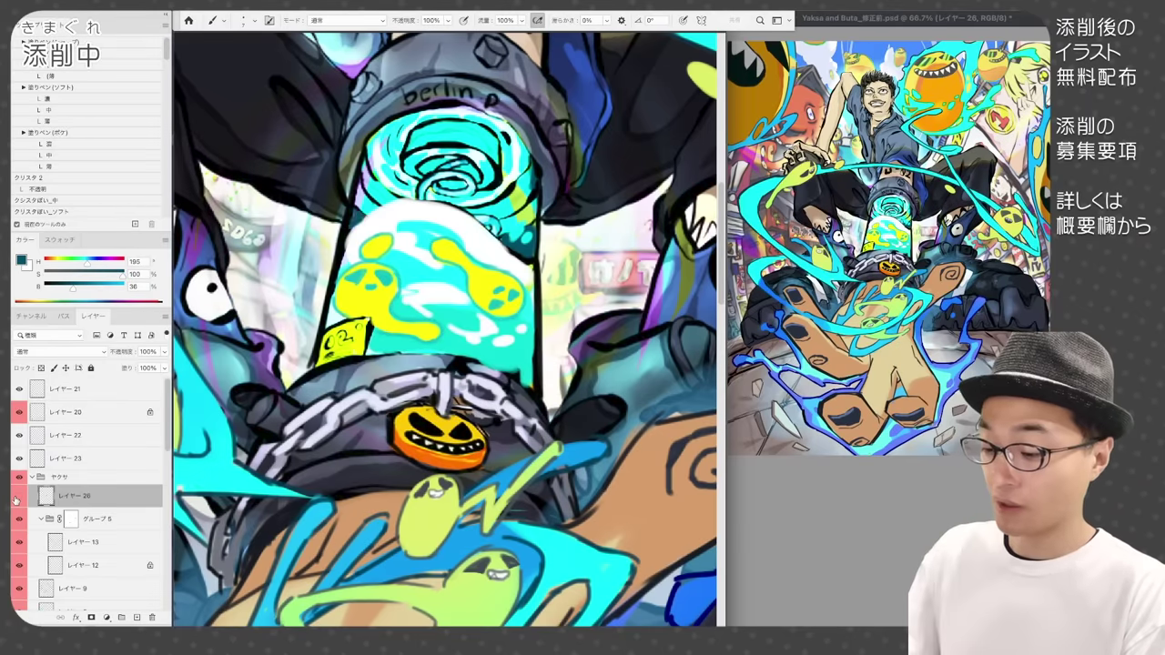
- Compare the cylinder with and without the repainting by toggling レイヤー 26
left_click(18, 497)
left_click(16, 497)
left_click(16, 497)
left_click(16, 497)
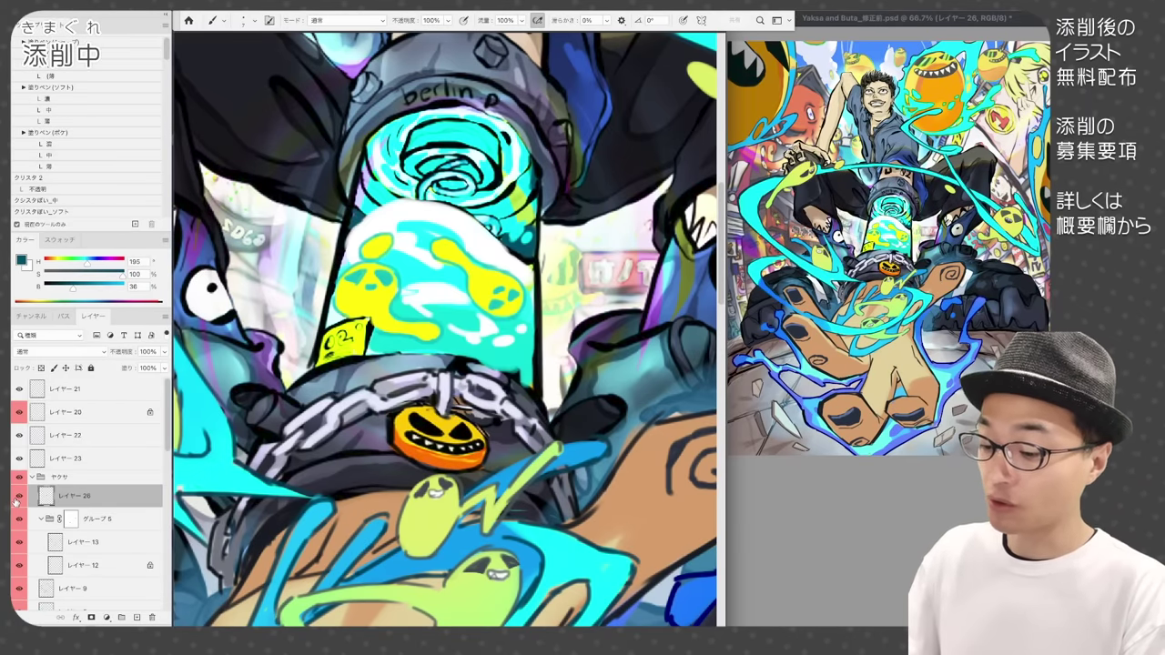
left_click(18, 497)
left_click(18, 497)
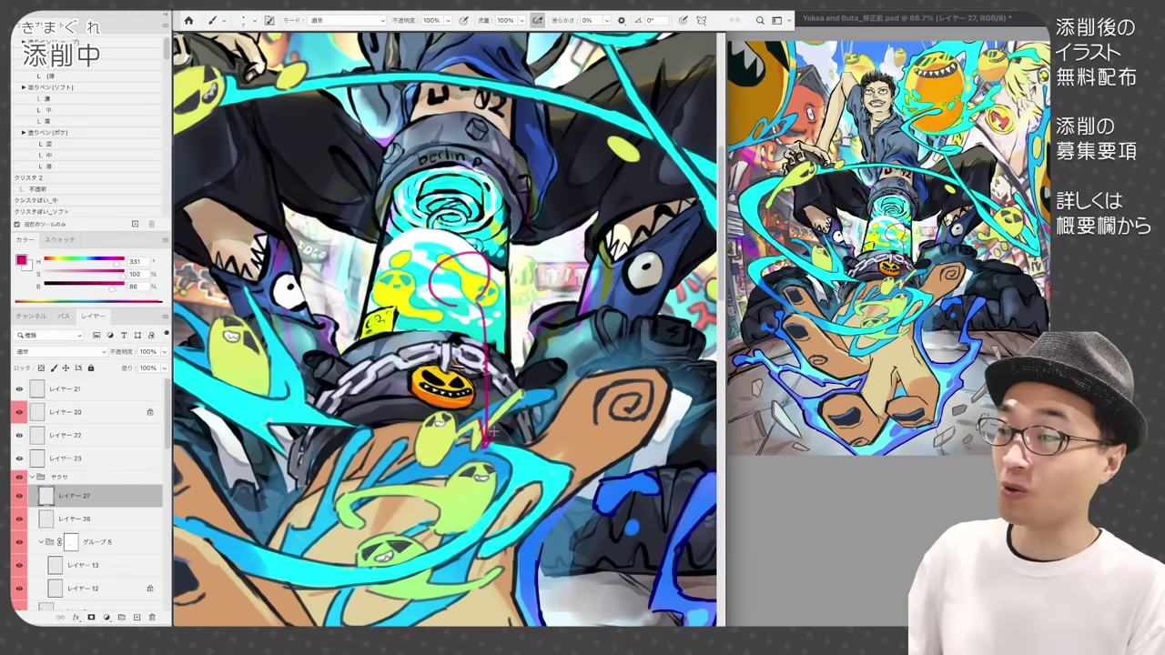
- Sketch magenta guide strokes over the character, cylinder and splashes on レイヤー 27, and delete that layer
key("ctrl+0")
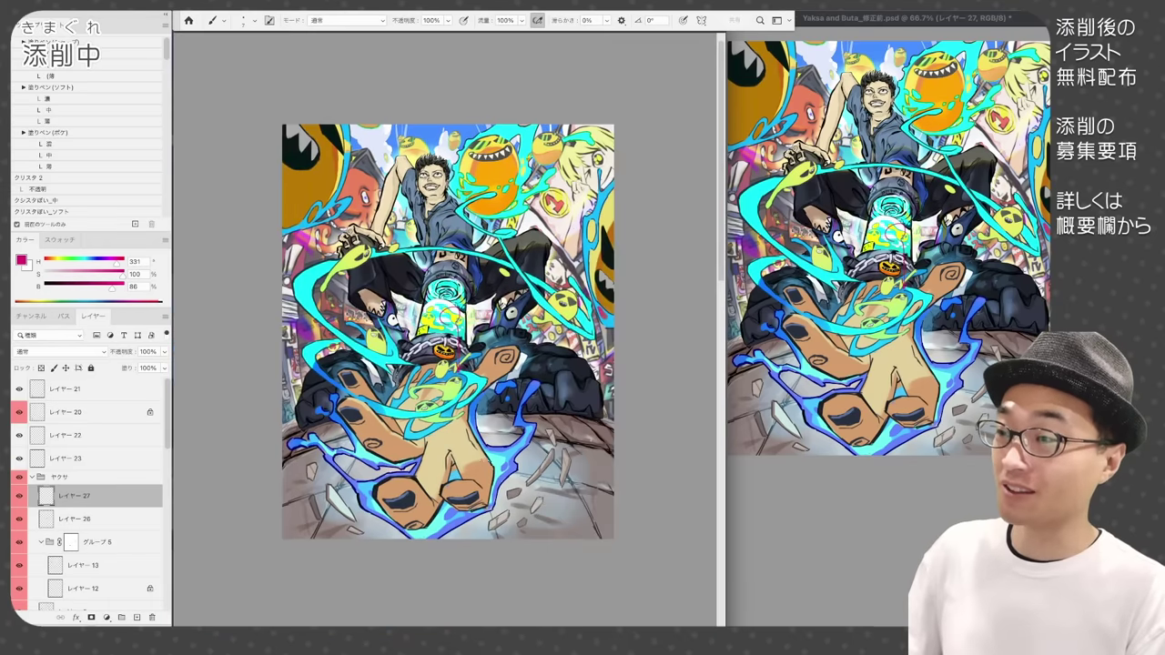
left_click_drag(424, 388, 407, 358)
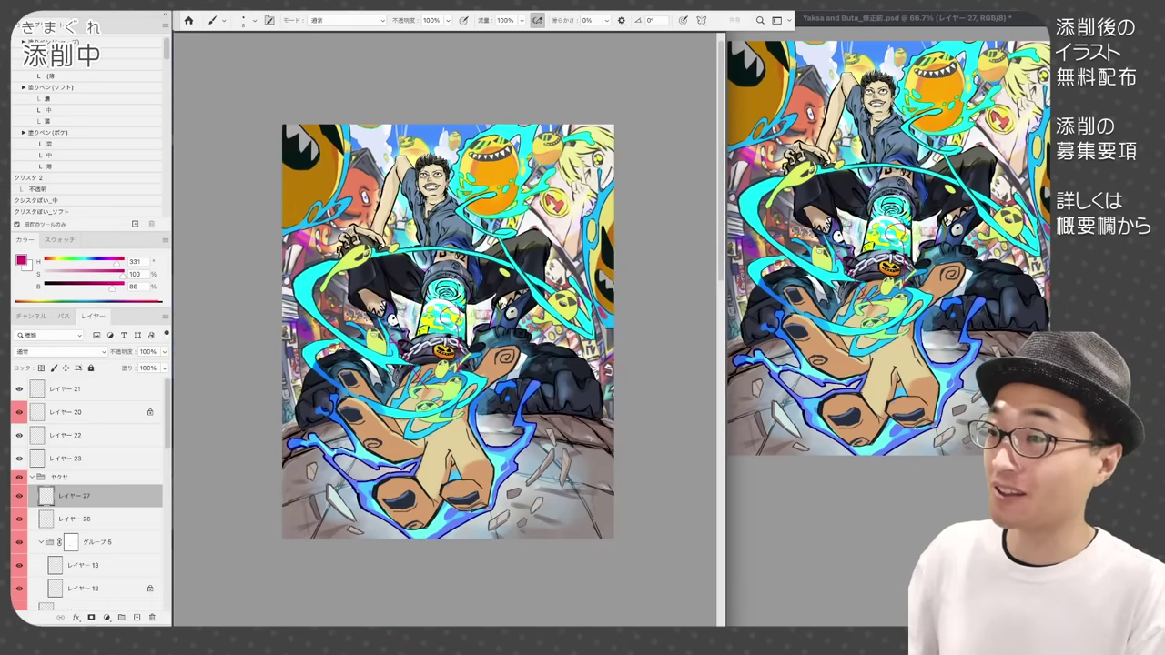
left_click_drag(386, 311, 373, 281)
left_click_drag(480, 277, 561, 304)
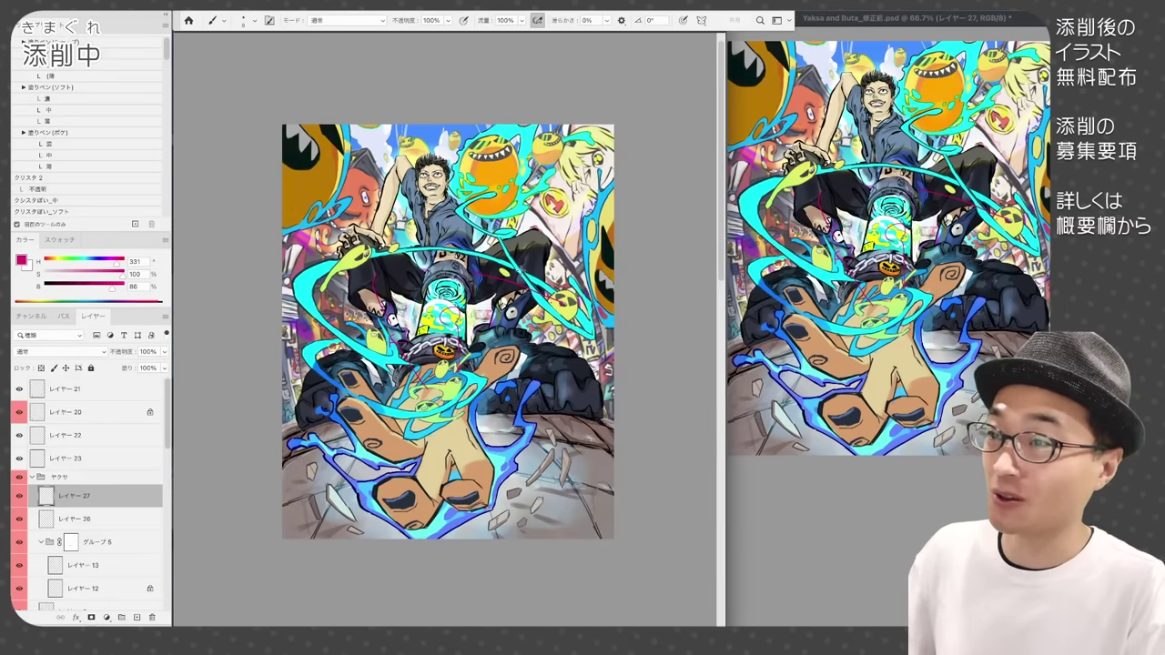
left_click_drag(507, 241, 498, 217)
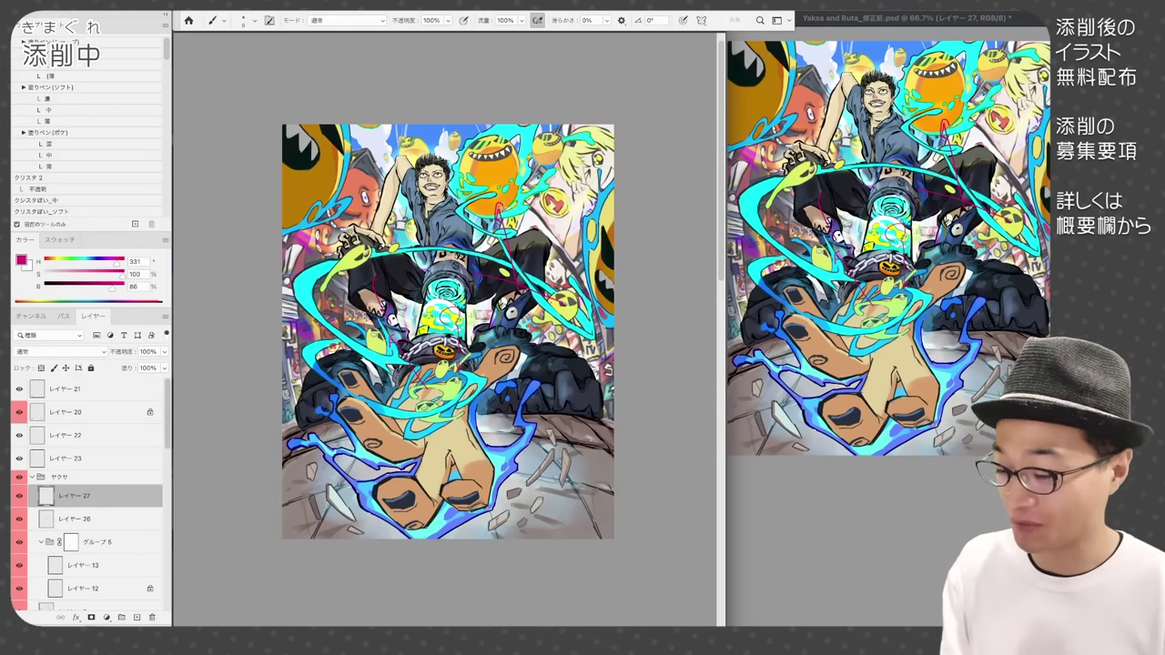
key("Delete")
- Paint the cylinder's upper opening in flat teal and cyan over the heavy black swirl lines, leaving a simpler central spiral
key("super+plus")
left_click_drag(455, 273, 460, 321)
key("super+plus")
key("super+plus")
left_click_drag(488, 217, 480, 264)
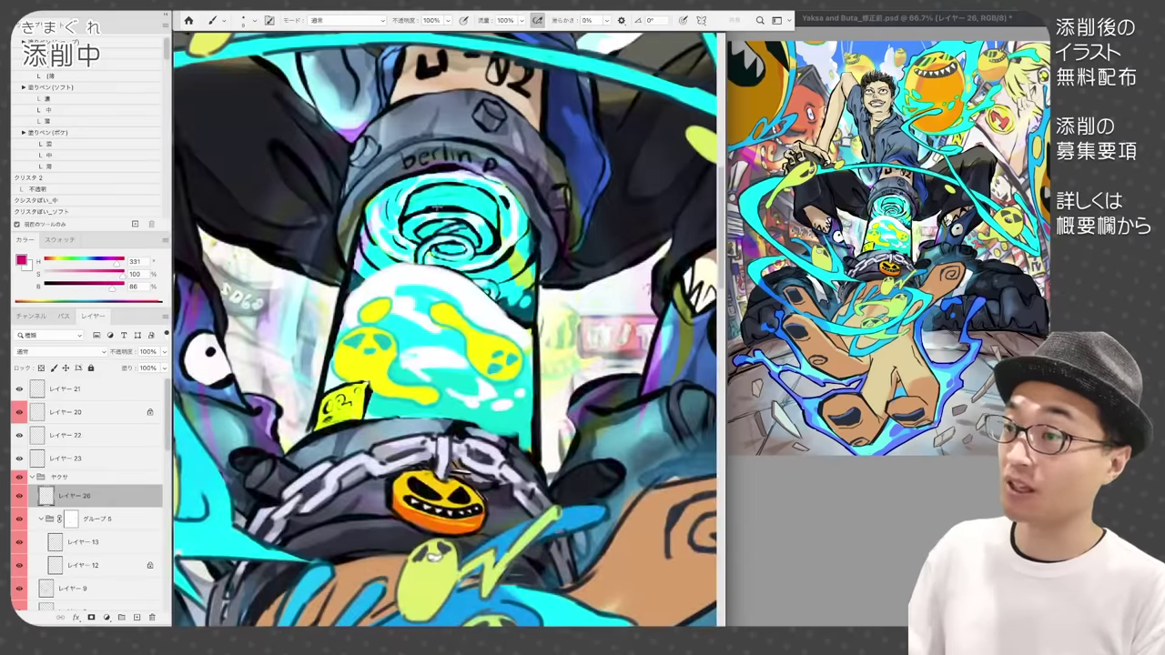
scroll(489, 255, "up", 1)
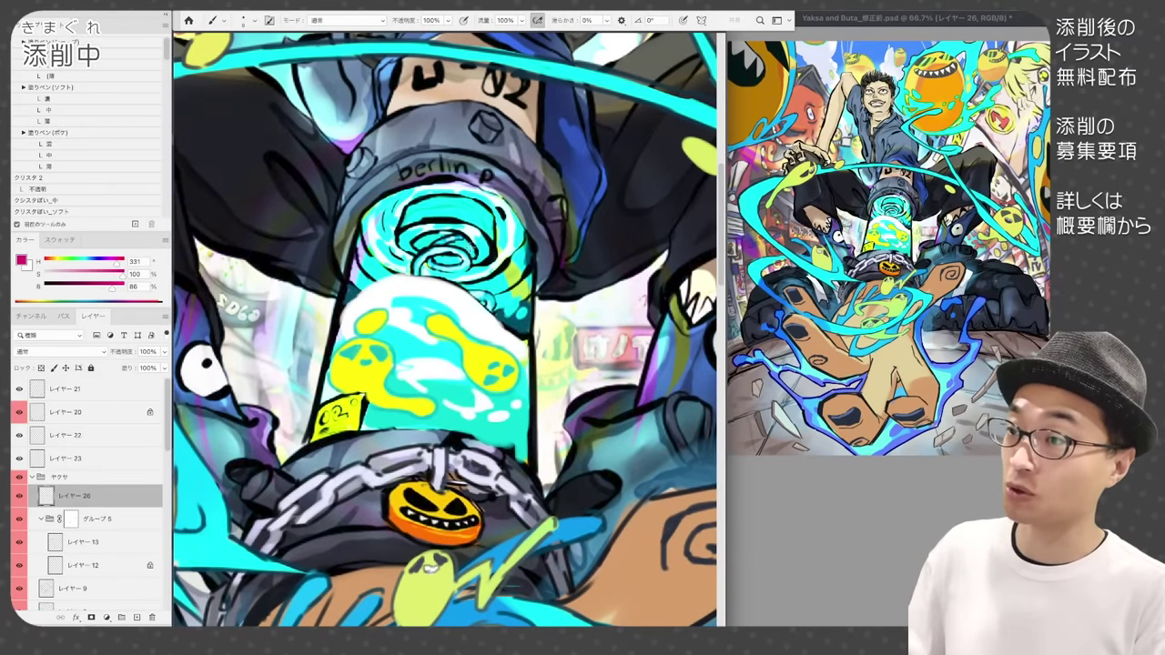
left_click(487, 241, "alt")
left_click_drag(415, 239, 461, 249)
left_click_drag(406, 218, 492, 224)
mouse_move(404, 240)
left_mouse_down()
mouse_move(466, 246)
mouse_move(461, 264)
left_mouse_up()
left_click(455, 235, "alt")
left_click(455, 246, "alt")
left_click_drag(402, 202, 401, 229)
left_click_drag(497, 203, 496, 233)
left_click(474, 219, "alt")
mouse_move(402, 226)
left_mouse_down()
mouse_move(496, 233)
mouse_move(400, 246)
mouse_move(469, 264)
left_mouse_up()
left_click(420, 267, "alt")
mouse_move(424, 273)
left_mouse_down()
mouse_move(471, 251)
mouse_move(455, 240)
left_mouse_up()
left_click_drag(480, 240, 464, 260)
left_click(482, 254, "alt")
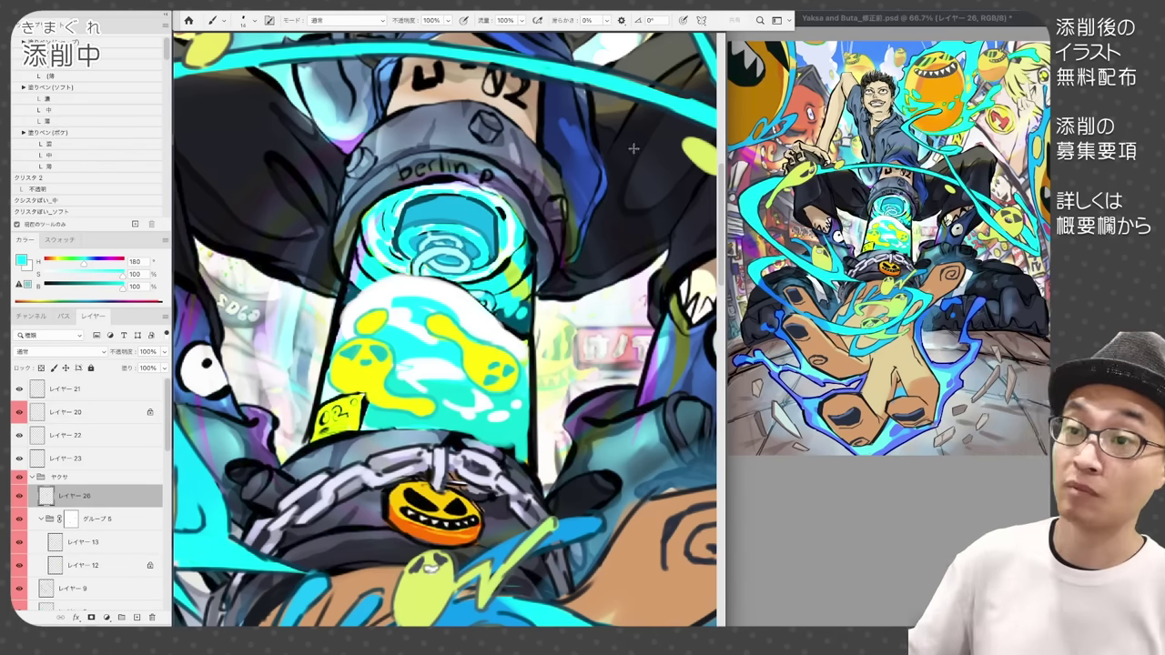
- Shade the cylinder's upper opening with concentric teal rings, clean cyan side walls and small light accents
left_click(483, 215, "alt")
mouse_move(389, 216)
left_mouse_down()
mouse_move(508, 198)
mouse_move(524, 242)
mouse_move(491, 275)
left_mouse_up()
left_click(504, 224, "alt")
left_click_drag(508, 262, 462, 278)
left_click(359, 227, "alt")
mouse_move(366, 231)
left_mouse_down()
mouse_move(392, 271)
mouse_move(368, 281)
left_mouse_up()
left_click(366, 239, "alt")
left_click_drag(506, 284, 526, 319)
left_click(502, 309, "alt")
mouse_move(397, 275)
left_mouse_down()
mouse_move(342, 313)
mouse_move(434, 277)
left_mouse_up()
left_click(414, 290, "alt")
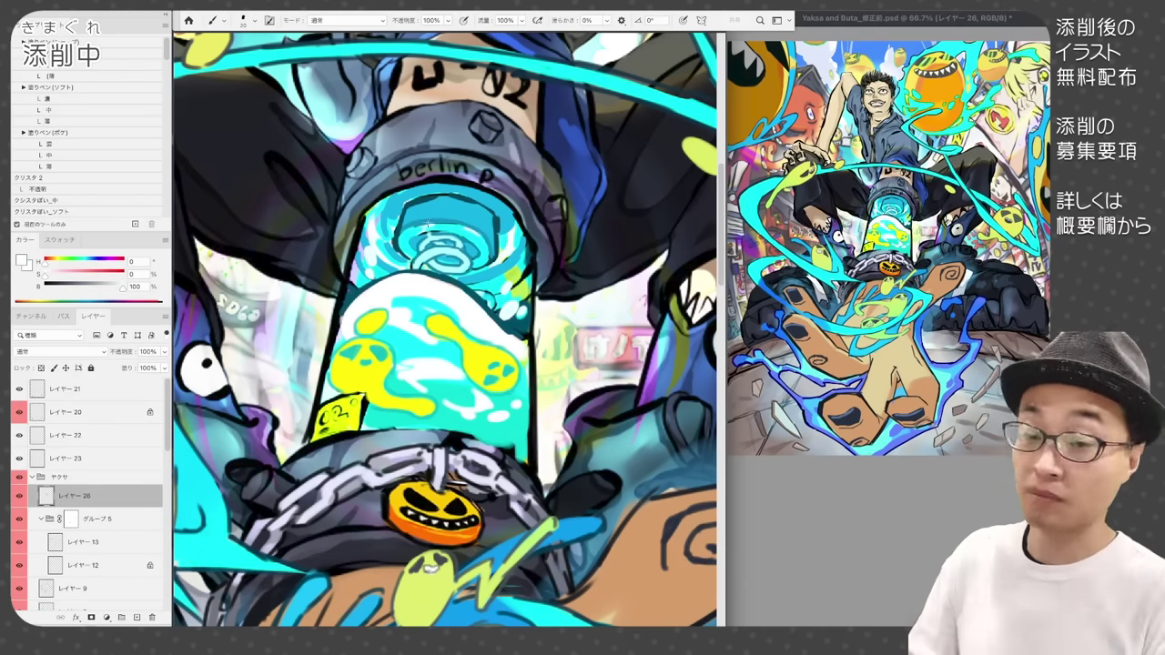
left_click(428, 220, "alt")
- Add pale blue-grey highlights and black outlines to the chunky bolts along the cylinder's upper collar
key("ctrl+minus")
key("ctrl+minus")
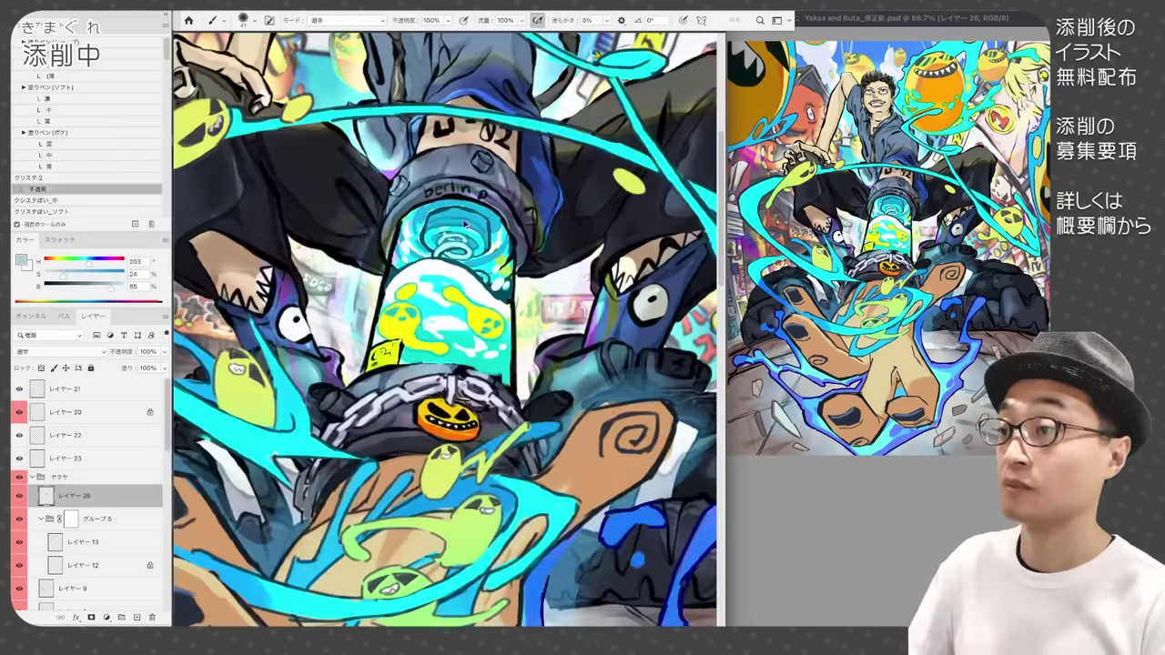
left_click_drag(401, 171, 391, 191)
left_click_drag(422, 156, 380, 256)
mouse_move(510, 170)
left_mouse_down()
mouse_move(534, 243)
mouse_move(524, 271)
left_mouse_up()
key("d")
left_click_drag(489, 149, 533, 198)
left_click(493, 157, "alt")
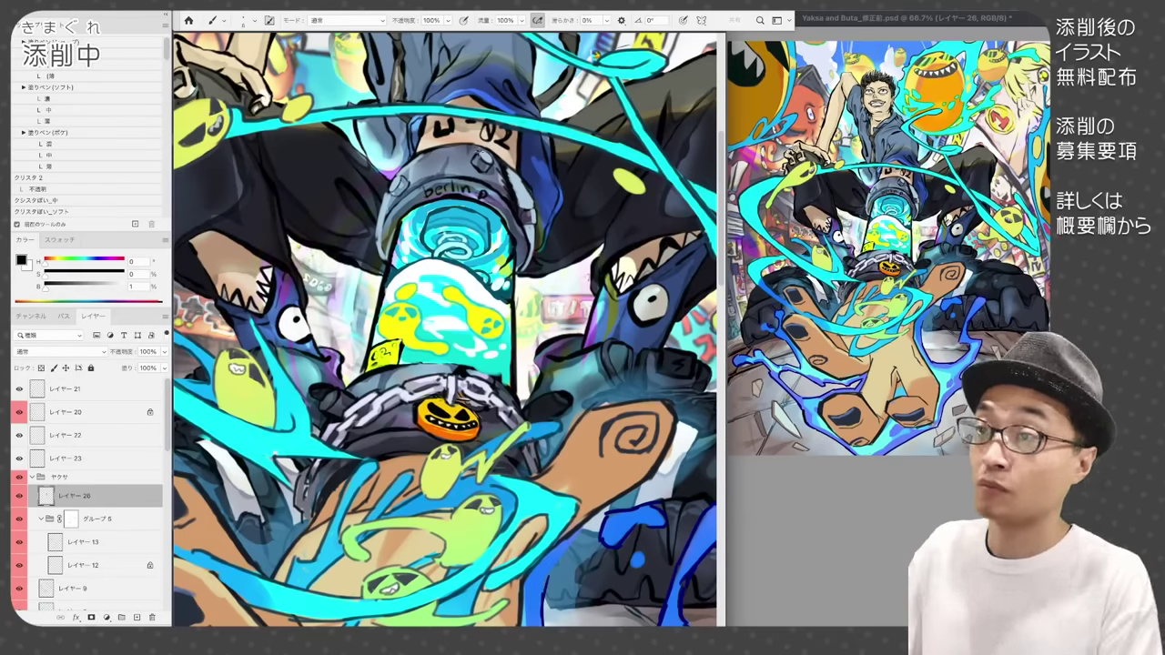
left_click(528, 182, "alt")
mouse_move(473, 144)
left_mouse_down()
mouse_move(516, 169)
mouse_move(541, 211)
left_mouse_up()
left_click_drag(392, 193, 377, 268)
left_click(401, 218, "alt")
- Paint matching blue-grey bolts with dark outlines and shading on the rim of the cylinder's lower collar
left_click_drag(413, 350, 426, 307)
left_click_drag(479, 325, 504, 337)
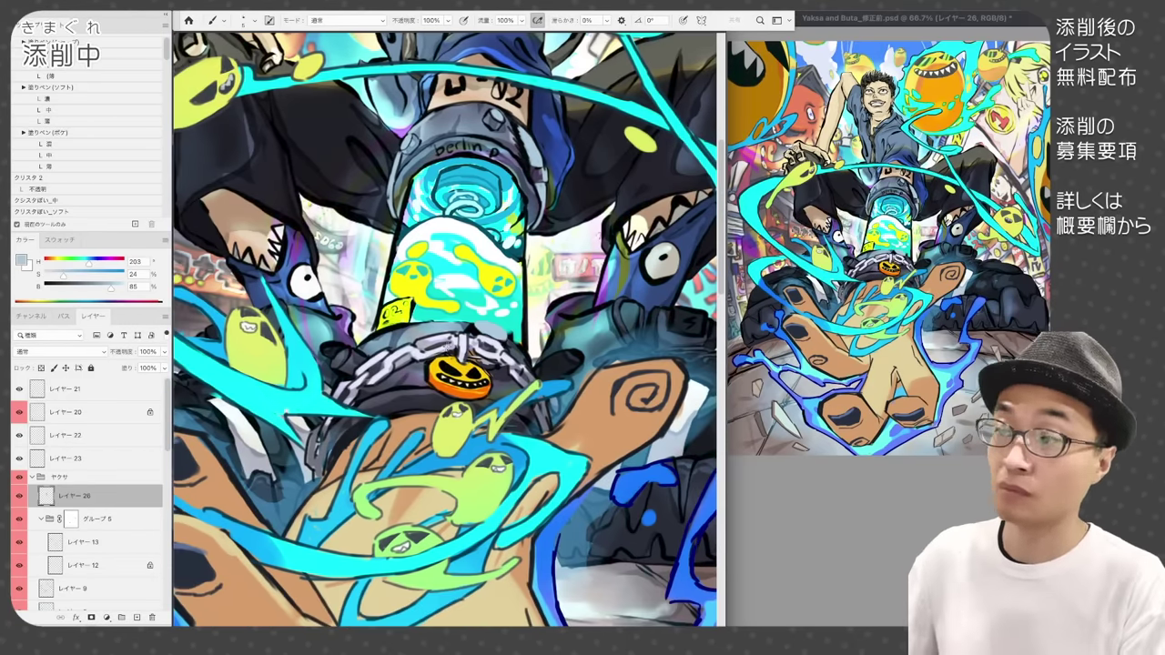
left_click(358, 346, "alt")
mouse_move(349, 346)
left_mouse_down()
mouse_move(325, 375)
mouse_move(333, 362)
left_mouse_up()
left_click(356, 349, "alt")
left_click_drag(479, 323, 520, 349)
left_click(506, 337, "alt")
left_click_drag(516, 346, 536, 373)
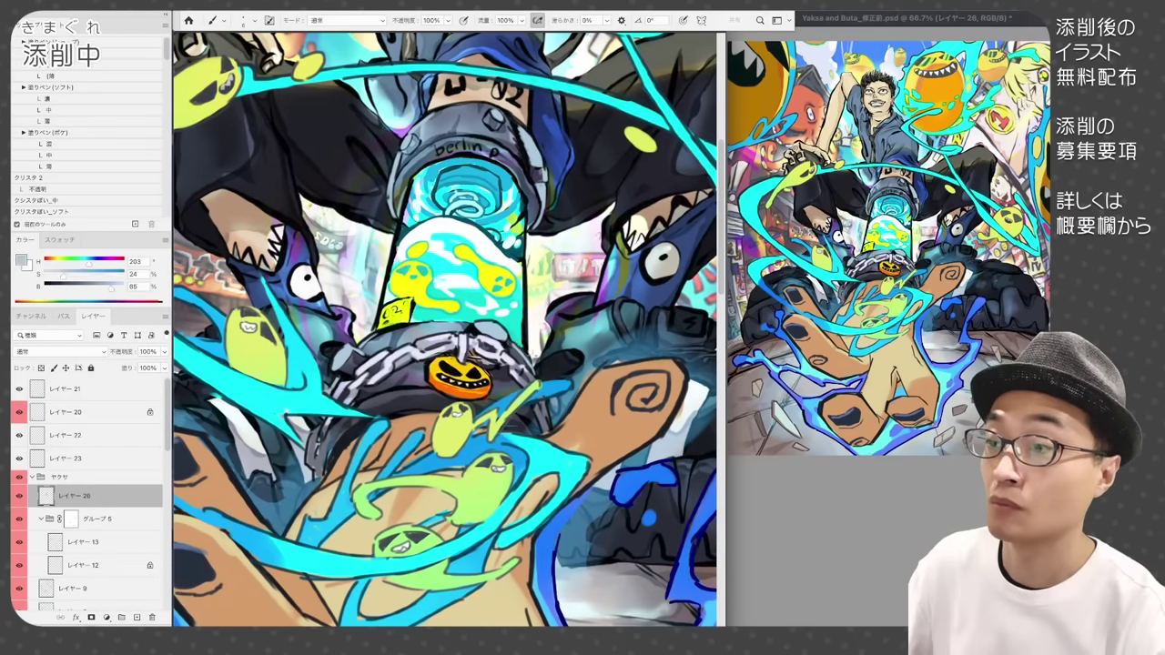
key("d")
left_click(76, 88)
mouse_move(403, 326)
left_mouse_down()
mouse_move(466, 319)
mouse_move(510, 333)
left_mouse_up()
left_click(487, 332, "alt")
left_click(510, 341, "alt")
left_click(492, 332, "alt")
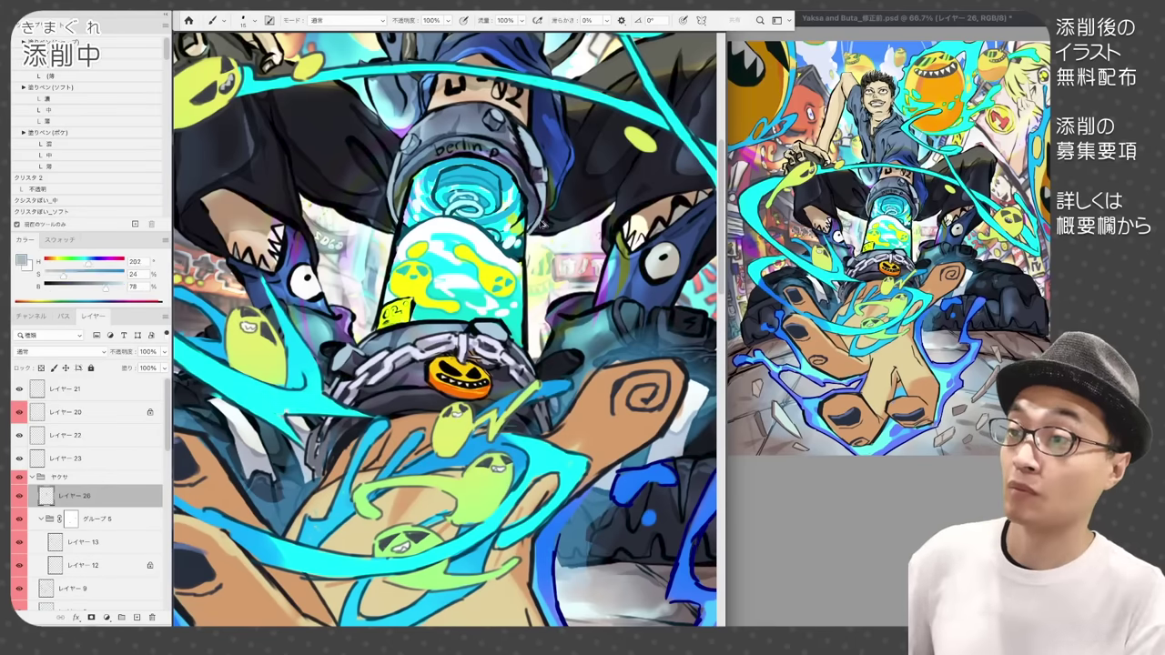
left_click(510, 340, "alt")
- Compare the whole illustration with and without the repainted cylinder by toggling レイヤー 26
key("super+minus")
left_click(20, 497)
left_click(20, 497)
left_click(20, 498)
left_click(20, 497)
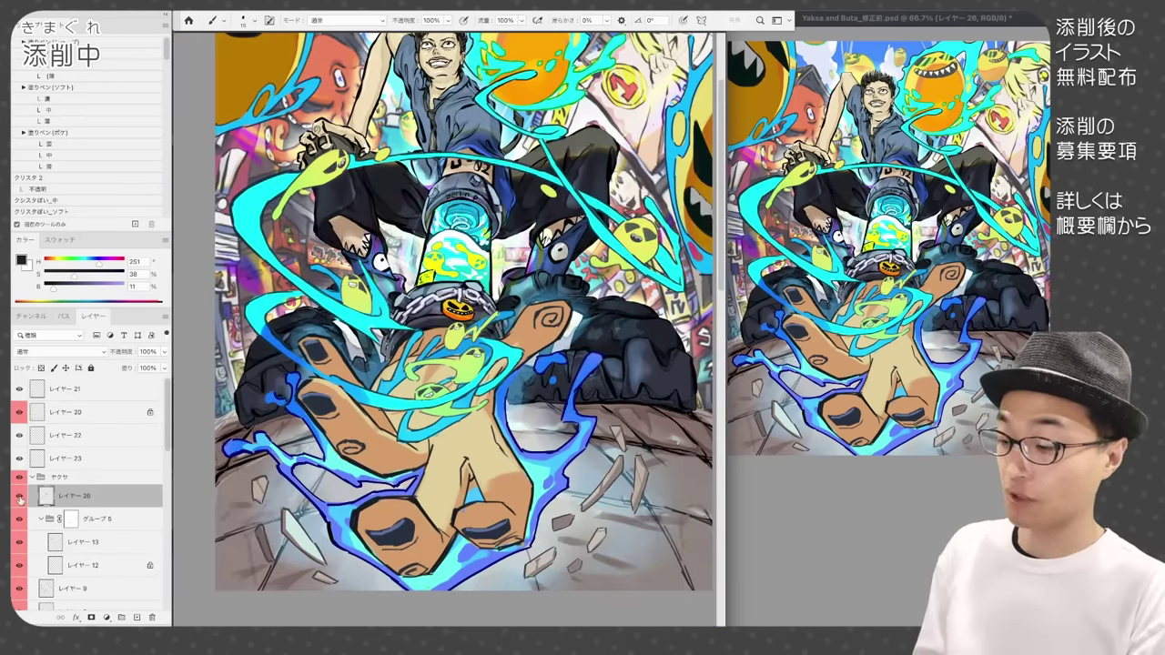
left_click(20, 497)
left_click(20, 497)
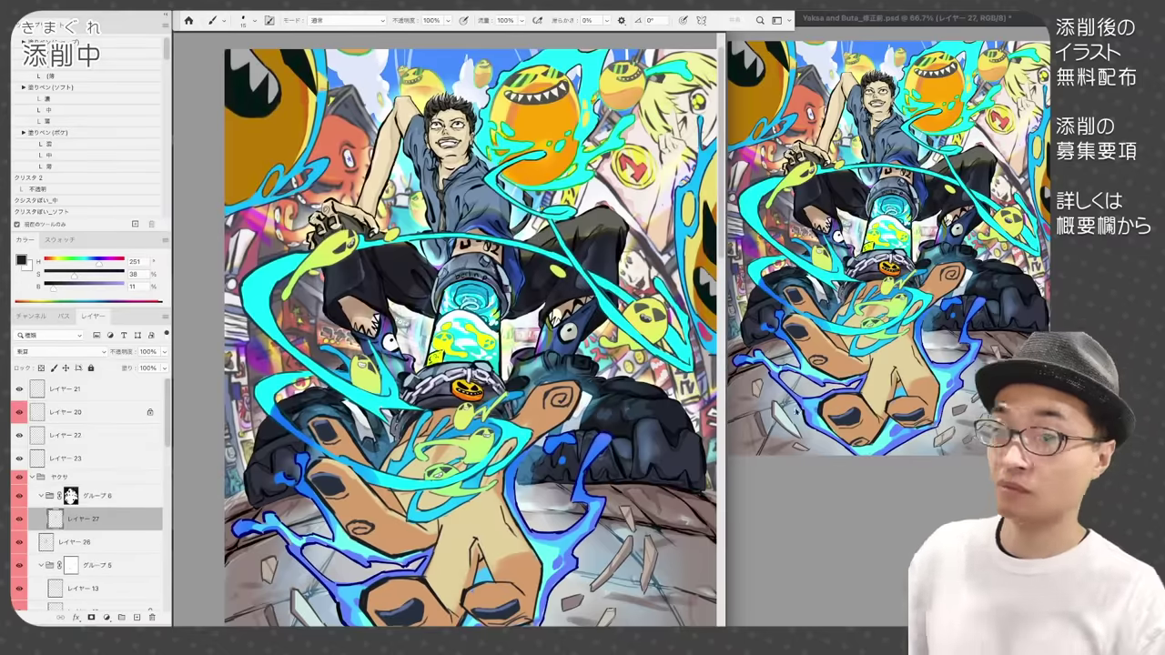
- On the Multiply layer レイヤー 27 in グループ 6, paint a muted red shadow (H 13, S 37, B 80) over the man's shirt front
key("i")
left_click(455, 164, "alt")
left_click_drag(468, 142, 441, 158)
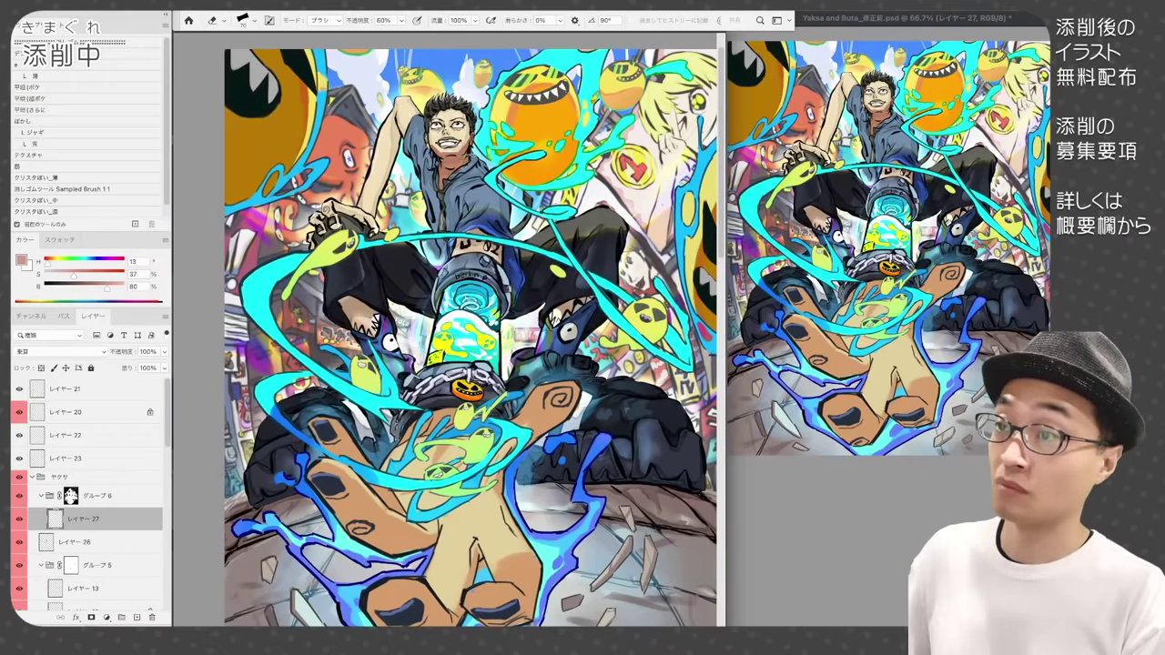
key("super+plus")
left_click_drag(464, 209, 442, 433)
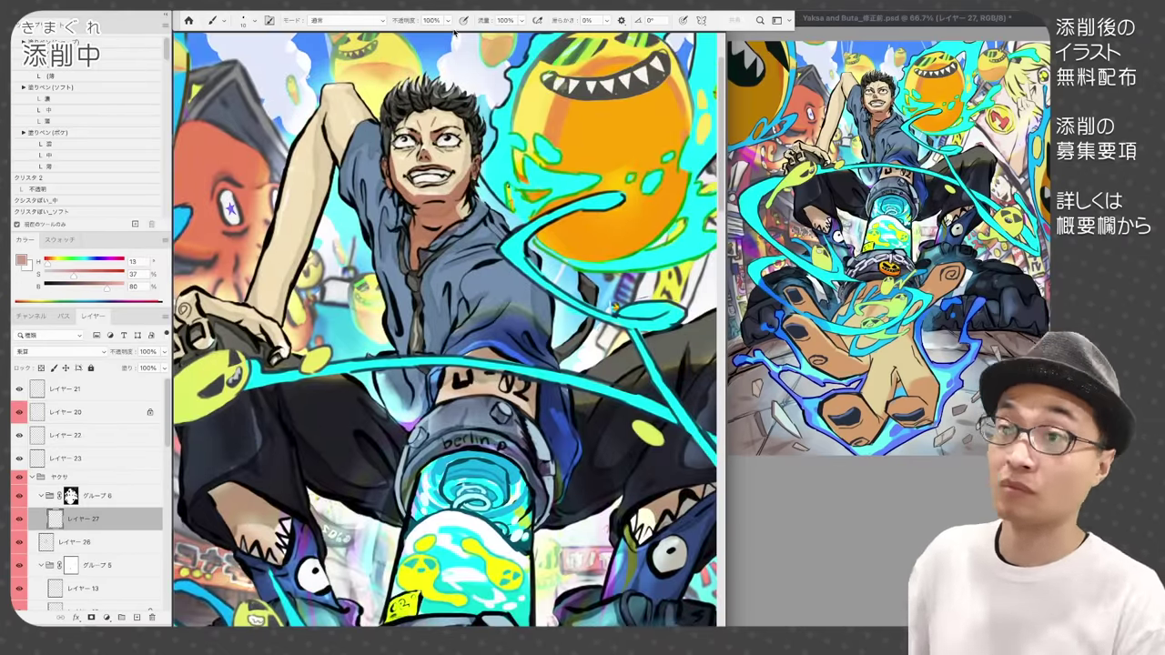
key("bracketright")
key("bracketright")
key("bracketright")
key("bracketright")
key("bracketright")
key("bracketright")
key("bracketright")
key("bracketright")
mouse_move(346, 116)
left_mouse_down()
mouse_move(338, 165)
mouse_move(405, 391)
left_mouse_up()
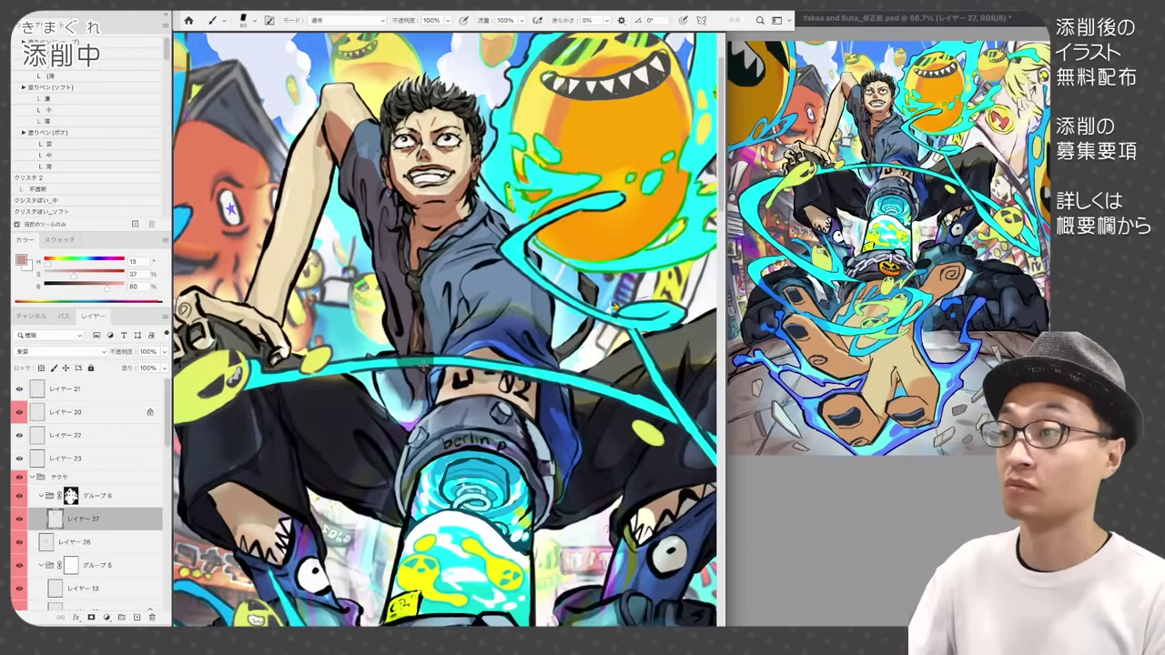
left_click_drag(428, 236, 405, 423)
- Extend the muted red shadow along the man's bent arm and hand and onto the sleeve of his reaching arm
left_click_drag(319, 150, 266, 314)
left_click_drag(410, 273, 454, 270)
key("bracketleft")
key("bracketleft")
key("bracketleft")
key("bracketleft")
left_click_drag(289, 309, 213, 345)
left_click_drag(505, 262, 514, 327)
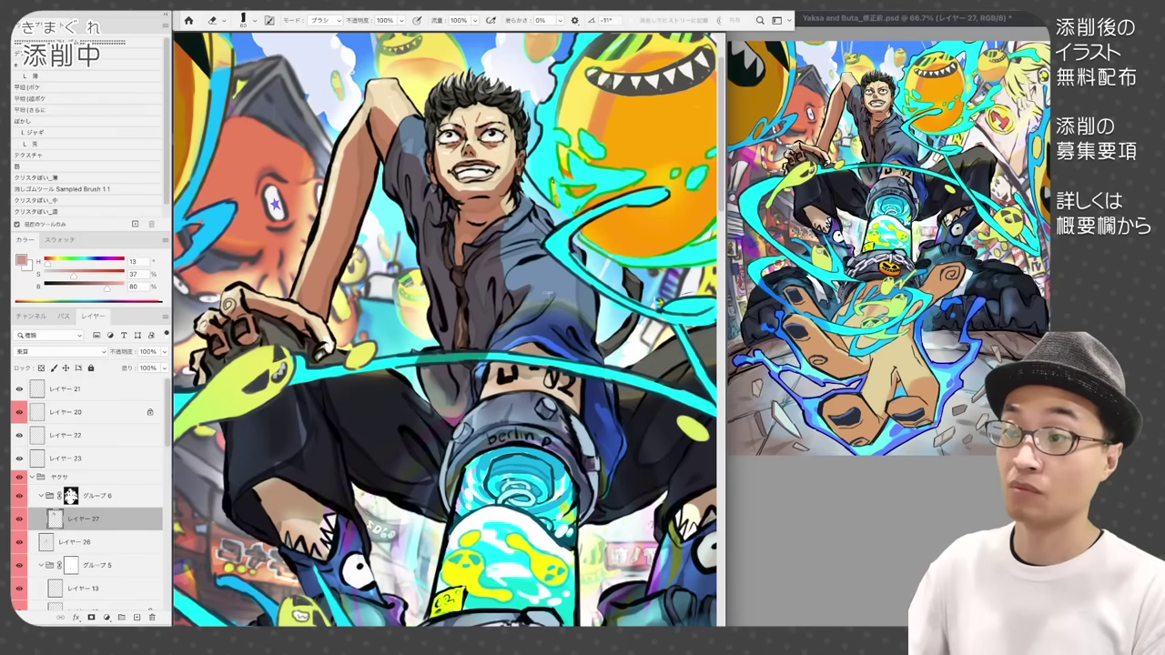
- Refine the shadow edges and folds on the reaching arm's sleeve, and save the illustration
left_click_drag(581, 312, 520, 342)
key("bracketleft")
key("bracketleft")
left_click_drag(524, 272, 506, 288)
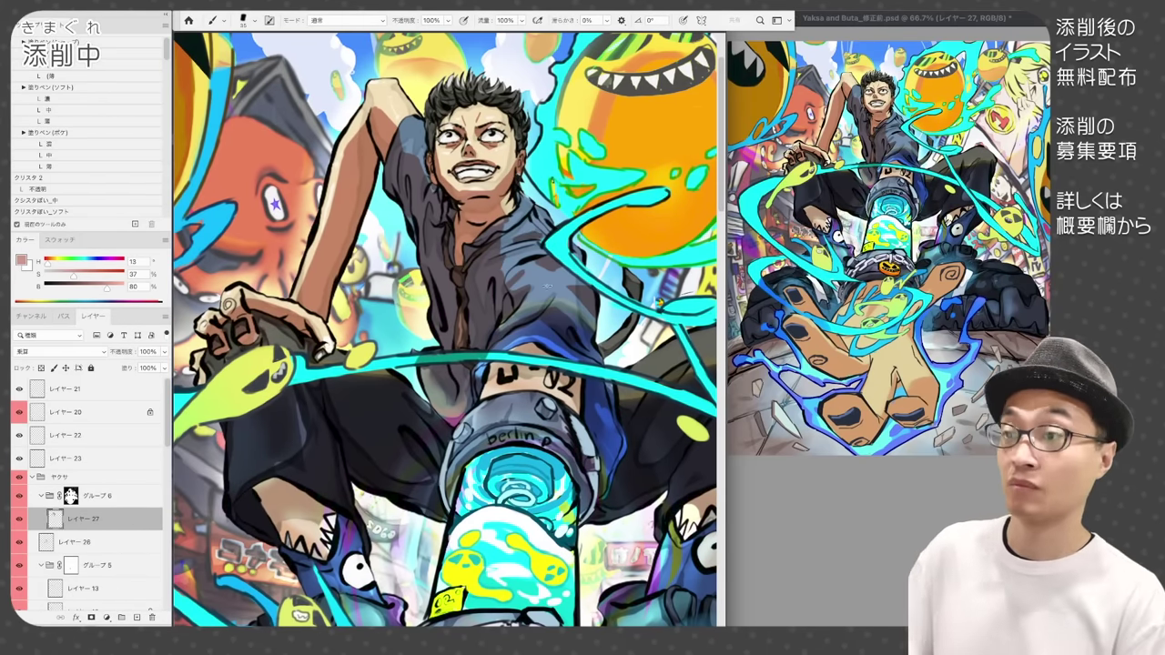
key("super+minus")
key("super+s")
- Compare the man with and without the new shadows by toggling レイヤー 27
left_click(19, 519)
left_click(19, 519)
left_click(19, 519)
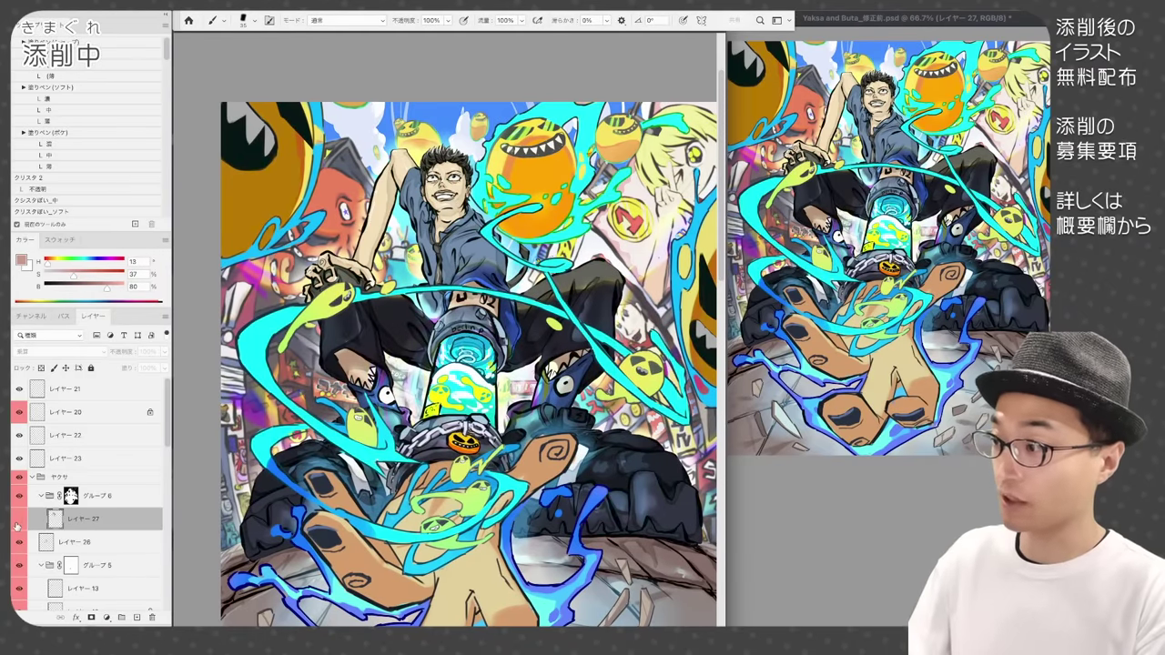
left_click(19, 518)
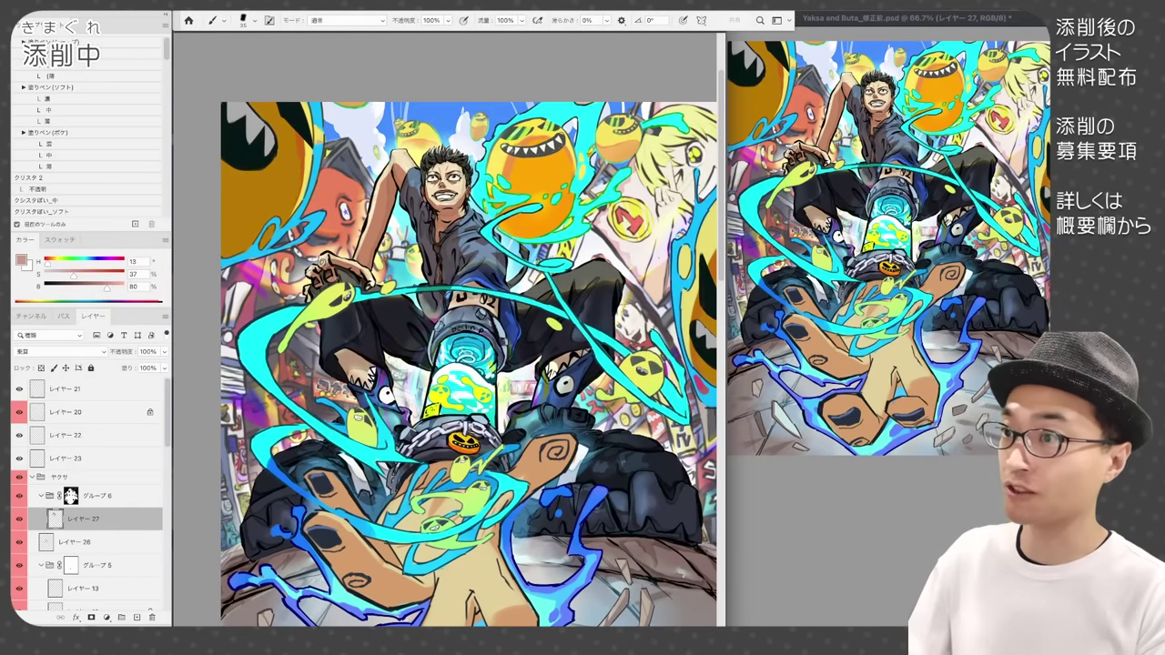
- Add a Hard Light layer above レイヤー 27 and paint a pale blue-grey glow (H 211, S 16, B 86) on the man's sleeve and hand
left_click(38, 189)
left_click(137, 618)
left_click(59, 352)
left_click(90, 260)
mouse_move(469, 248)
left_mouse_down()
mouse_move(499, 271)
mouse_move(503, 256)
left_mouse_up()
left_click_drag(462, 231, 483, 239)
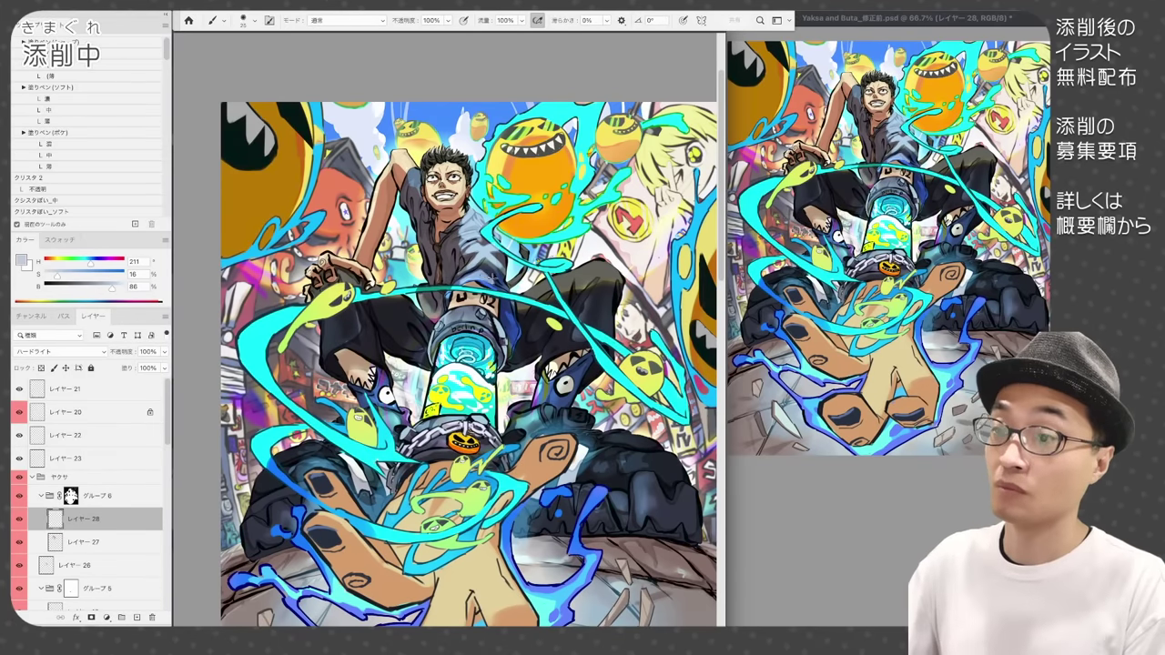
left_click_drag(318, 262, 355, 253)
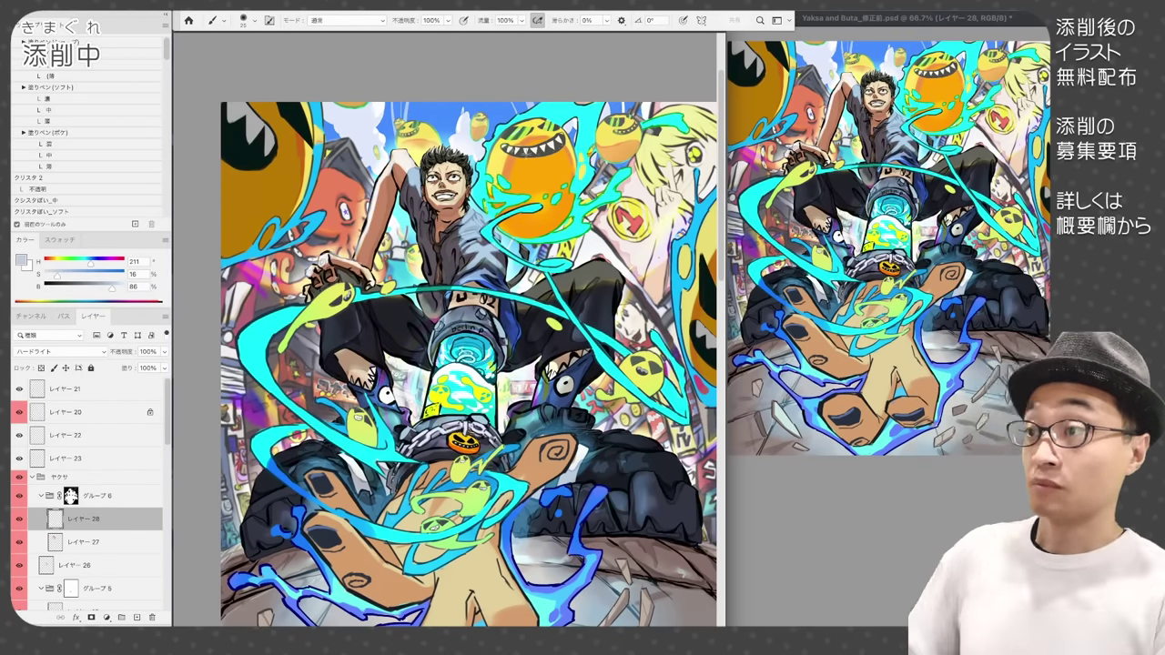
- Paint a near-white glow (H 222, S 4, B 99) along the man's hair tips, cheek side and the upper edge of his bent arm
scroll(452, 169, "up", 5)
left_click(471, 102, "alt")
left_click_drag(391, 157, 416, 134)
left_click_drag(393, 196, 391, 147)
mouse_move(417, 141)
left_mouse_down()
mouse_move(443, 127)
mouse_move(473, 155)
left_mouse_up()
key("bracketleft")
left_click_drag(475, 166, 492, 146)
left_click_drag(484, 202, 492, 173)
left_click_drag(405, 146, 446, 126)
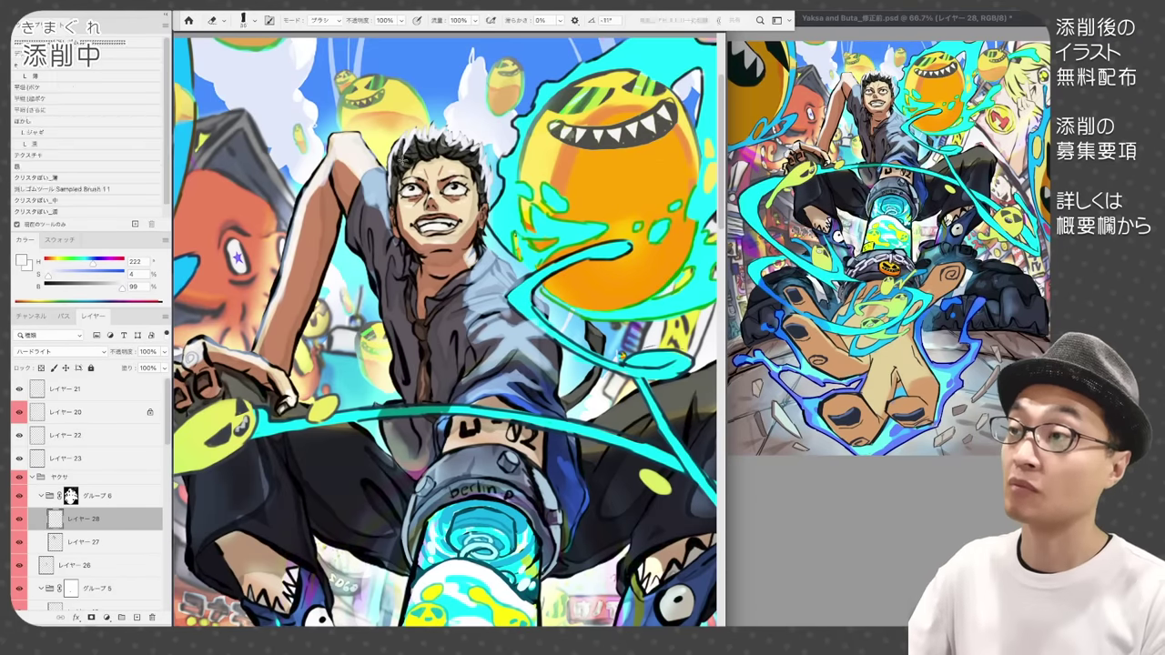
- Add two new layers above the glow and redraw the man's spiky hair outline, shoulder and sleeve edges with sampled colours
key("super+shift+n")
scroll(446, 193, "up", 3)
left_click(447, 200, "alt")
key("super+shift+n")
left_click_drag(397, 195, 435, 180)
left_click_drag(425, 193, 475, 195)
left_click_drag(475, 183, 516, 232)
left_click_drag(514, 229, 522, 295)
left_click(502, 408, "alt")
mouse_move(513, 362)
left_mouse_down()
mouse_move(557, 407)
mouse_move(543, 421)
left_mouse_up()
left_click(512, 439, "alt")
left_click(375, 207, "alt")
key("bracketleft")
left_click_drag(272, 227, 322, 189)
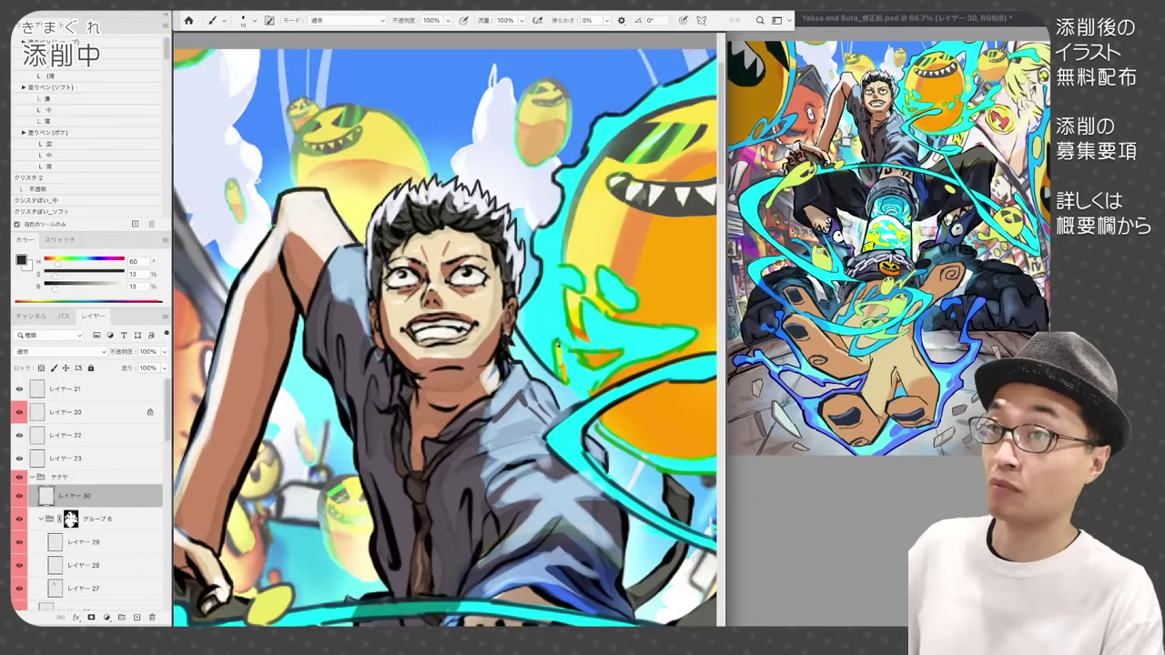
- Clean up the bent arm's contour and the hair edges, and blend the neck with a sampled skin shadow (H 18, S 48, B 73)
left_click_drag(330, 273, 369, 220)
left_click_drag(281, 264, 213, 483)
left_click_drag(676, 488, 622, 432)
left_click(380, 106, "alt")
left_click_drag(380, 106, 368, 126)
left_click(364, 102, "alt")
mouse_move(373, 102)
left_mouse_down()
mouse_move(350, 148)
mouse_move(350, 193)
left_mouse_up()
mouse_move(484, 137)
left_mouse_down()
mouse_move(494, 158)
mouse_move(483, 118)
mouse_move(416, 89)
left_mouse_up()
left_click(414, 101, "alt")
left_click_drag(415, 107, 438, 81)
left_click(424, 258, "alt")
left_click_drag(410, 250, 435, 262)
left_click_drag(428, 264, 446, 274)
- Compare the man's current lighting with his earlier unshaded version
scroll(89, 496, "down", 5)
left_click(75, 599)
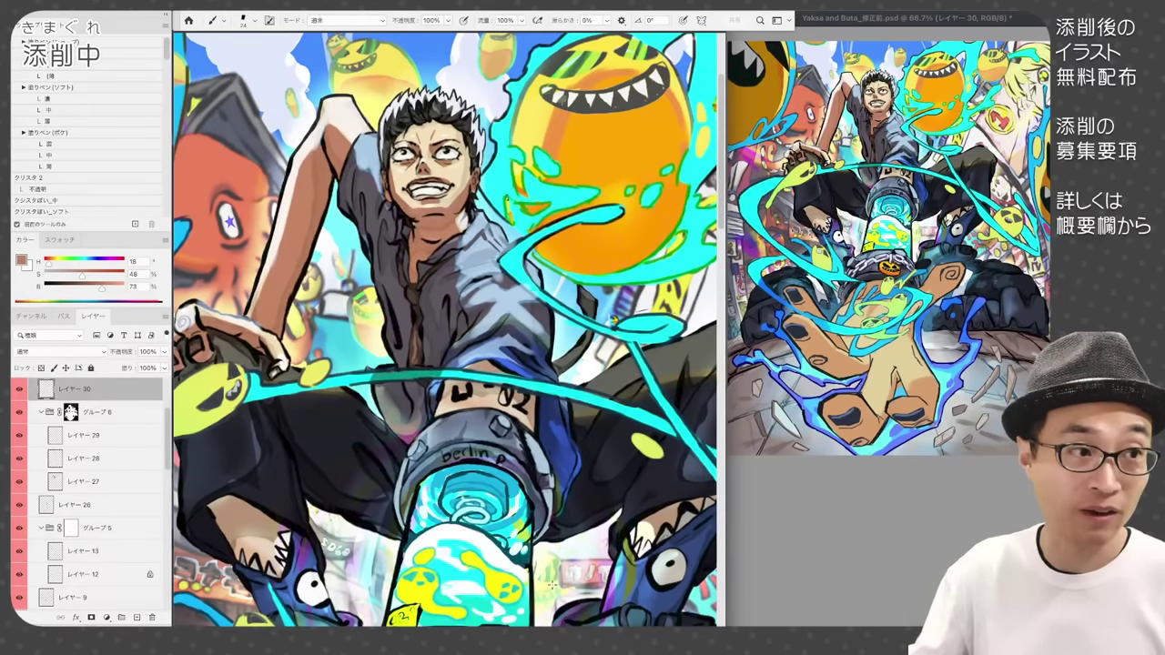
key("super+z")
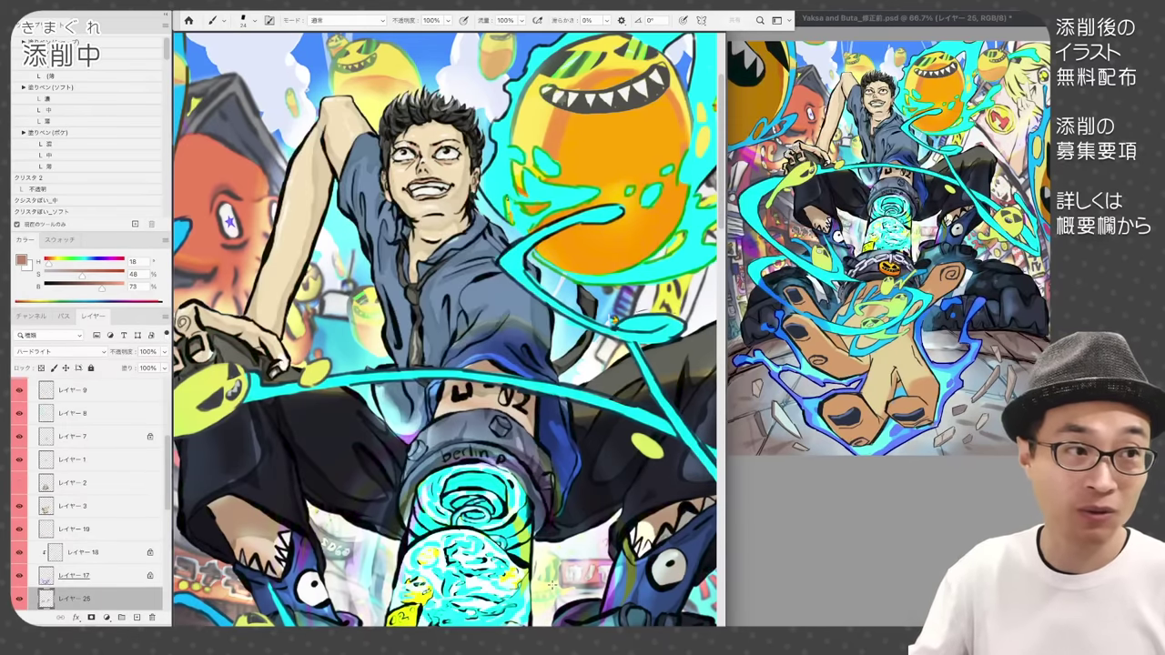
key("super+z")
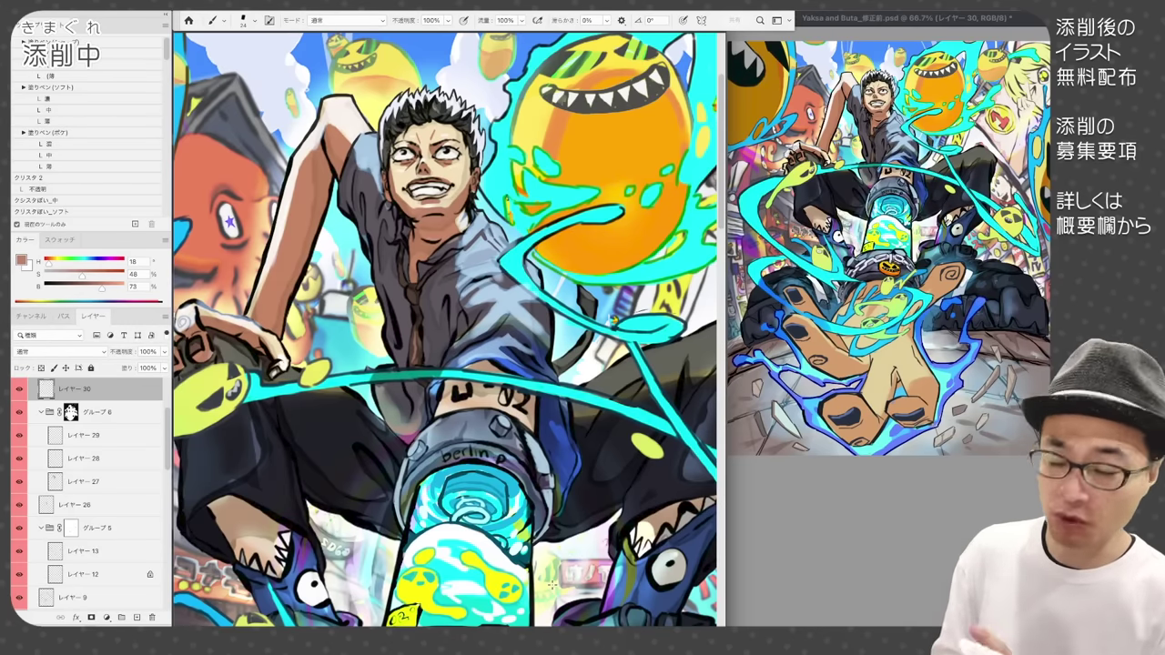
- Paint black fold accents on the man's shirt and a reddish-brown shadow edge (H 14, S 61, B 64) along his bent arm
left_click(354, 157, "alt")
left_click_drag(348, 153, 382, 218)
left_click_drag(377, 206, 396, 236)
mouse_move(457, 265)
left_mouse_down()
mouse_move(438, 292)
mouse_move(451, 319)
left_mouse_up()
left_click_drag(475, 302, 454, 345)
key("super+plus")
left_click(340, 224, "alt")
left_click_drag(344, 231, 298, 388)
left_click_drag(386, 136, 406, 162)
key("super+plus")
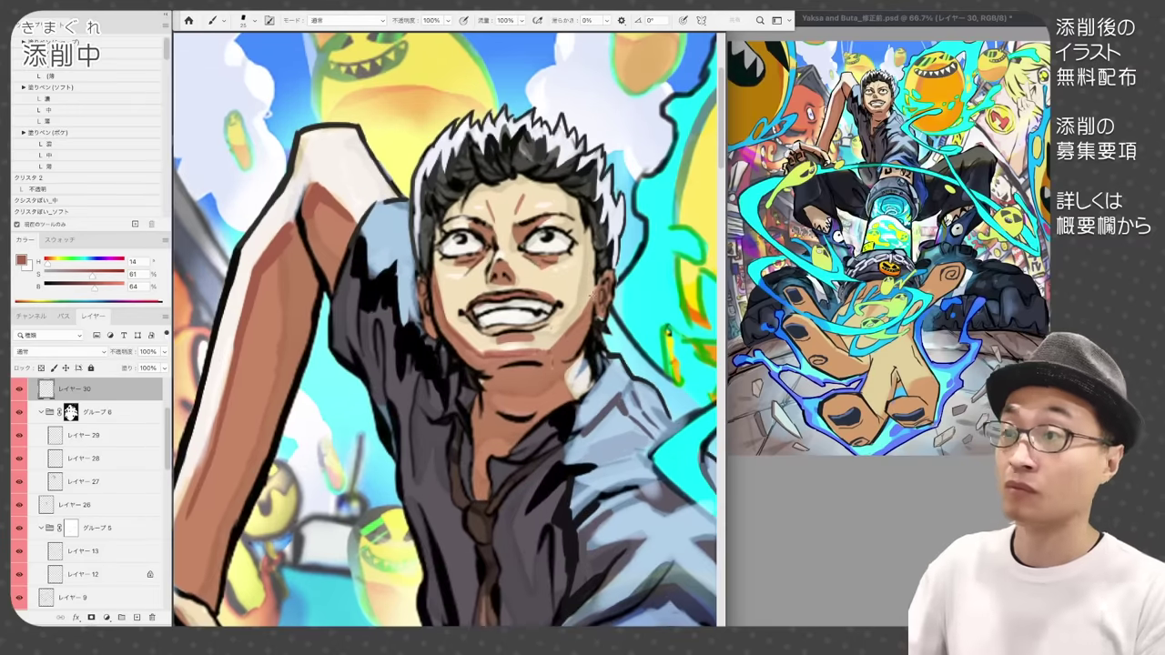
- Refine the shadows on the man's jaw, ear and nose, and touch up his brows and under-eye areas with sampled skin tones
left_click_drag(470, 352, 550, 347)
left_click_drag(595, 286, 586, 315)
left_click_drag(506, 292, 535, 298)
left_click(444, 239, "alt")
left_click_drag(440, 246, 472, 229)
mouse_move(524, 244)
left_mouse_down()
mouse_move(574, 234)
mouse_move(570, 214)
left_mouse_up()
left_click_drag(490, 229, 446, 218)
left_click(488, 252, "alt")
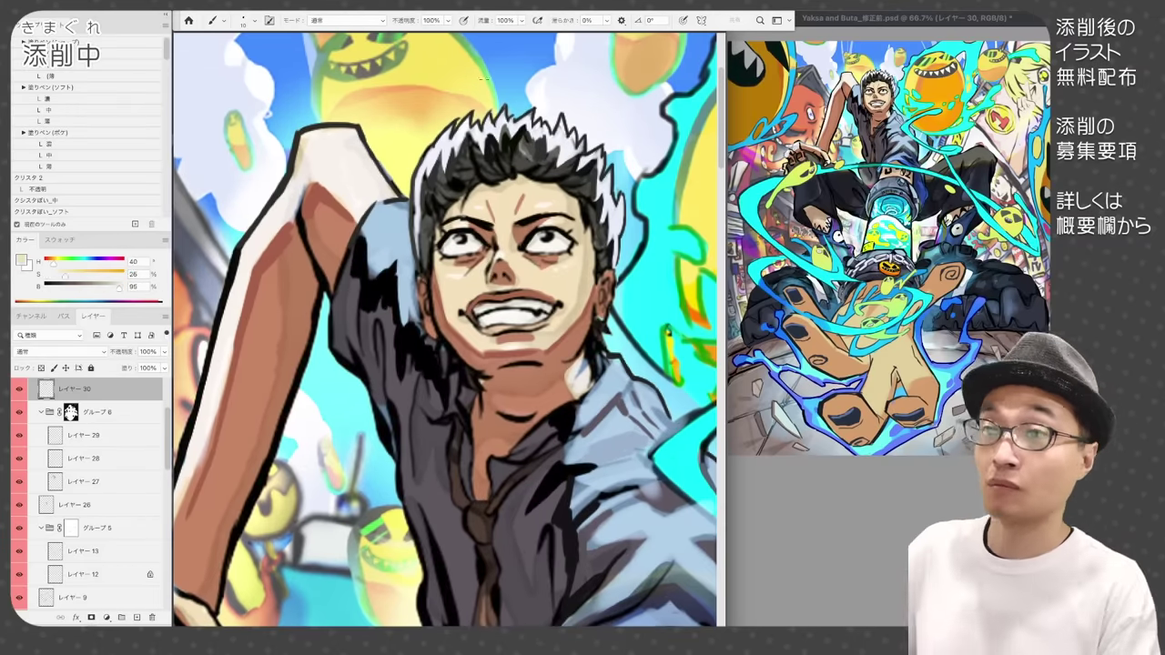
left_click(490, 266, "alt")
left_click(482, 278, "alt")
mouse_move(459, 267)
left_mouse_down()
mouse_move(560, 263)
mouse_move(548, 267)
left_mouse_up()
- Clean up the man's teeth with sampled off-white (H 52, S 3, B 93) and redefine the edges of his grin
left_click(532, 259, "alt")
left_click(511, 315, "alt")
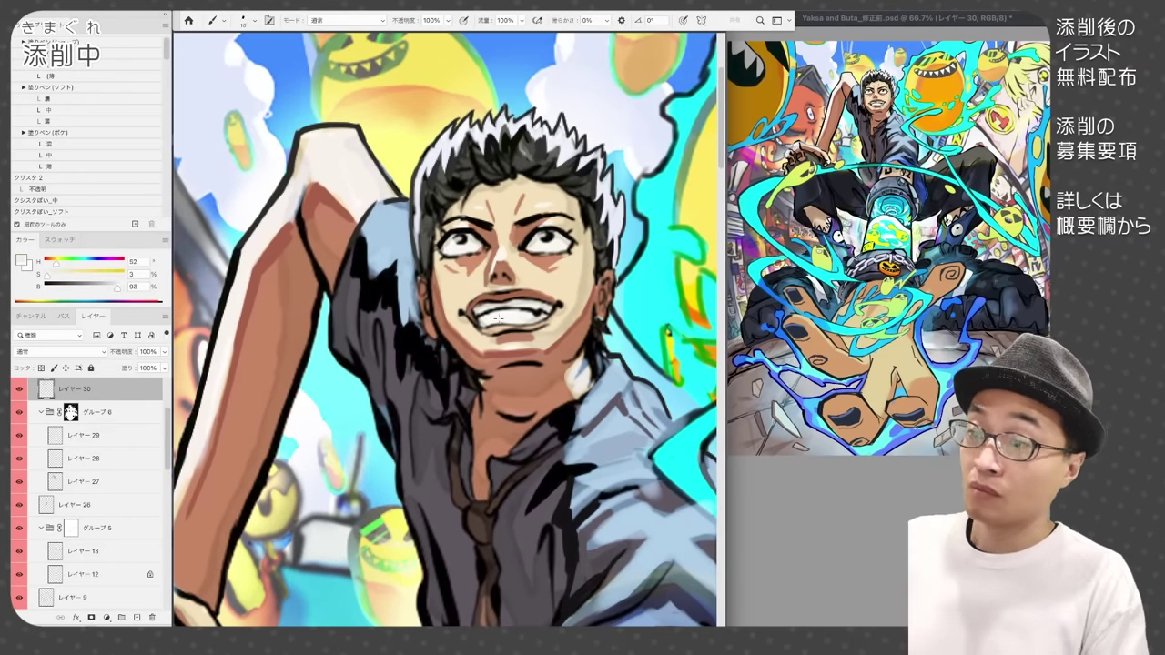
left_click(479, 318, "alt")
mouse_move(475, 313)
left_mouse_down()
mouse_move(552, 317)
mouse_move(545, 330)
mouse_move(470, 317)
left_mouse_up()
left_click(511, 313, "alt")
left_click(475, 323, "alt")
left_click(509, 337, "alt")
left_click(552, 315, "alt")
left_click(480, 331, "alt")
left_click(479, 304, "alt")
left_click(468, 313, "alt")
left_click_drag(559, 311, 564, 302)
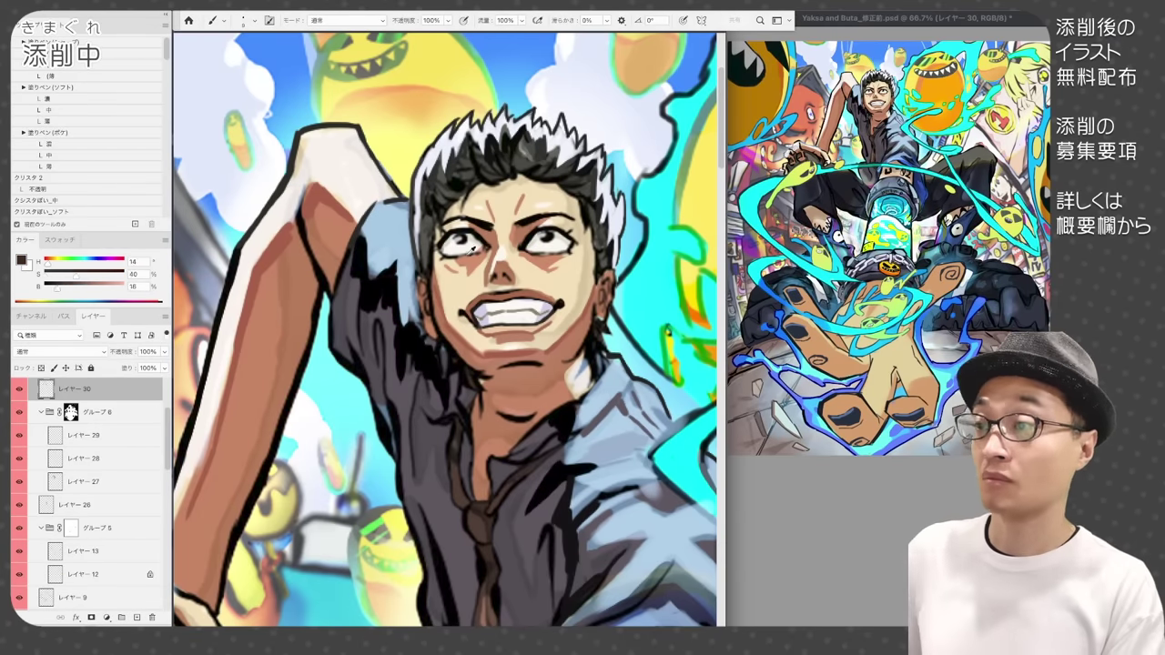
- Redraw the dark outlines and pupils of the man's eyes and brighten the whites (H 51, S 3, B 97)
left_click(566, 224, "alt")
left_click_drag(570, 224, 562, 233)
left_click_drag(441, 227, 442, 237)
left_click(442, 242, "alt")
left_click(460, 239, "alt")
left_click_drag(543, 233, 550, 238)
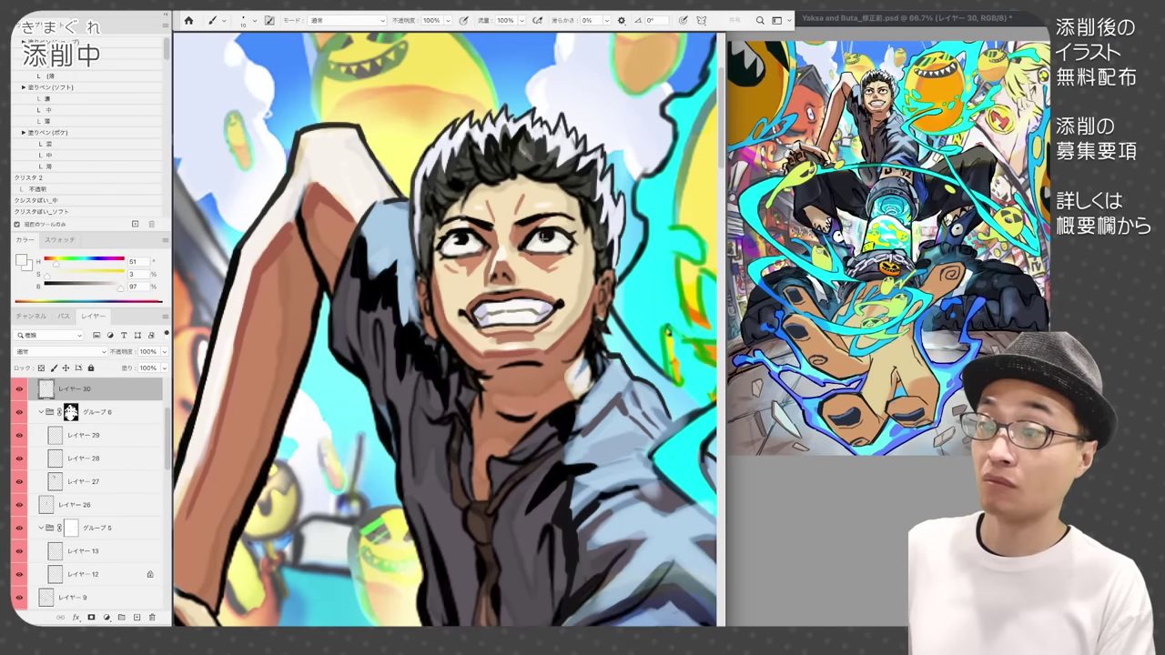
- Clean up the man's forehead and chin shadow, and redraw the outlines and shading of both ears
left_click(474, 193, "alt")
mouse_move(495, 187)
left_mouse_down()
mouse_move(518, 186)
mouse_move(446, 218)
left_mouse_up()
left_click(523, 357, "alt")
left_click_drag(501, 366, 540, 371)
left_click_drag(419, 278, 427, 323)
left_click(420, 294, "alt")
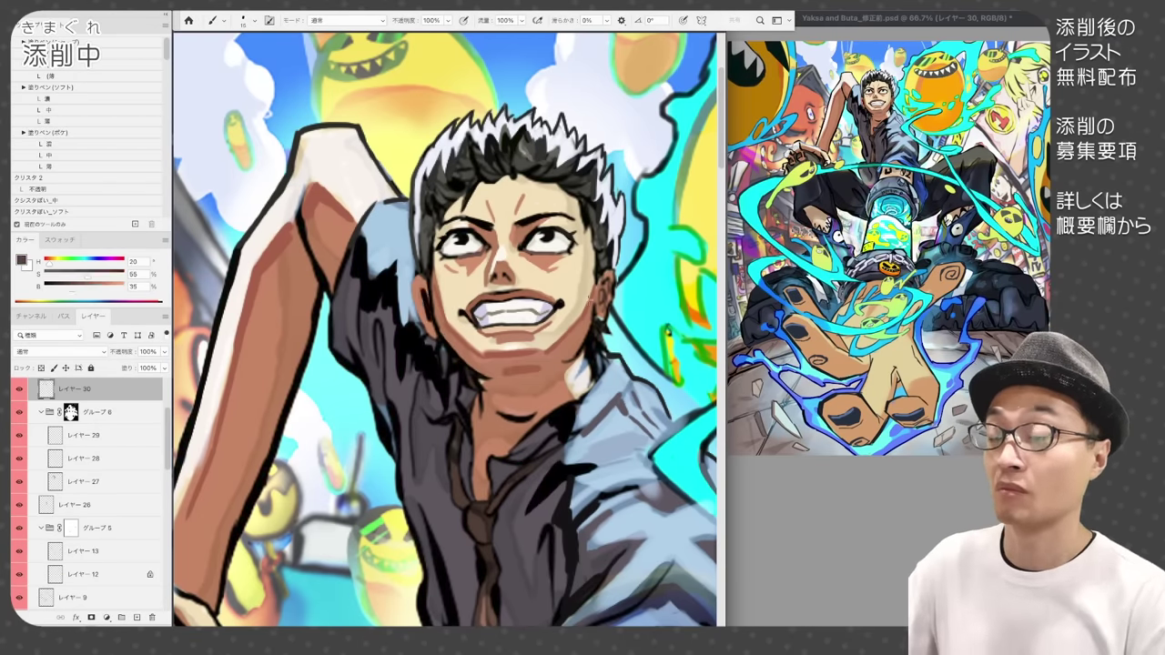
left_click(430, 319, "alt")
left_click_drag(610, 273, 577, 353)
left_click(615, 273, "alt")
mouse_move(615, 271)
left_mouse_down()
mouse_move(609, 326)
mouse_move(599, 319)
left_mouse_up()
left_click(608, 280, "alt")
- Refine the area below the man's nose and the skin of his upper chest with sampled colours
left_click(509, 285, "alt")
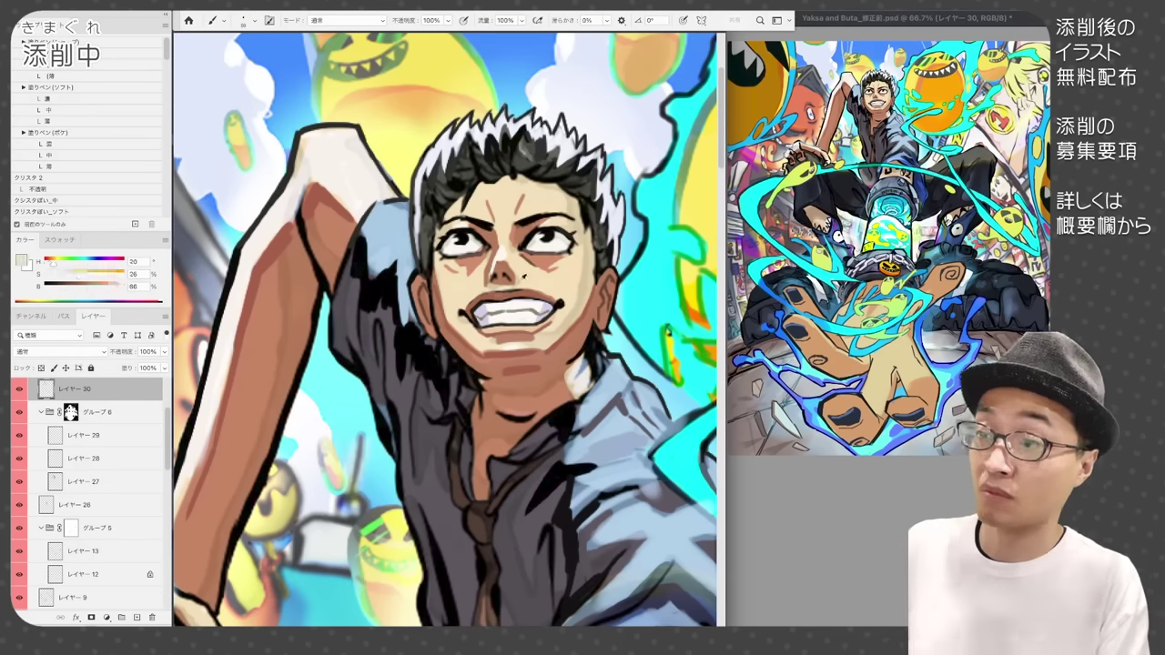
left_click(506, 293, "alt")
left_click_drag(488, 289, 523, 293)
left_click(521, 293, "alt")
left_click_drag(537, 413, 479, 418)
left_click(491, 415, "alt")
- Compare the man with and without レイヤー 30, touch up his shirt with a sampled colour, and save the illustration
key("super+minus")
key("super+minus")
left_click(19, 389)
left_click(20, 389)
left_click(512, 290, "alt")
left_click_drag(513, 276, 517, 307)
left_click(522, 293, "alt")
key("super+s")
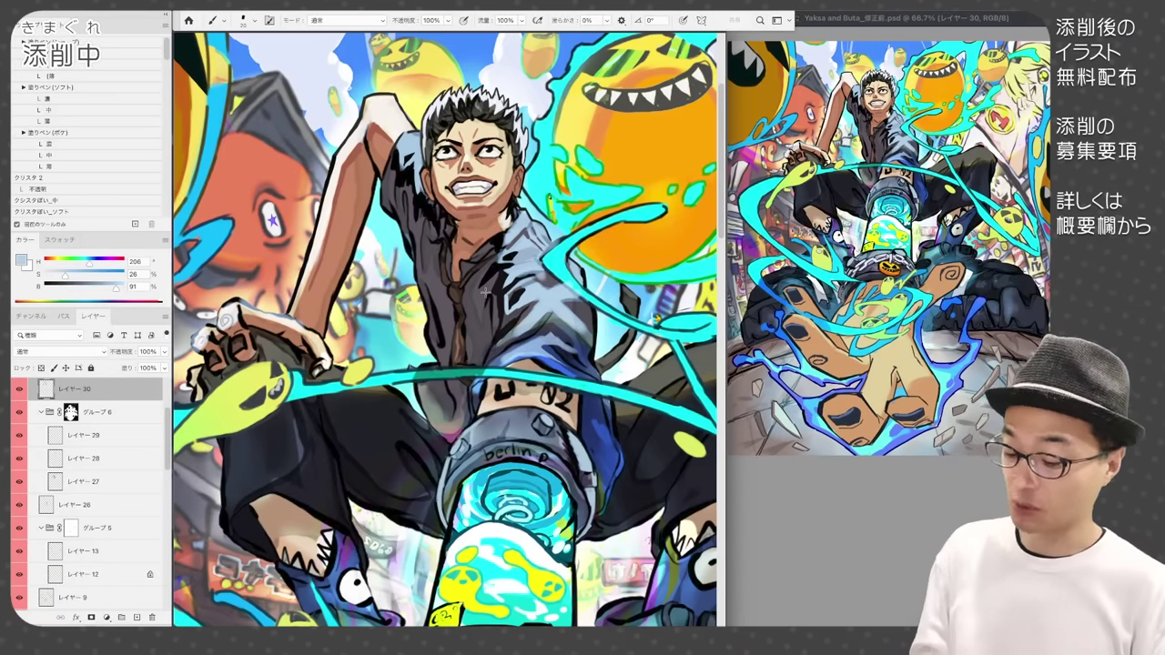
- Paint a beige rim light (H 44, S 24, B 89) along the thigh and knee of the man's right-hand trouser leg
left_click_drag(403, 462, 408, 413)
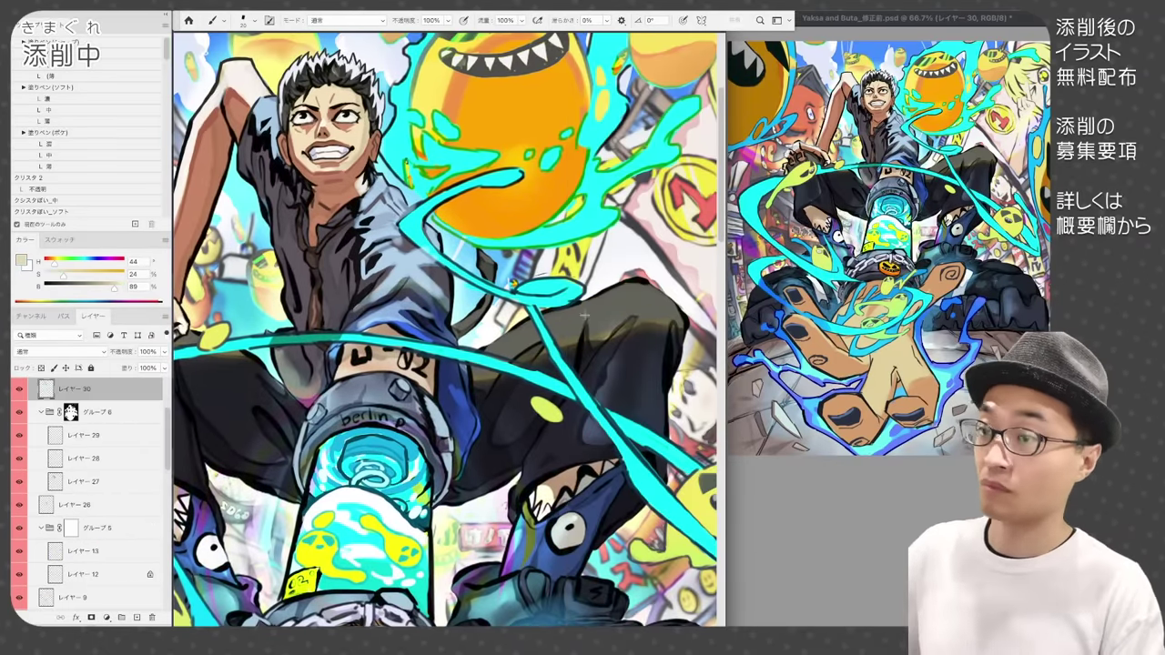
left_click_drag(484, 353, 533, 324)
left_click_drag(546, 320, 639, 284)
left_click_drag(639, 284, 683, 317)
left_click_drag(605, 342, 630, 306)
left_click_drag(683, 316, 667, 386)
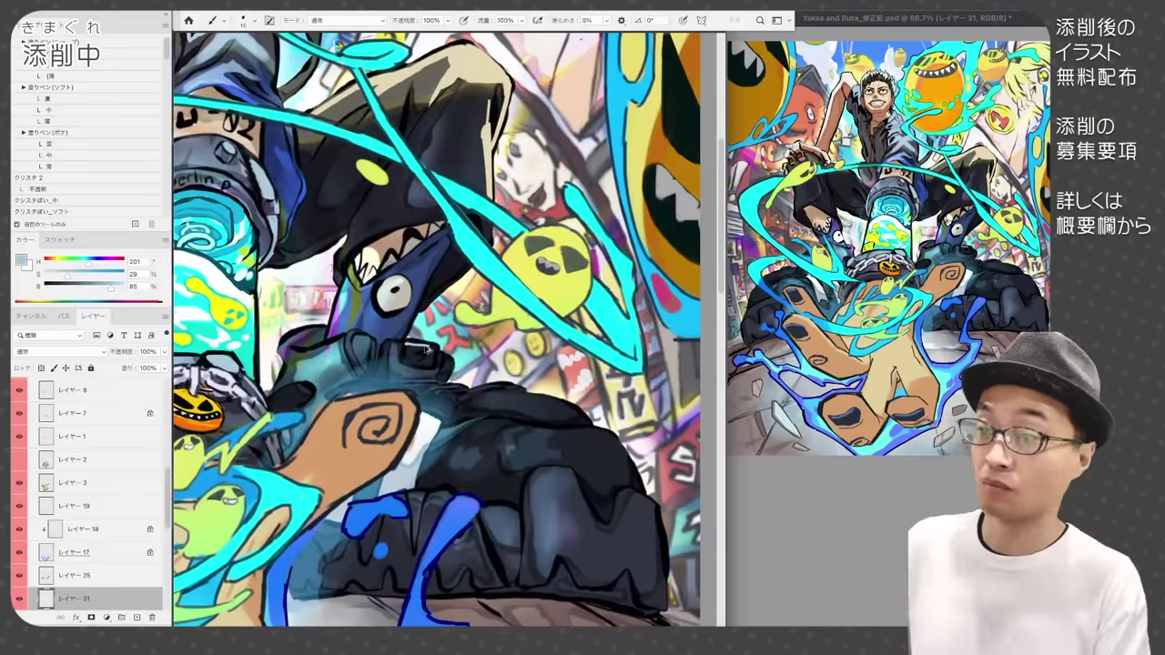
- Add rim light to the large dark hands below the man and to his left-hand trouser leg on レイヤー 31, and save the illustration
left_click_drag(409, 357, 623, 428)
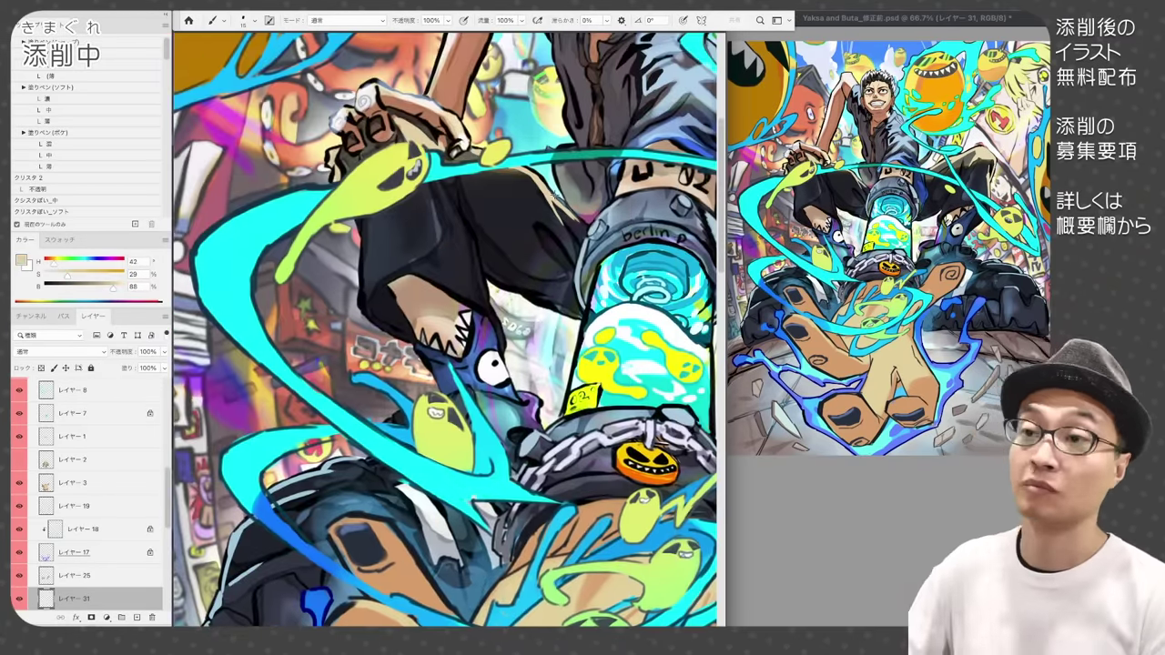
left_click_drag(364, 217, 369, 305)
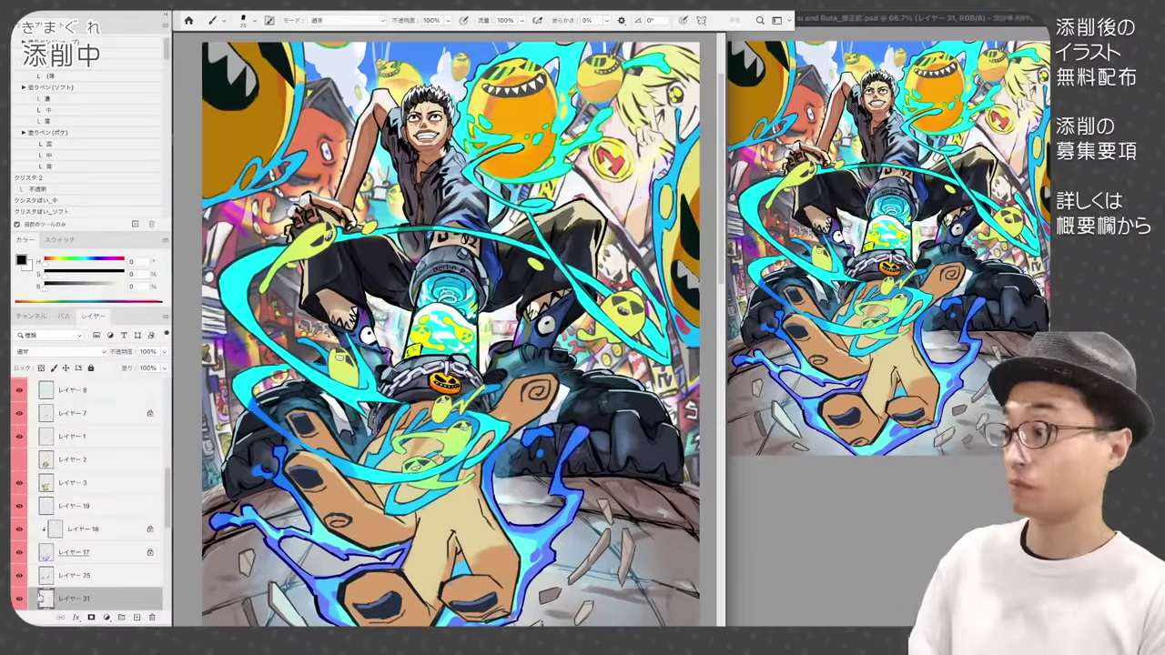
key("super+s")
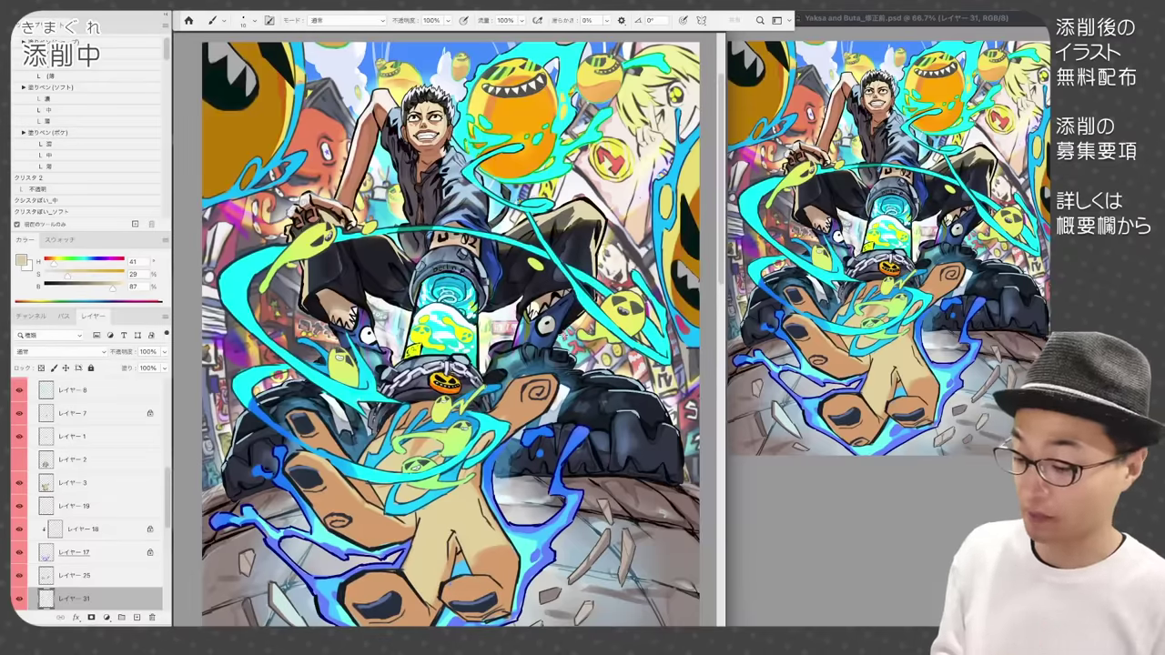
- Add a layer above グループ 3 のコピー in the 背景 group and paint pale clouds (H 223, S 18, B 98) behind the man's head
left_click_drag(448, 125, 455, 142)
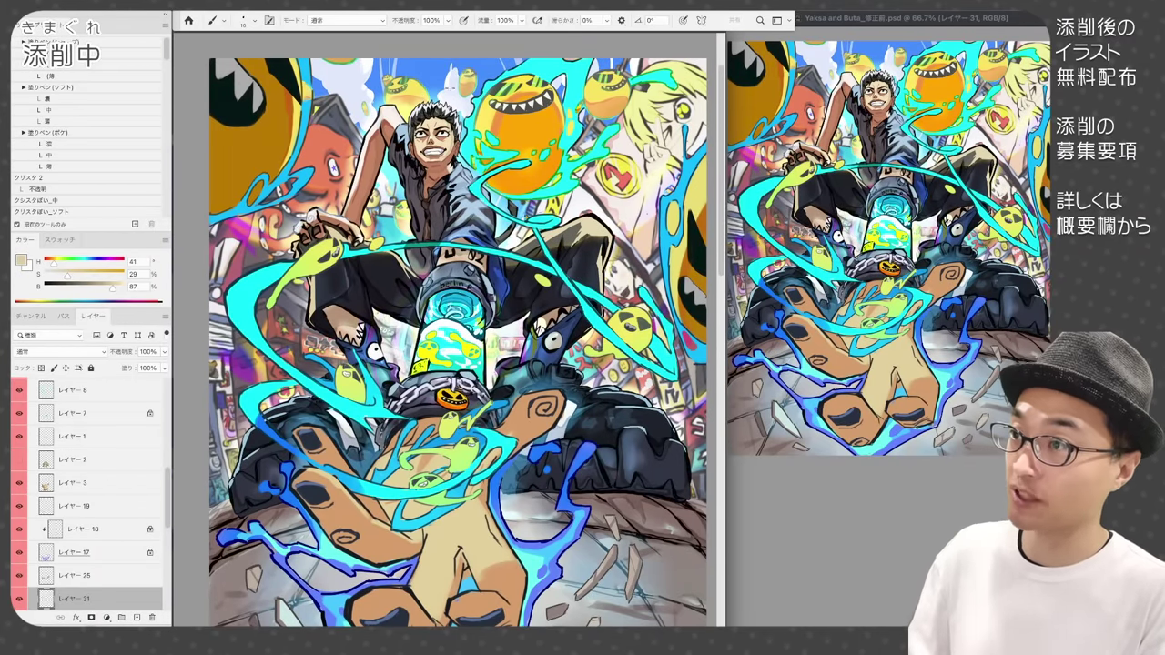
left_click(38, 190)
left_click(487, 129, "alt")
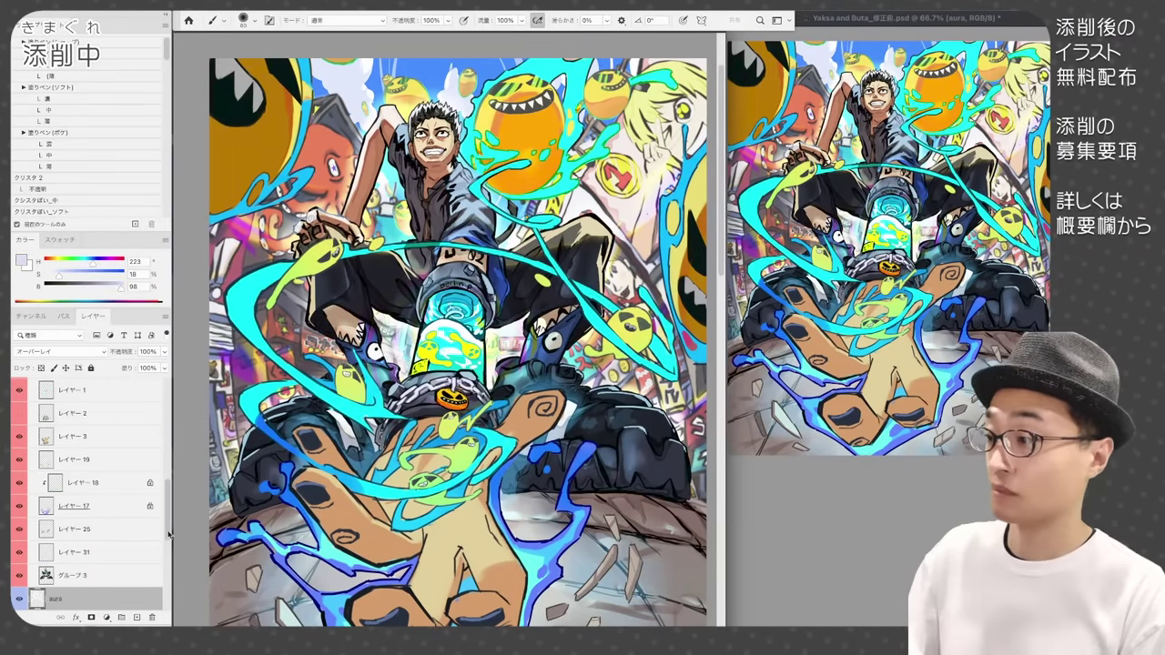
scroll(91, 546, "down", 10)
left_click(85, 575)
left_click(137, 618)
mouse_move(452, 76)
left_mouse_down()
mouse_move(484, 98)
mouse_move(526, 62)
left_mouse_up()
left_click_drag(563, 76, 554, 97)
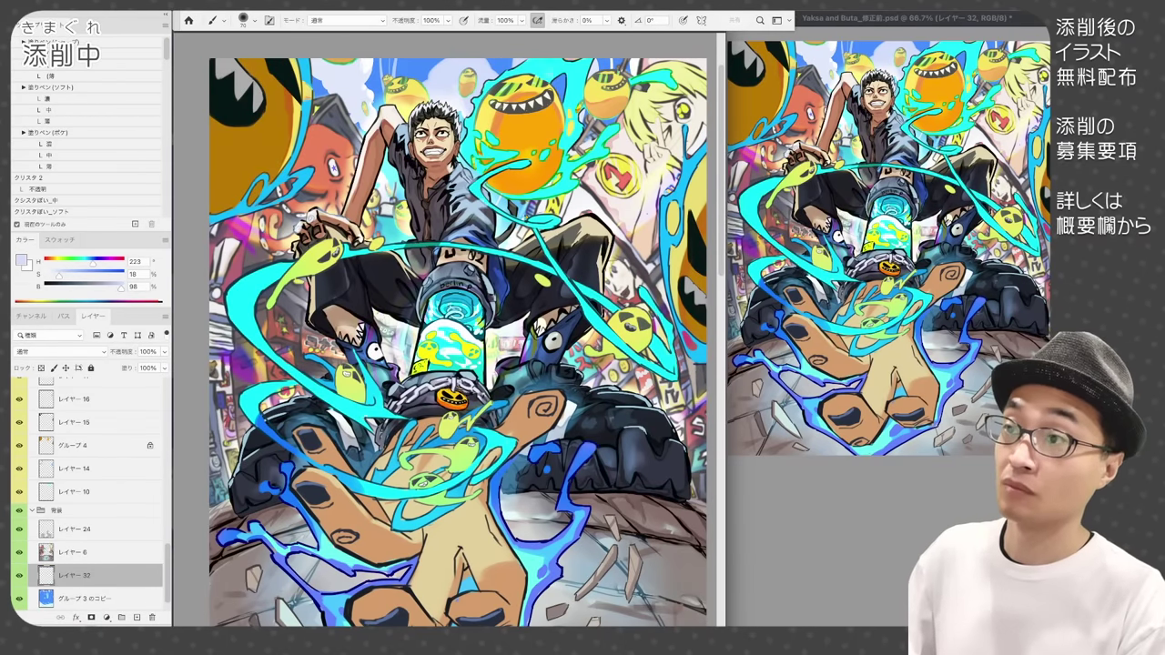
- Shape the clouds near the man's raised elbow with off-white (H 216, S 8, B 99) and sky blue (H 216, S 78, B 100), and save
left_click(397, 67, "alt")
mouse_move(391, 69)
left_mouse_down()
mouse_move(383, 89)
mouse_move(358, 88)
left_mouse_up()
left_click(362, 93, "alt")
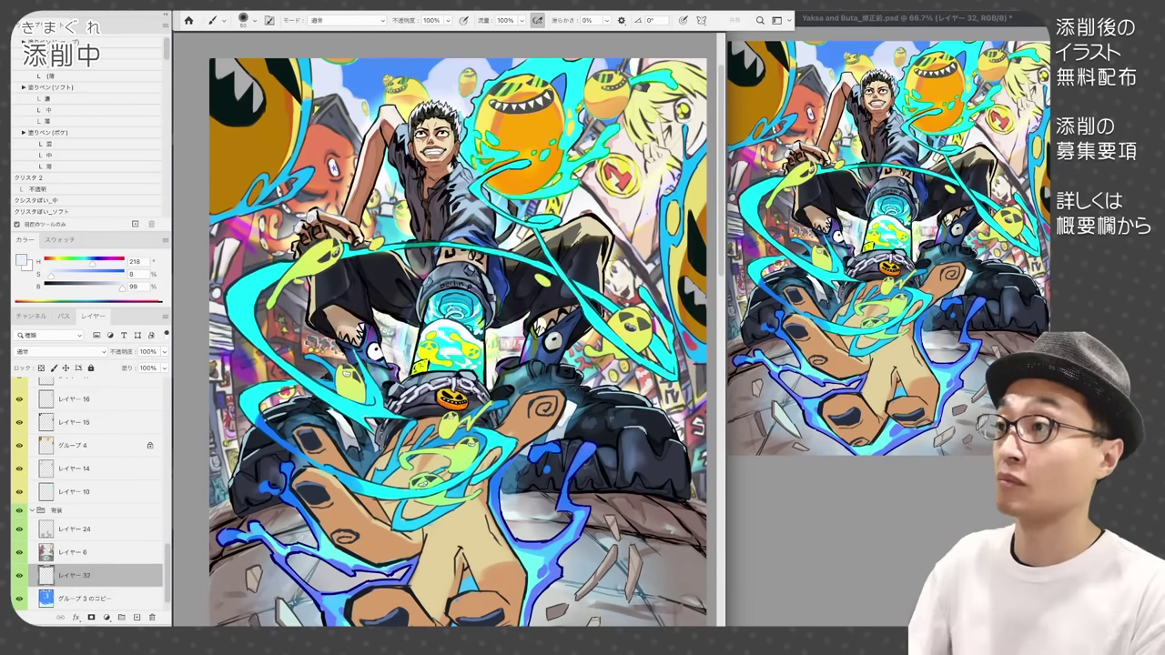
left_click(373, 69, "alt")
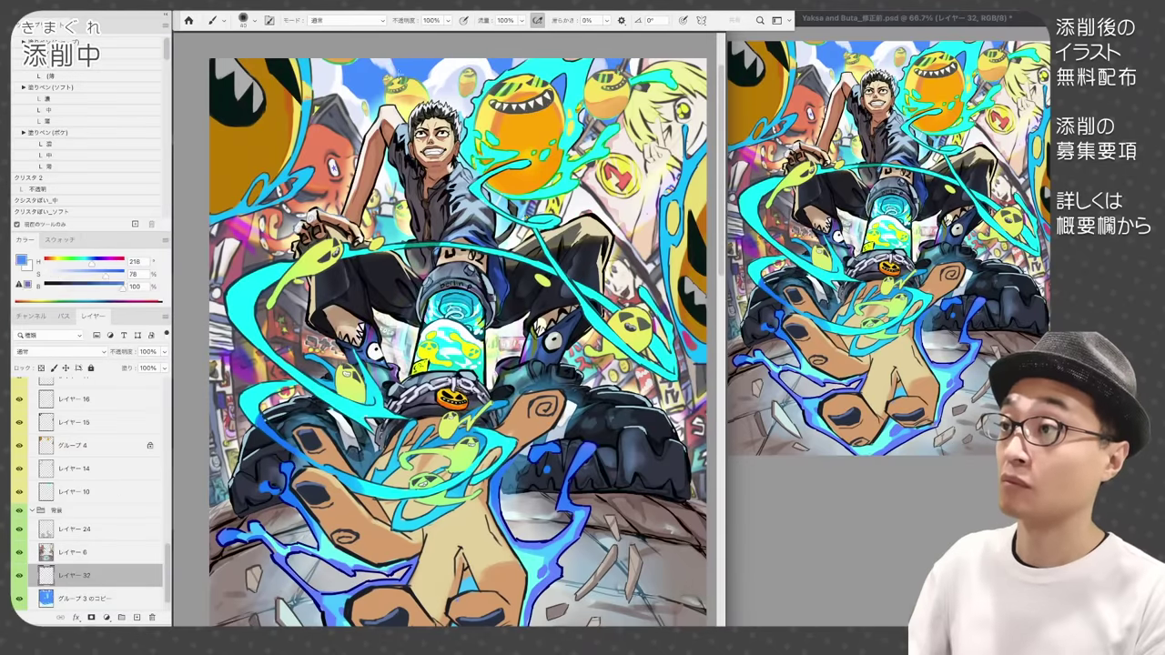
left_click(372, 73, "alt")
left_click(371, 82, "alt")
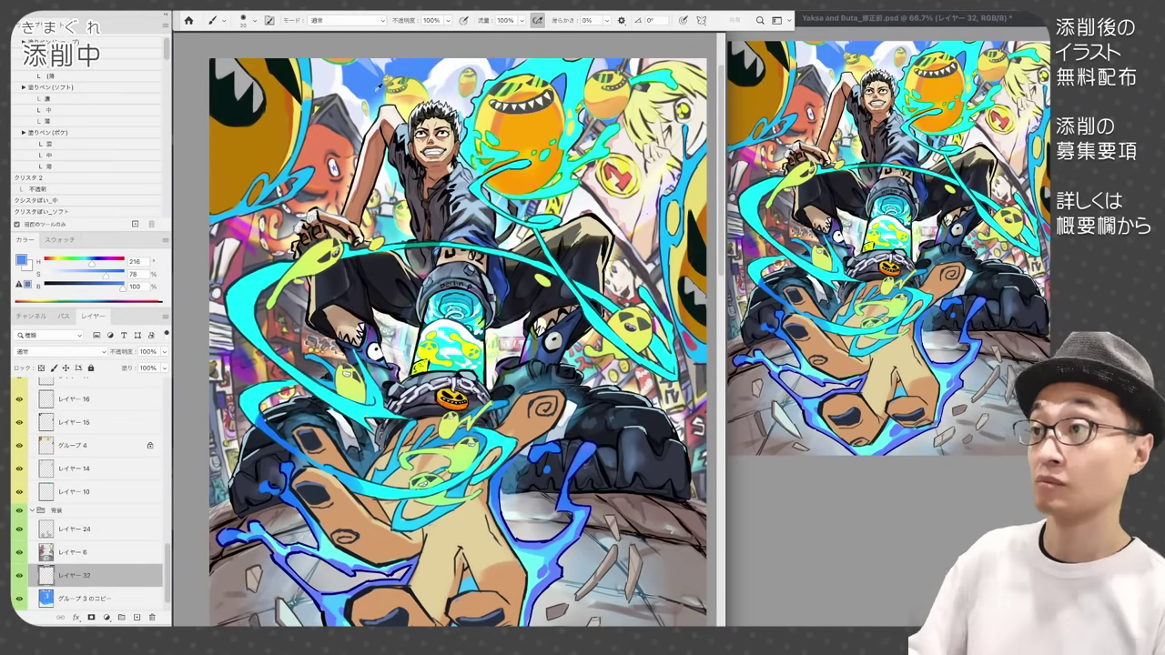
left_click(373, 76, "alt")
left_click_drag(371, 88, 375, 105)
key("ctrl+s")
- Refine the turquoise splash over the right-hand dark hand on レイヤー 33 and extend the splash effect to the artwork's left edge
key("[")
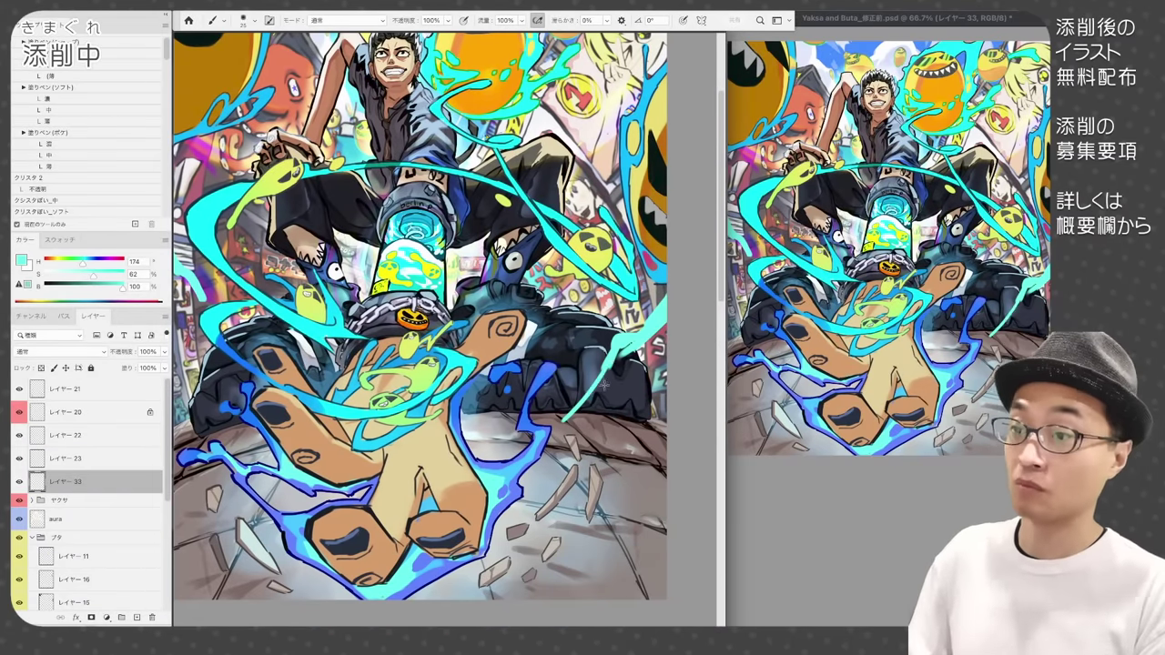
left_click(604, 385, "alt")
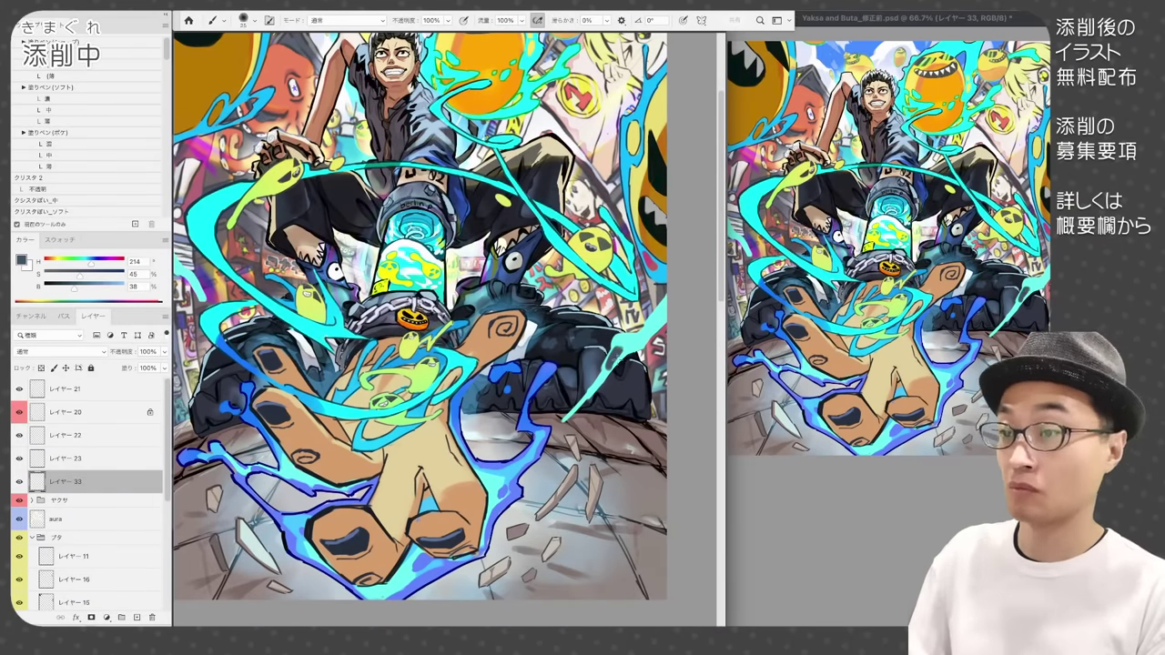
left_click(619, 353, "alt")
left_click(608, 373, "alt")
left_click_drag(604, 385, 635, 397)
left_click_drag(202, 386, 243, 434)
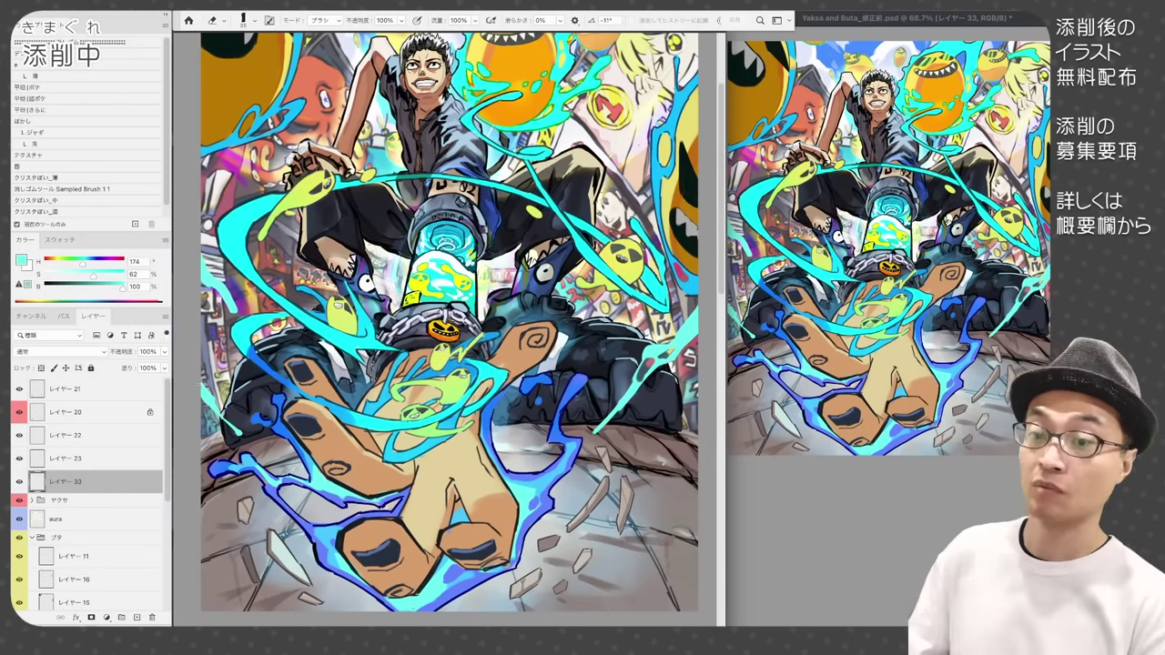
- Trim the new foreground splashes and sharpen the right-hand splash with a smaller brush
left_click_drag(344, 48, 355, 112)
left_click(363, 62)
left_click(569, 445, "alt")
key("[")
key("[")
key("[")
key("[")
key("[")
left_click(64, 88)
left_click_drag(699, 377, 686, 422)
left_click_drag(604, 497, 612, 443)
- Refine the splash strokes along the artwork's left edge with sampled colours, and save the illustration
left_click_drag(219, 391, 232, 426)
left_click_drag(300, 392, 251, 407)
left_click(239, 389, "alt")
left_click(250, 401, "alt")
left_click(249, 318, "alt")
key("super+s")
left_click(238, 314, "alt")
left_click_drag(220, 277, 229, 313)
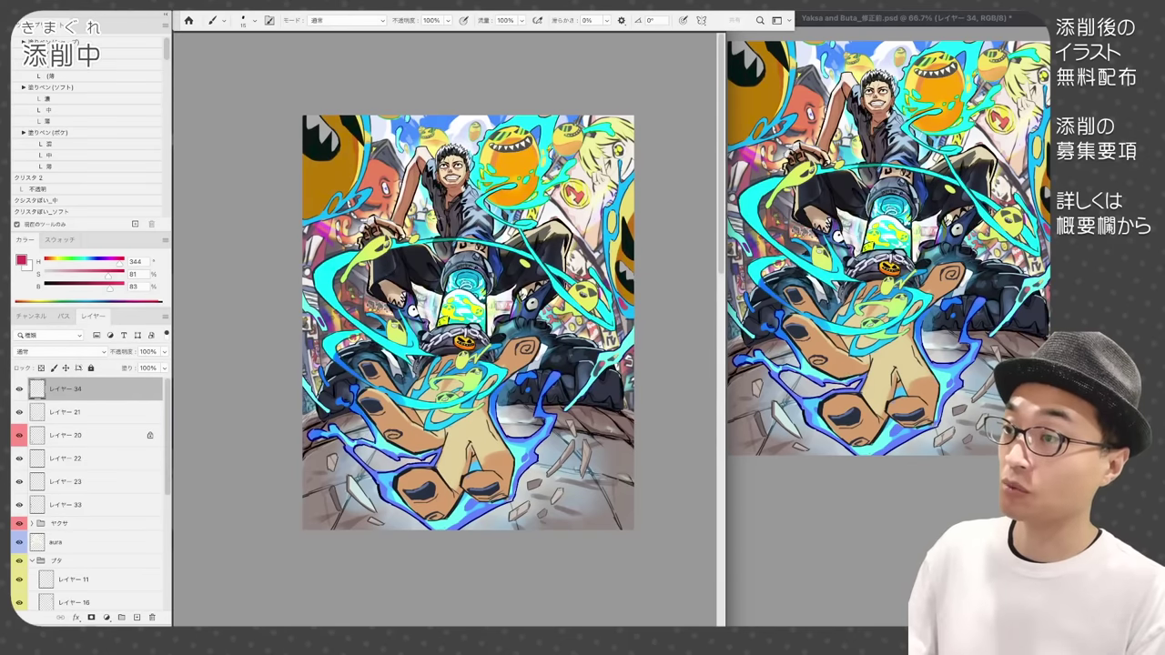
- Draw crimson guide lines (H 344, S 81, B 83) on レイヤー 34 radiating through the foreground hand, legs and splashes to mark the composition's flow
left_click_drag(336, 358, 415, 482)
left_click_drag(335, 421, 395, 477)
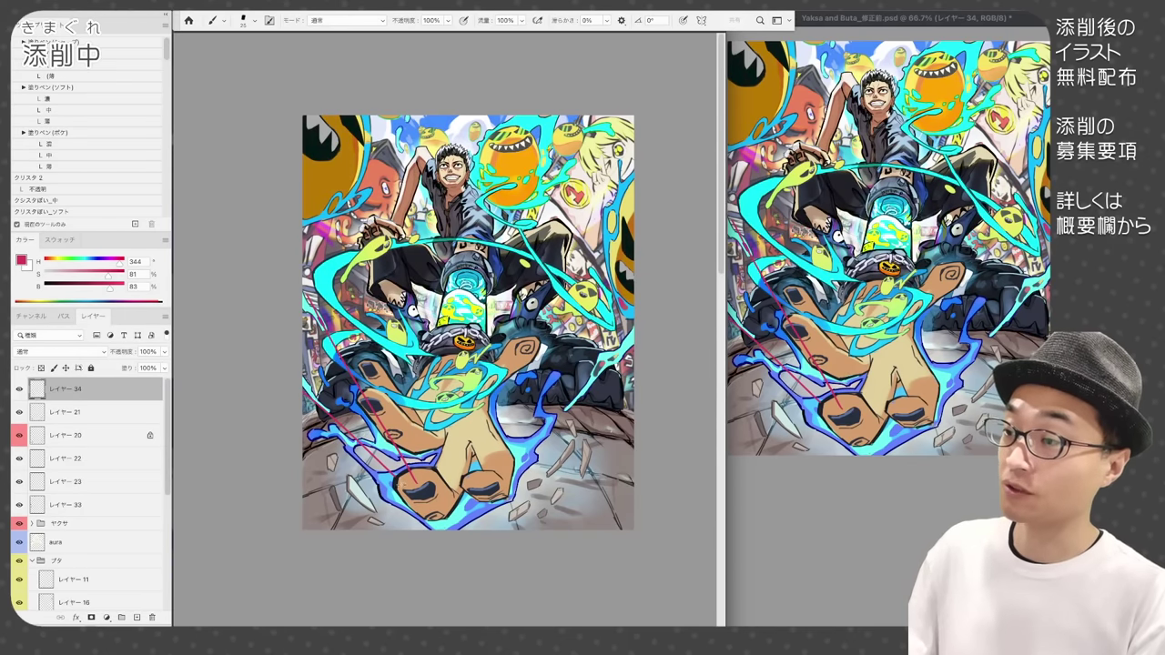
mouse_move(403, 146)
left_mouse_down()
mouse_move(414, 440)
mouse_move(508, 284)
left_mouse_up()
left_click_drag(424, 480, 601, 335)
left_click_drag(457, 488, 630, 406)
left_click_drag(630, 406, 634, 412)
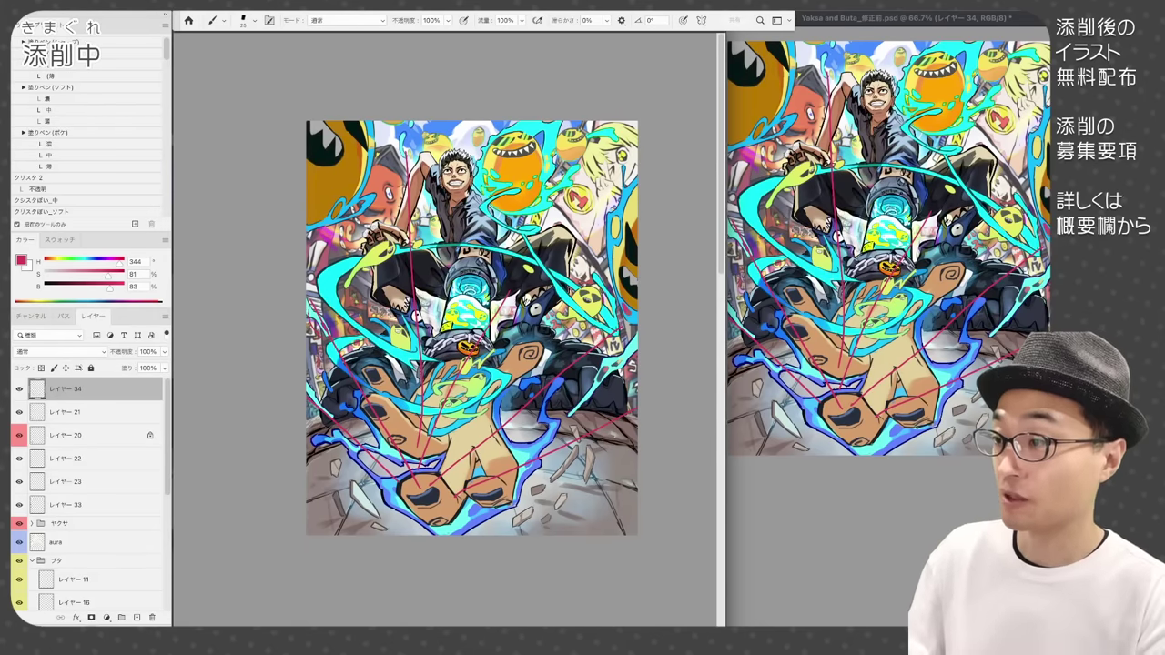
left_click_drag(314, 382, 341, 419)
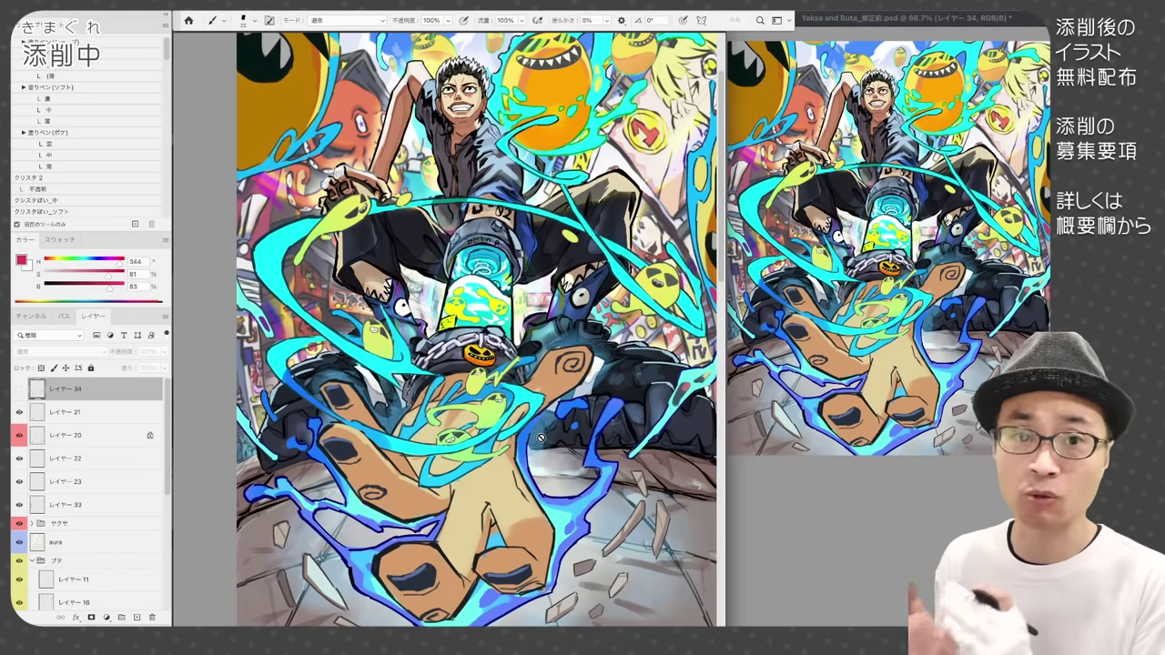
- Paint off-white highlights (H 180, S 4, B 96) along the swirling turquoise splash on the new layer レイヤー 35
mouse_move(289, 232)
left_mouse_down()
mouse_move(268, 260)
mouse_move(288, 301)
left_mouse_up()
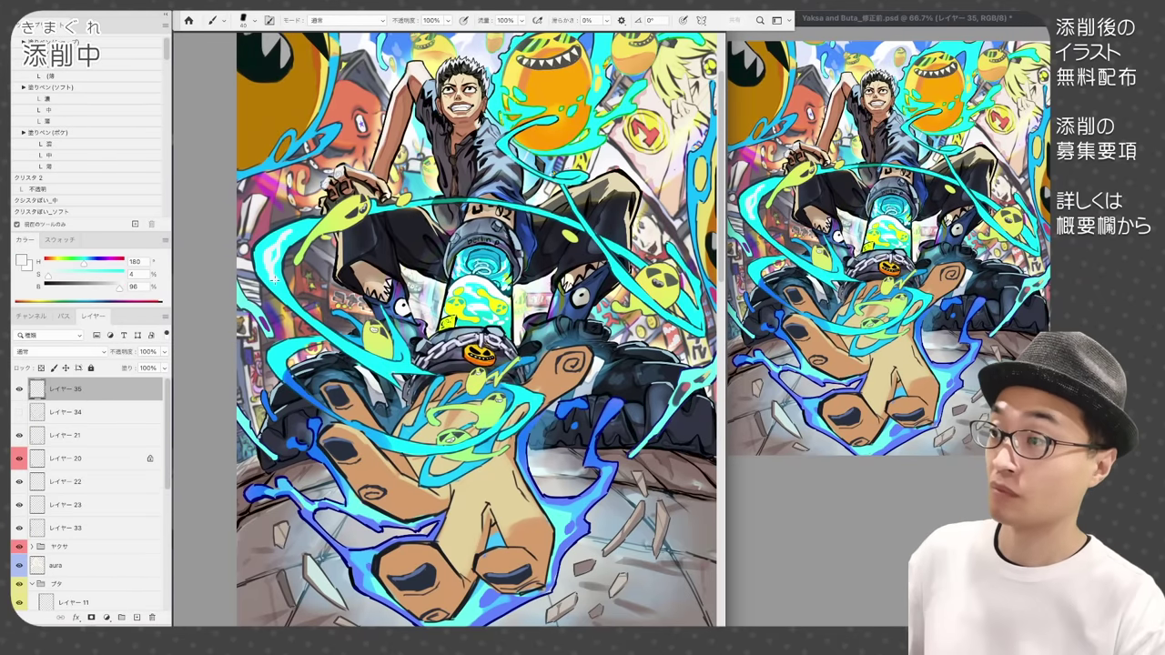
left_click_drag(275, 360, 293, 384)
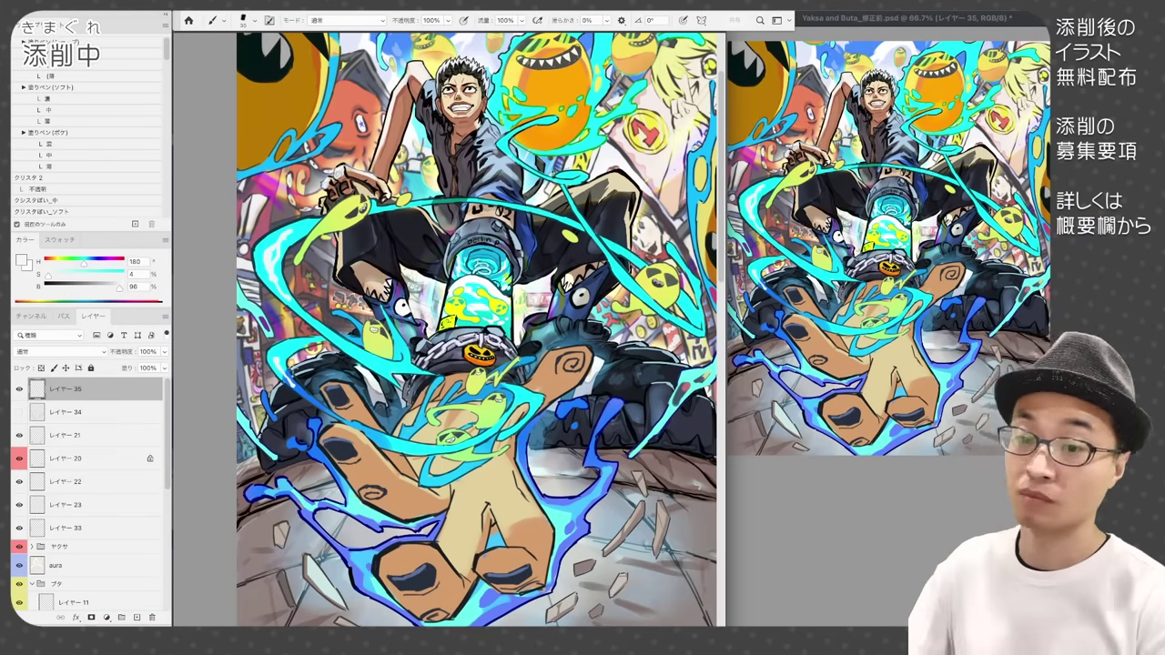
left_click_drag(394, 443, 413, 449)
left_click(522, 398)
left_click_drag(614, 263, 637, 290)
- Shade the swirling splash with violet-blue (H 227, S 66, B 100) using the 中 brush at 50% opacity
left_click(106, 302)
mouse_move(310, 224)
left_mouse_down()
mouse_move(297, 235)
mouse_move(317, 320)
mouse_move(363, 363)
left_mouse_up()
left_click(49, 110)
key("super+plus")
mouse_move(355, 348)
left_mouse_down()
mouse_move(325, 264)
mouse_move(367, 216)
mouse_move(403, 204)
left_mouse_up()
left_click_drag(510, 364, 385, 327)
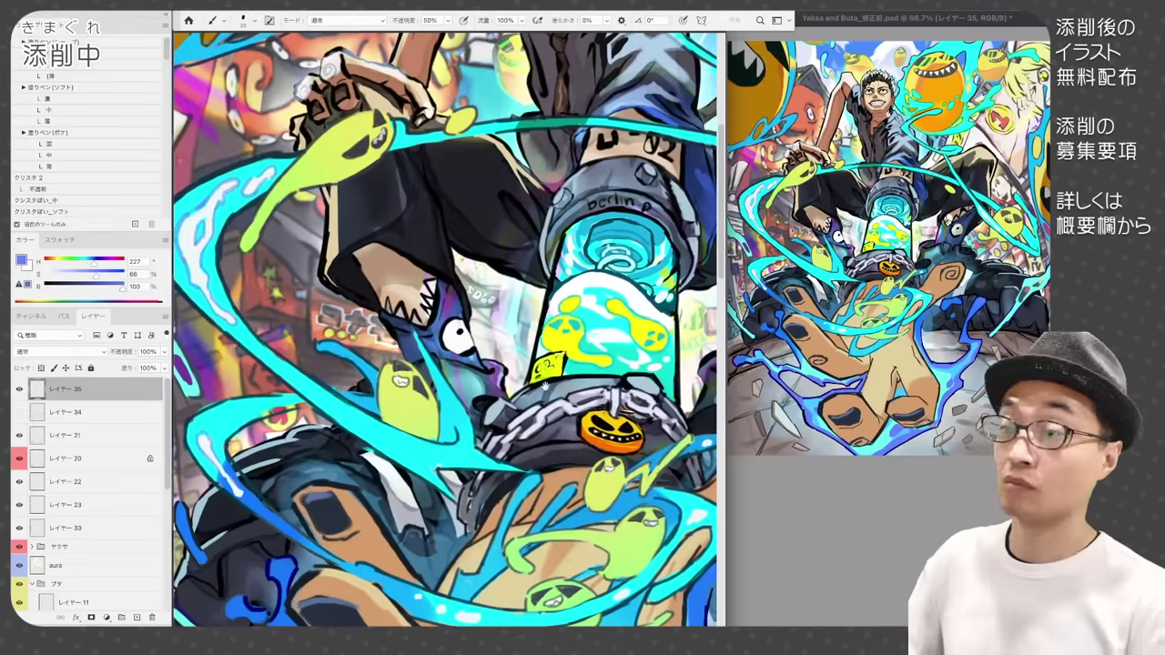
- Refine the swirl's shading with the 塗りペン(ソフト) brush and sampled colours, and compare the artwork with レイヤー 35 hidden and shown
left_click(51, 87)
left_click(202, 216, "alt")
mouse_move(322, 396)
left_mouse_down()
mouse_move(403, 451)
mouse_move(441, 458)
mouse_move(410, 462)
left_mouse_up()
left_click(369, 439, "alt")
left_click_drag(399, 443, 440, 457)
left_click_drag(510, 482, 387, 346)
left_click_drag(397, 471, 426, 481)
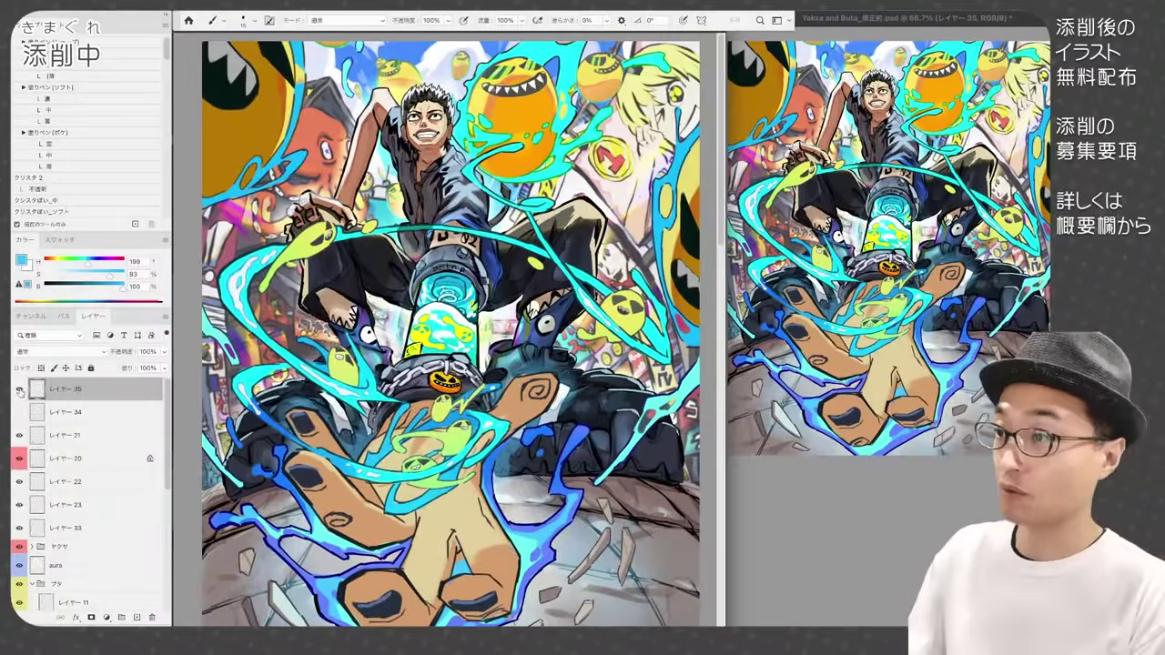
left_click(20, 390)
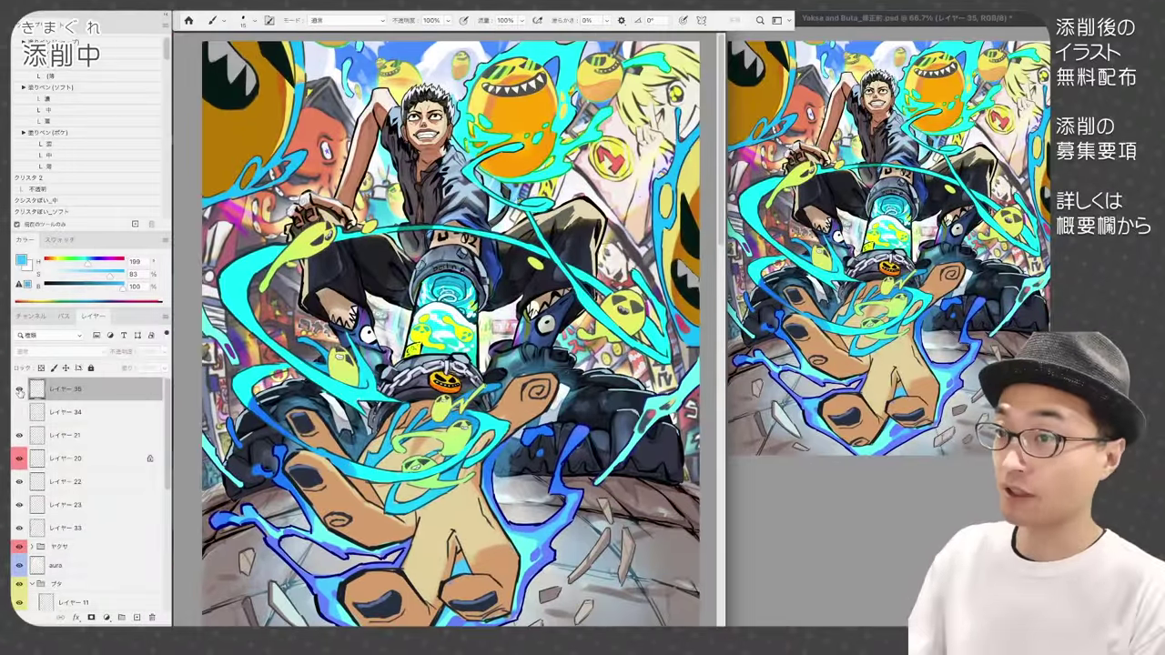
left_click(19, 389)
left_click(19, 389)
left_click(19, 389)
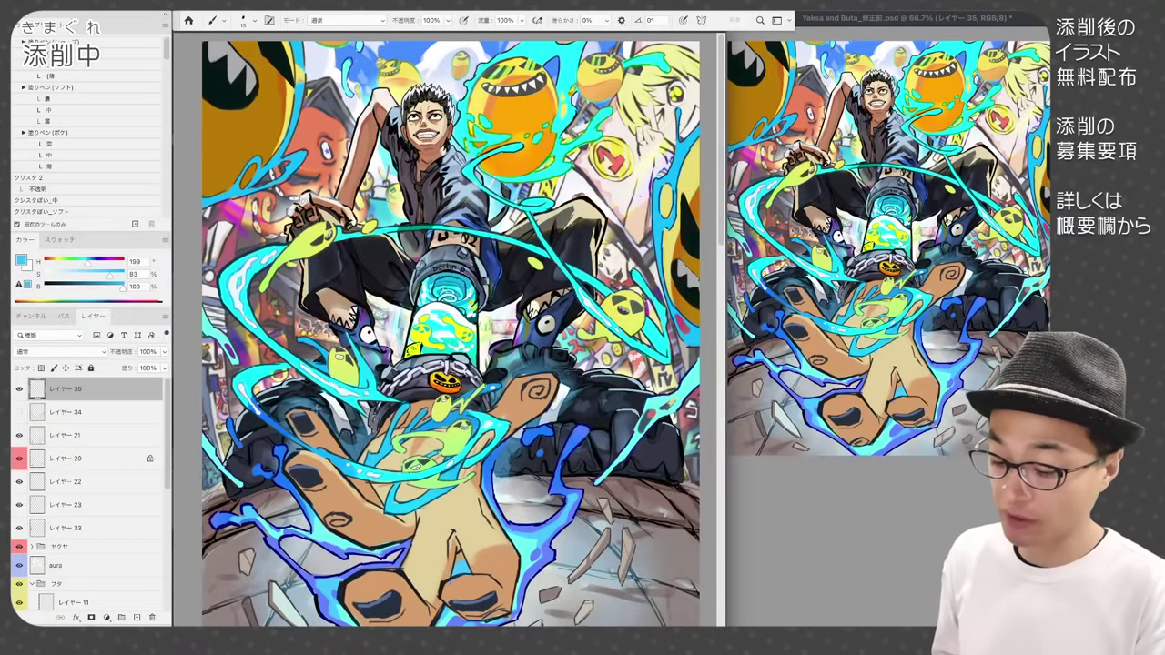
- Draw white energy arcs across the glowing jar and toward the man's right-hand knee on レイヤー 36
scroll(275, 346, "up", 2)
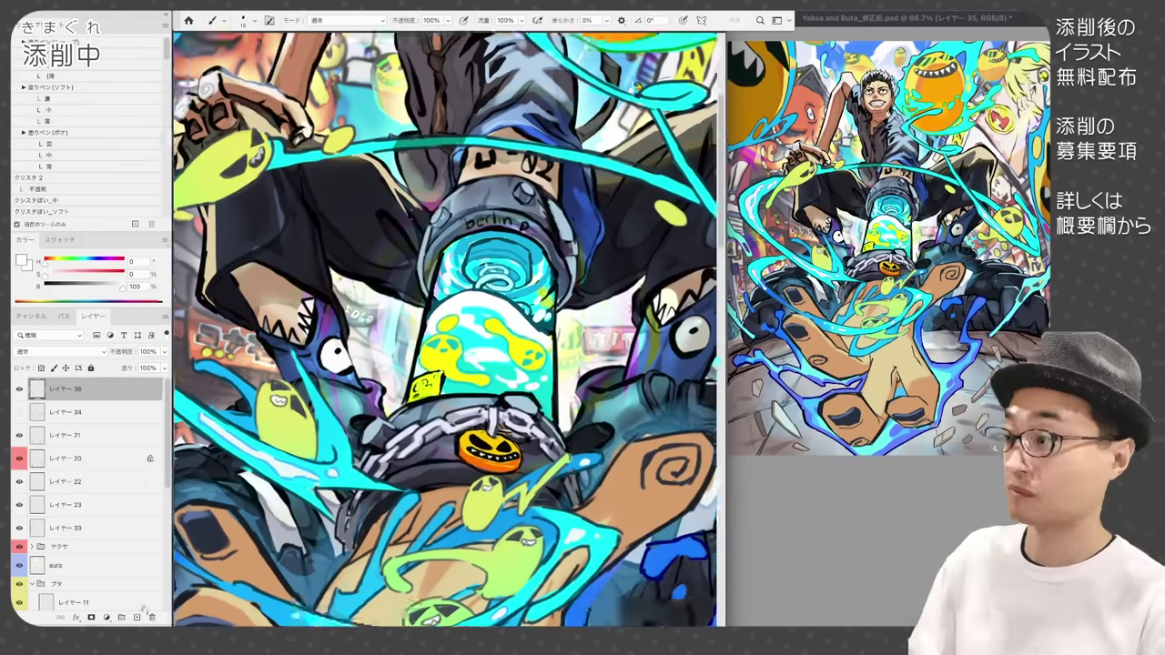
mouse_move(391, 333)
left_mouse_down()
mouse_move(368, 173)
mouse_move(551, 336)
left_mouse_up()
left_click_drag(523, 223, 624, 188)
key("[")
mouse_move(624, 188)
left_mouse_down()
mouse_move(555, 298)
mouse_move(653, 160)
left_mouse_up()
left_click_drag(604, 240, 624, 228)
left_click_drag(583, 263, 598, 268)
- Extend the white arcs around the jar's left side and add thin branching sparks and dots with smaller brushes
left_click_drag(366, 169, 344, 125)
left_click_drag(361, 254, 328, 235)
left_click(318, 227)
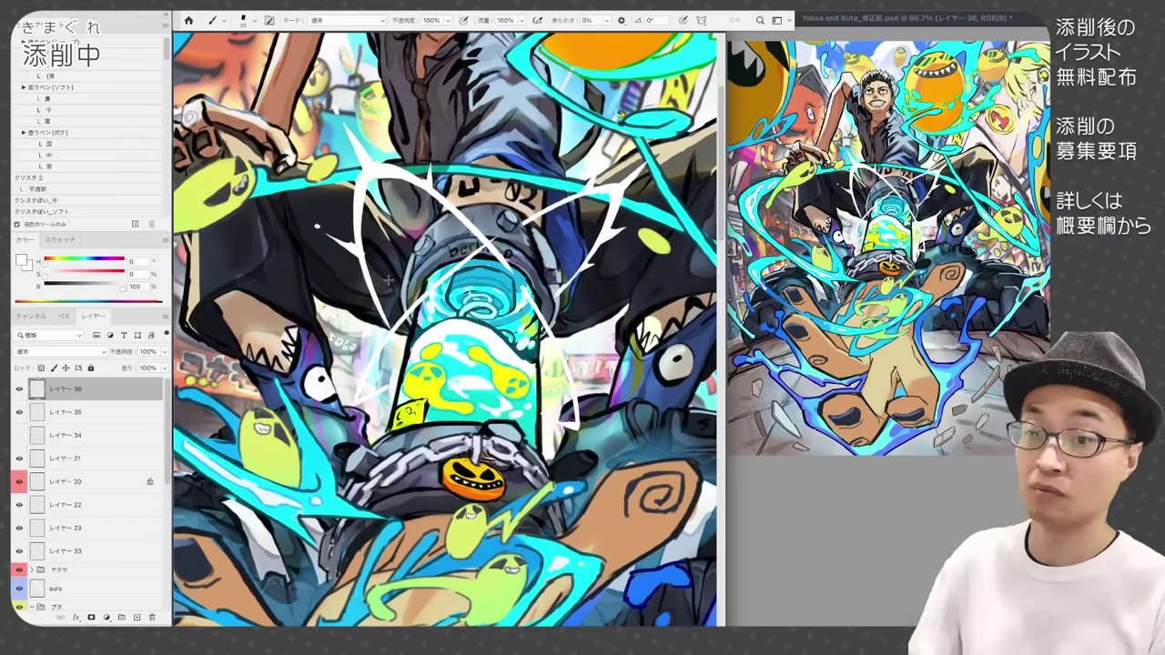
key("[")
key("[")
left_click_drag(373, 286, 370, 303)
left_click_drag(364, 380, 321, 401)
left_click_drag(577, 408, 596, 399)
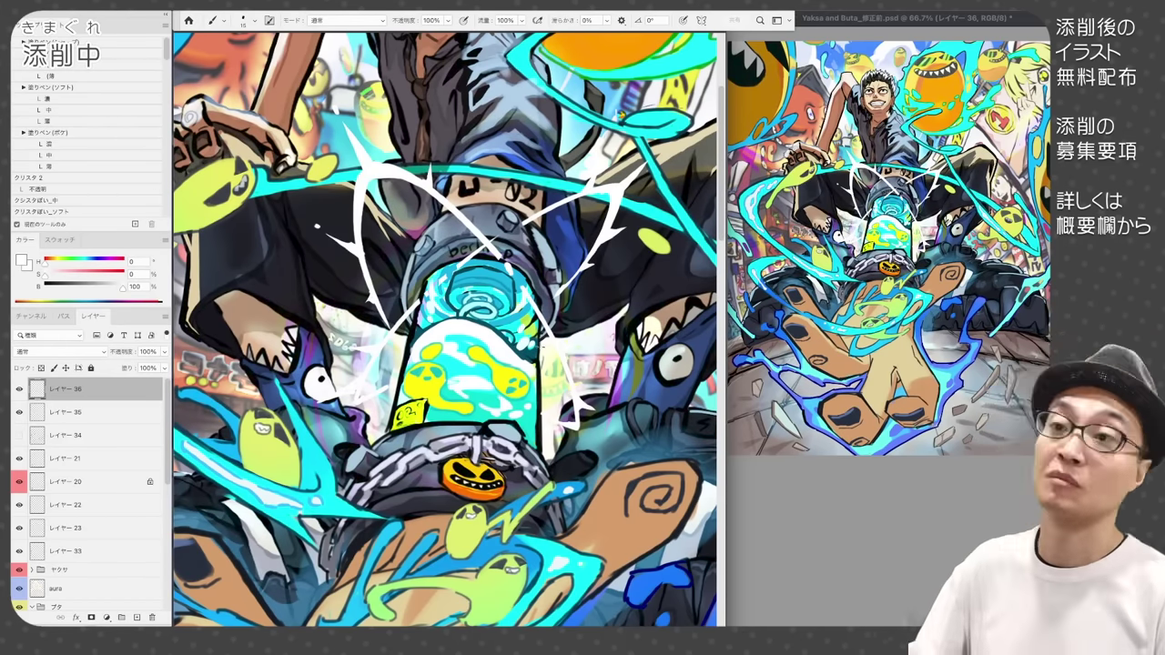
- Add a new layer between the white arcs and レイヤー 35, pick neutral grey (H 0, S 0, B 78), and save
left_click(91, 413)
left_click(137, 618)
left_click_drag(122, 289, 106, 289)
key("super+minus")
key("super+s")
key("super+plus")
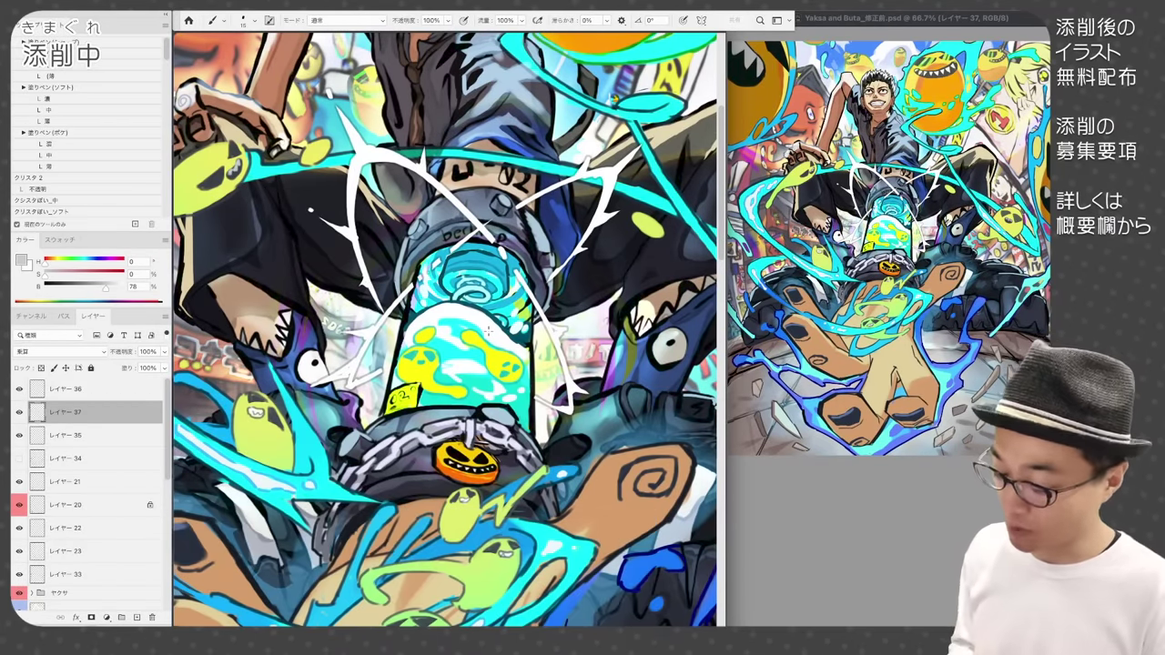
- Dot small particles in cyan (H 196, S 99, B 100) and off-white (H 30, S 6, B 97) around the man's chest and raised arm
key("ctrl+minus")
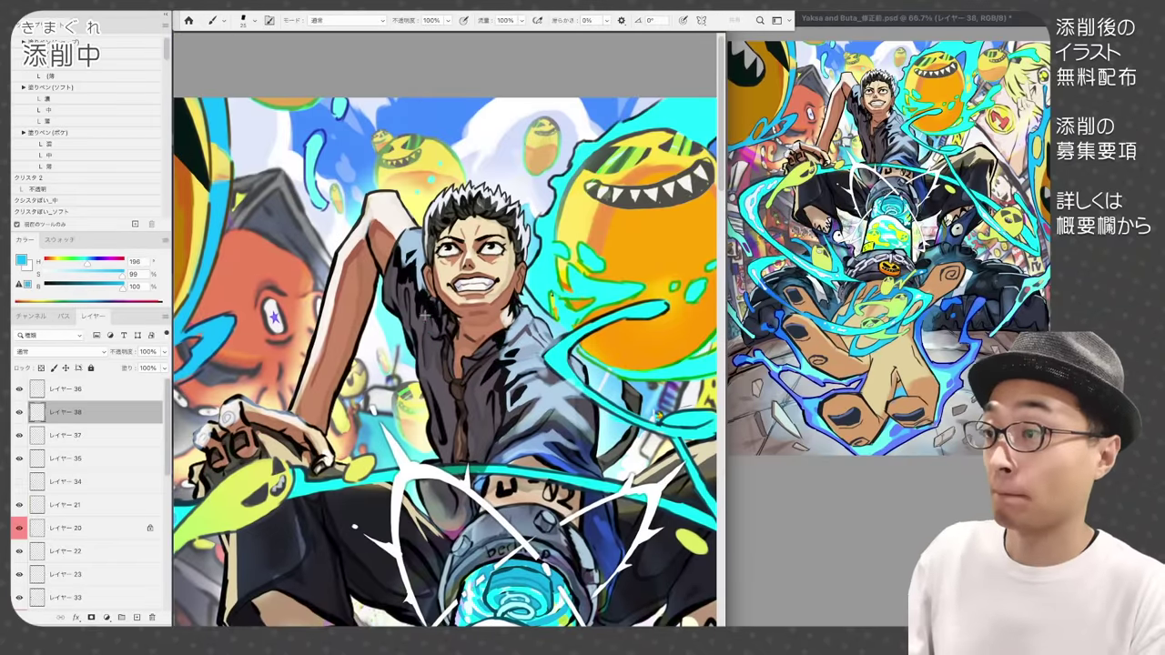
left_click(425, 315)
left_click(415, 466, "alt")
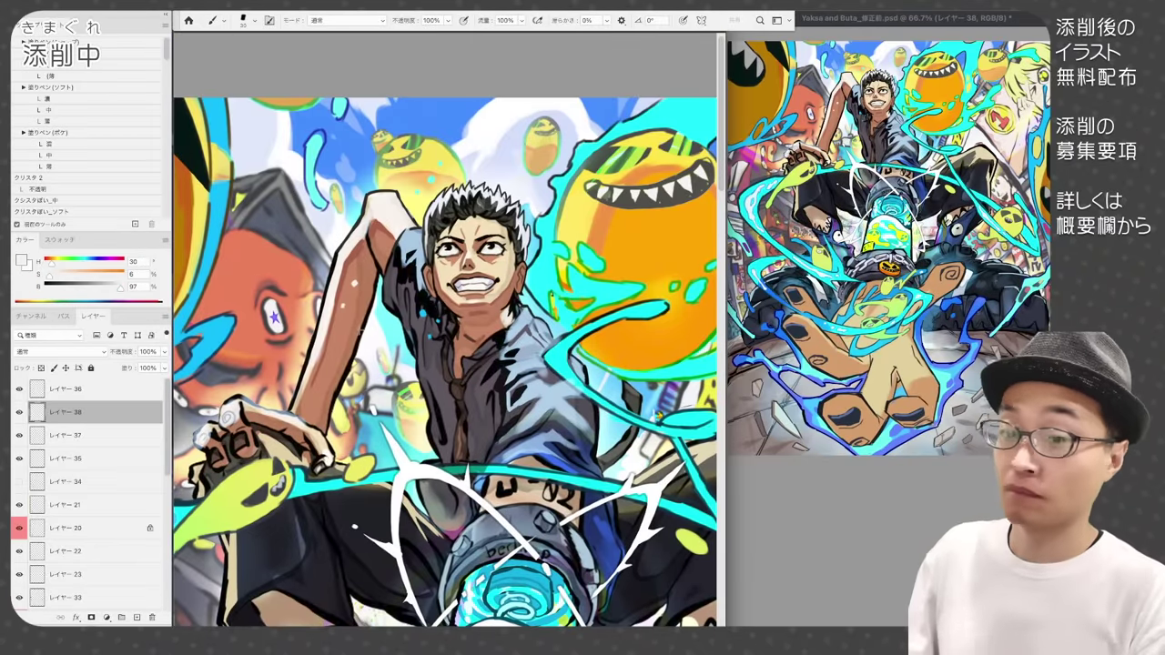
left_click(358, 329)
- Scatter larger white light particles over the orange ball, sky and red face around the man on レイヤー 38
key("]")
left_click(605, 244)
left_click(628, 266)
left_click(511, 145)
left_click(403, 177)
left_click(277, 256)
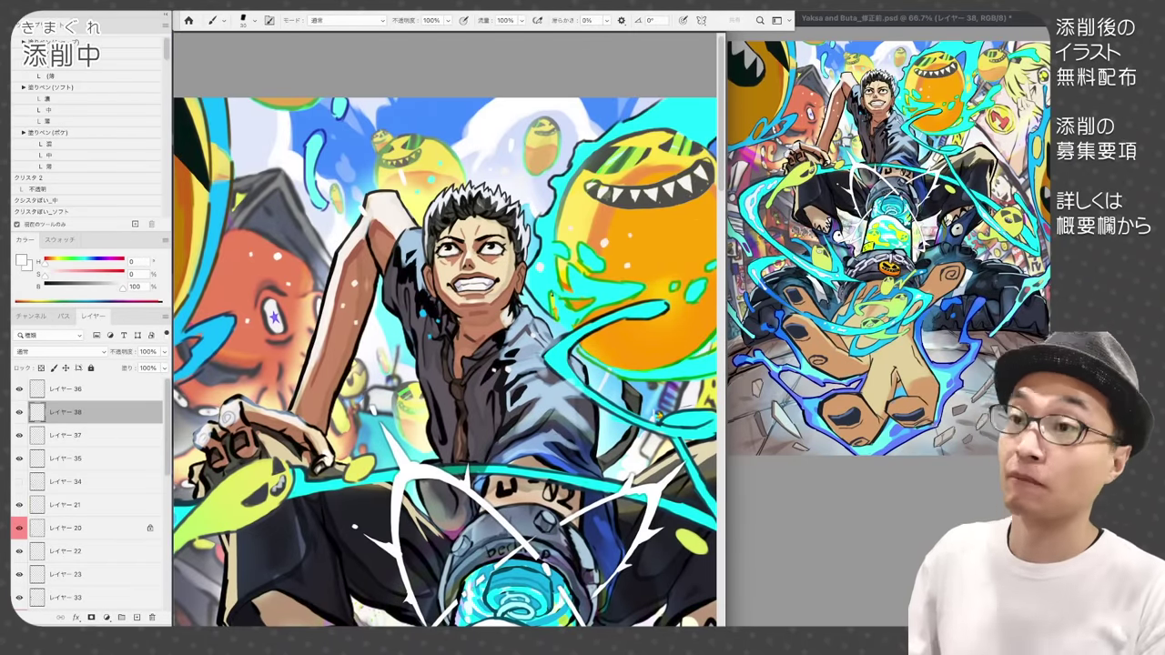
left_click(269, 378)
left_click(641, 344)
key("[")
key("ctrl+minus")
left_click_drag(455, 328, 442, 281)
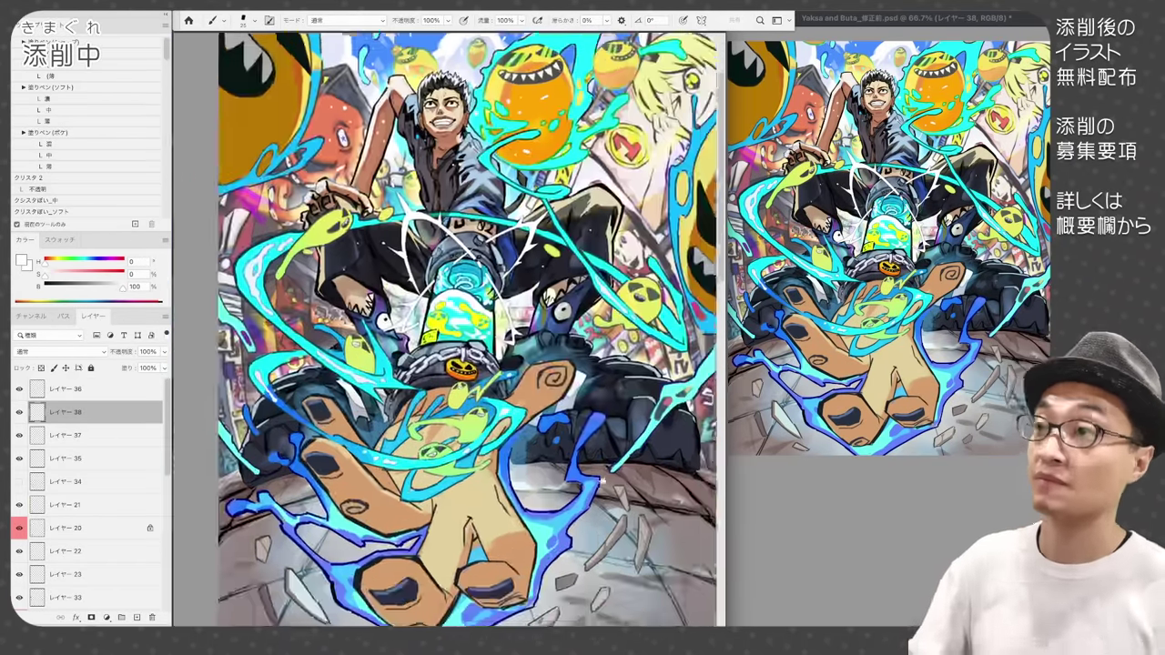
- Select グループ 4 for retouching with the 不透明 brush, try a stroke near the man's head, and undo the last change
key("ctrl+plus")
left_click(628, 283, "alt")
left_click(38, 189)
key("ctrl+plus")
right_click(424, 162)
left_click(460, 178)
mouse_move(363, 173)
left_mouse_down()
mouse_move(460, 168)
mouse_move(413, 175)
mouse_move(424, 157)
mouse_move(381, 143)
mouse_move(425, 133)
mouse_move(425, 166)
mouse_move(382, 183)
left_mouse_up()
left_click(447, 259, "alt")
key("[")
key("[")
key("[")
key("[")
key("ctrl+z")
- Lock the transparent pixels of グループ 4, retouch its details with sampled colours and a finer brush, and save the illustration
left_click(41, 368)
left_click(387, 199, "alt")
key("[")
key("[")
key("[")
key("[")
left_click(395, 166, "alt")
key("ctrl+minus")
key("ctrl+minus")
left_click_drag(473, 473, 422, 267)
key("ctrl+s")
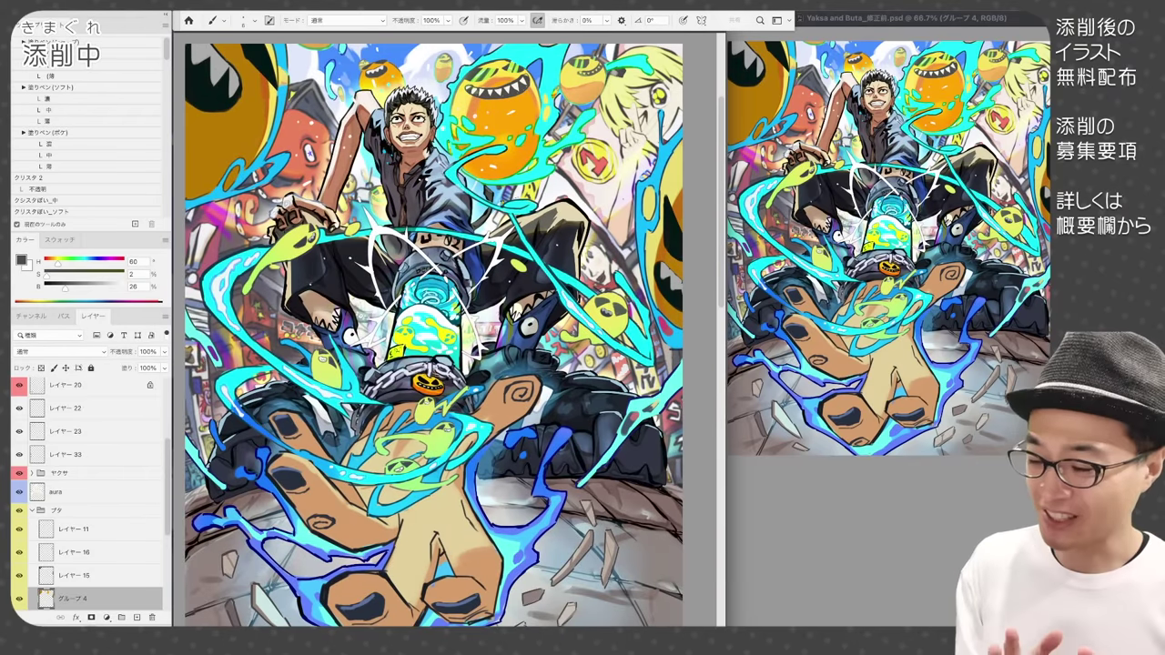